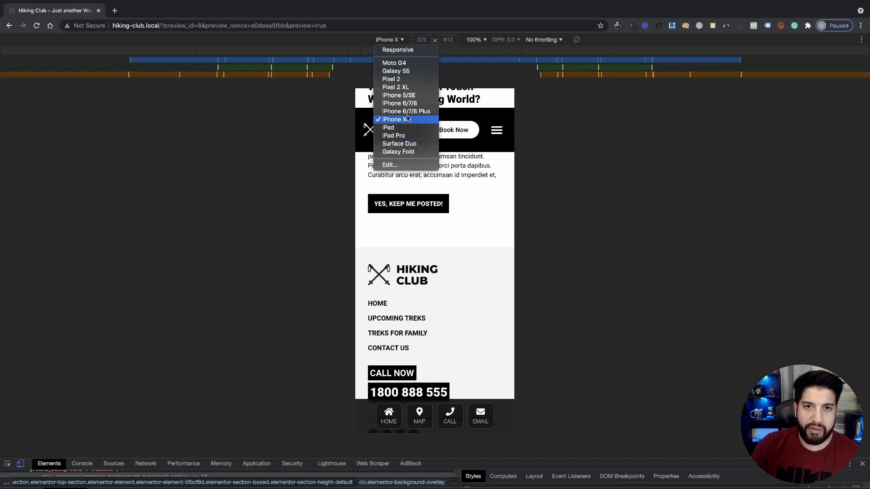
# Preview the page as a Pixel 2 XL, then as a Galaxy S5
pyautogui.click(401, 87)
pyautogui.click(400, 40)
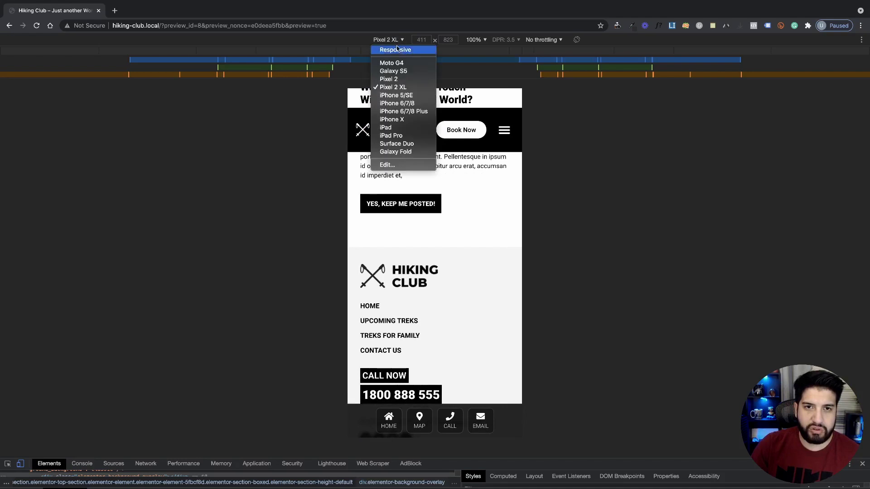
pyautogui.click(393, 71)
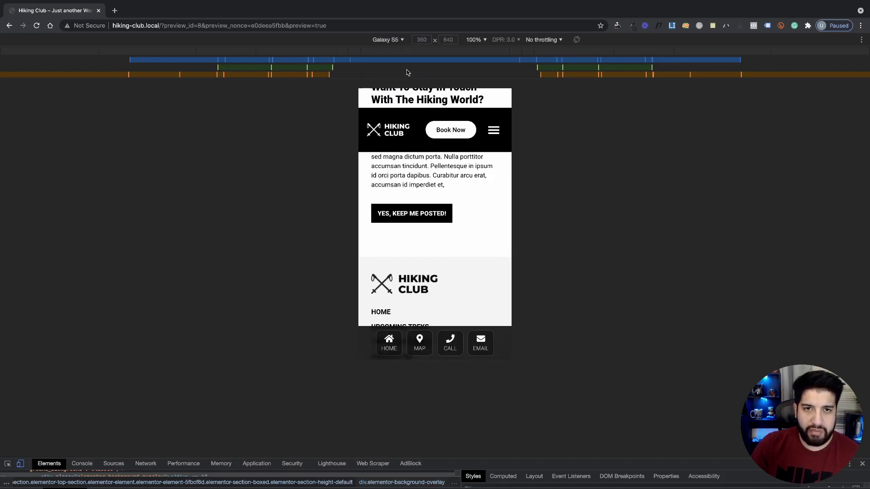
# Switch to a Responsive viewport and widen it to 743 pixels
pyautogui.click(393, 40)
pyautogui.click(383, 48)
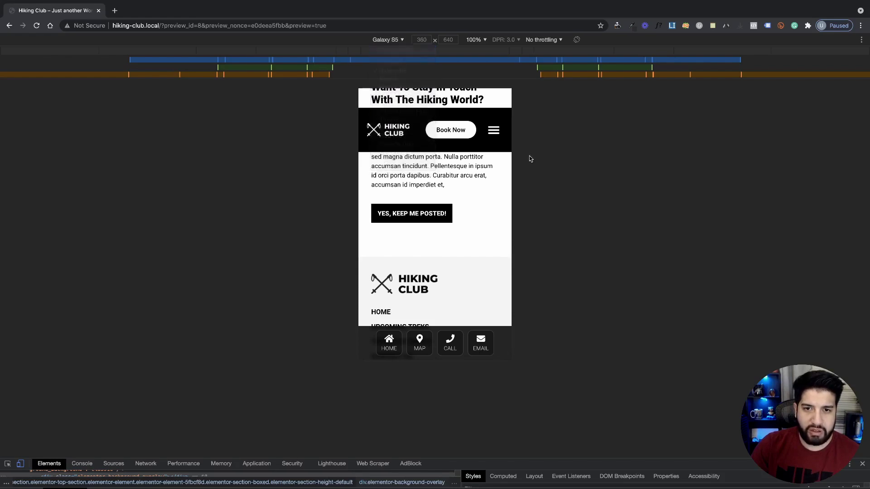
pyautogui.moveTo(522, 168); pyautogui.dragTo(536, 178)
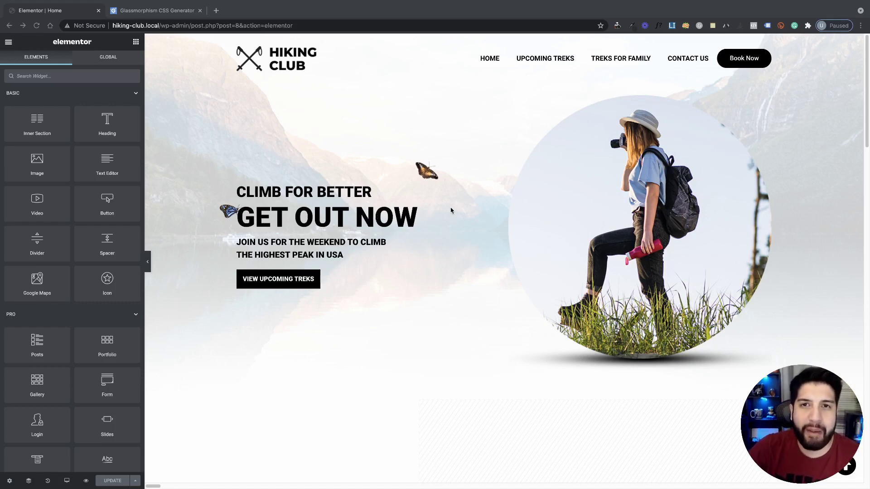
pyautogui.scroll(-1, 536, 243)
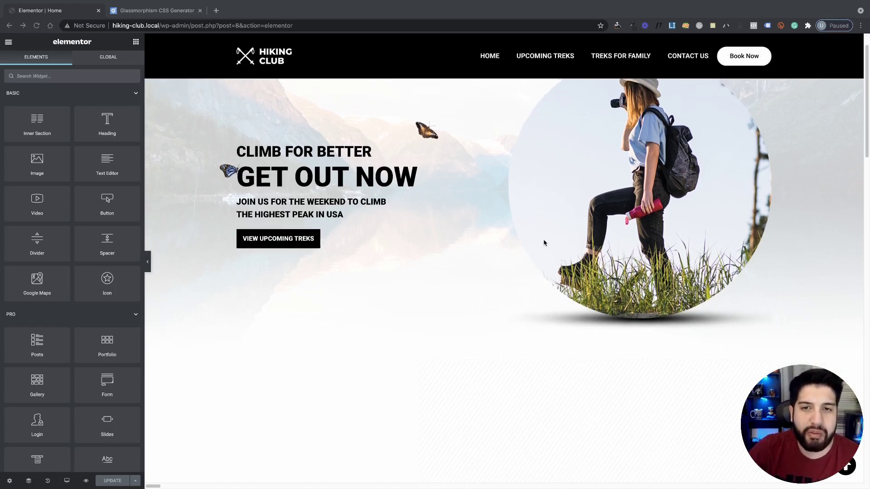
pyautogui.scroll(1, 544, 243)
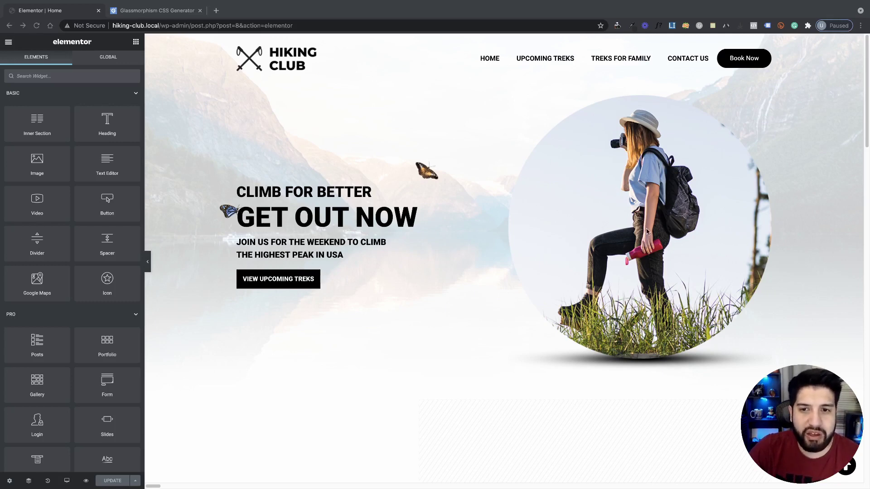
pyautogui.scroll(-15, 647, 232)
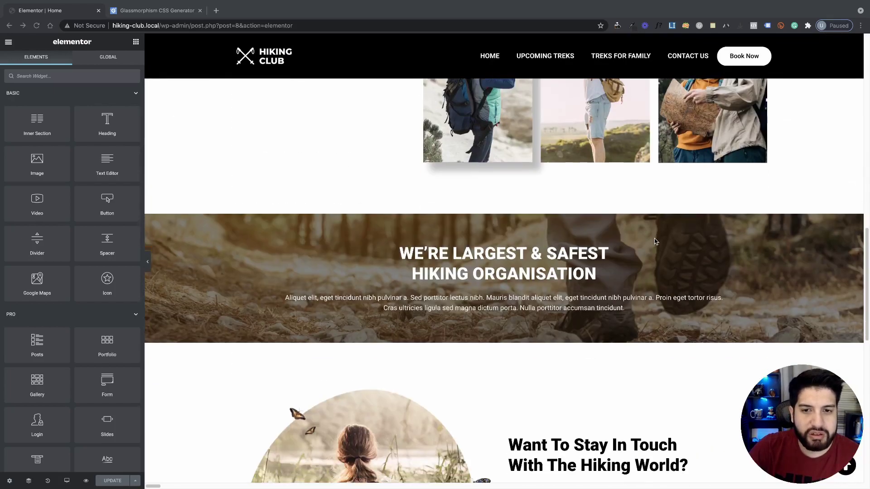
pyautogui.scroll(-10, 655, 241)
pyautogui.scroll(3, 658, 243)
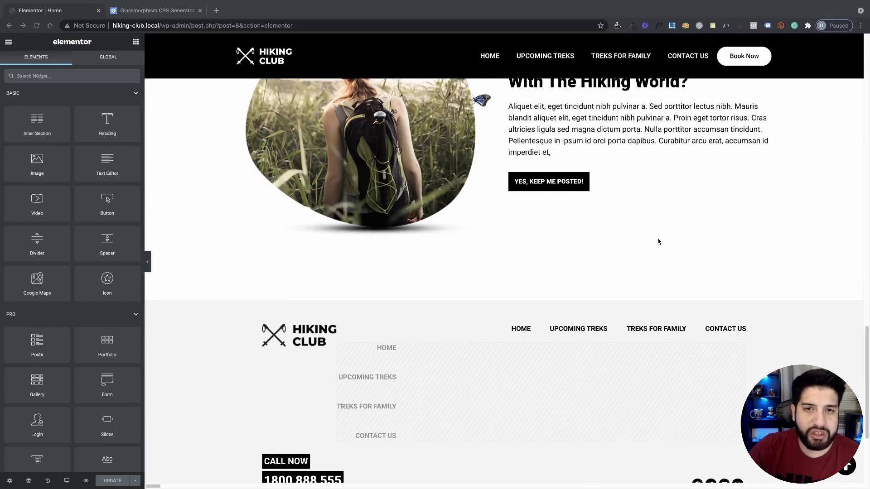
pyautogui.scroll(10, 659, 241)
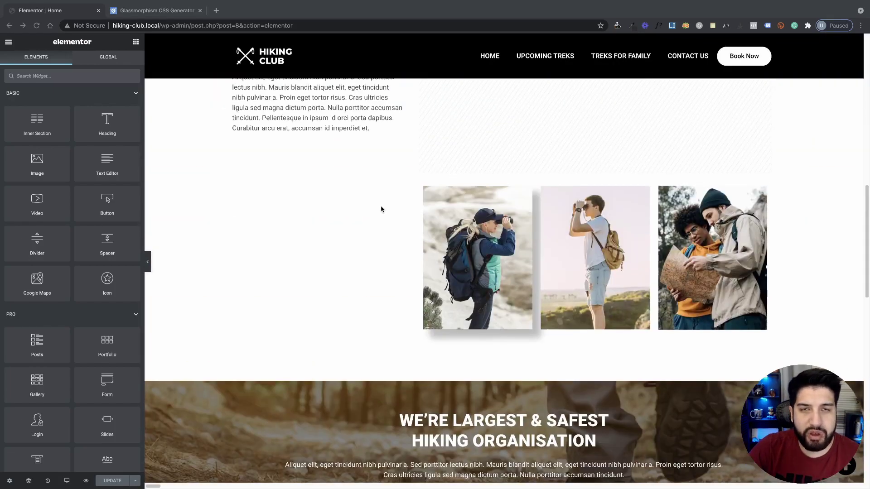
pyautogui.scroll(4, 528, 200)
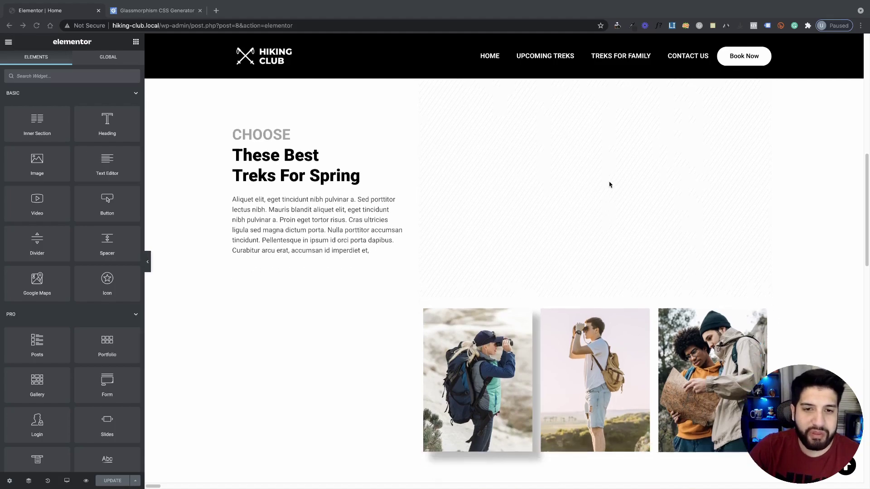
pyautogui.scroll(-10, 612, 184)
pyautogui.scroll(-4, 614, 184)
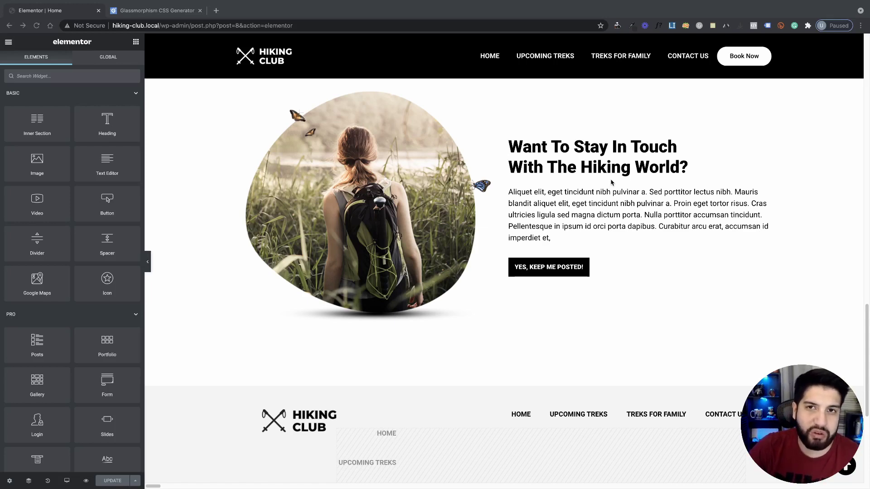
pyautogui.scroll(2, 638, 174)
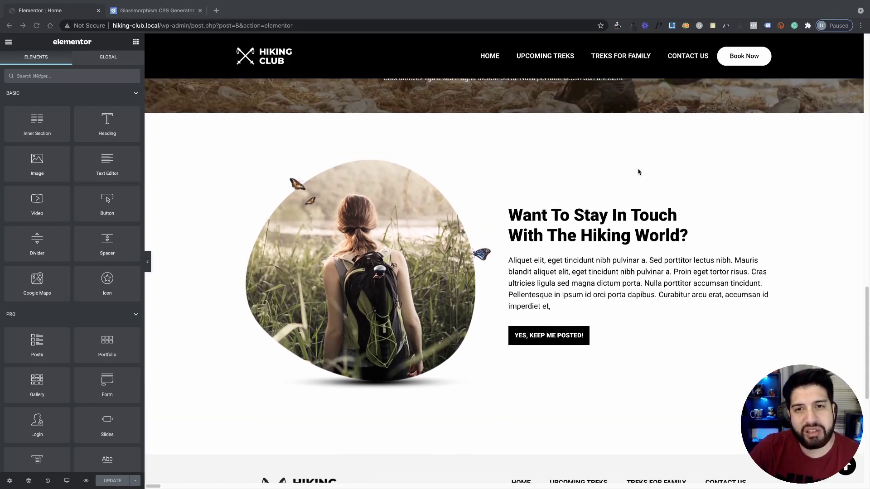
pyautogui.scroll(5, 636, 171)
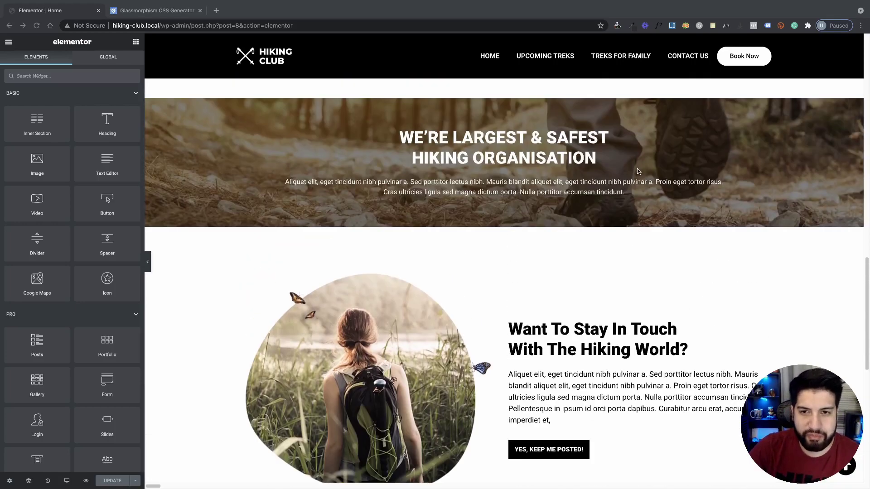
pyautogui.scroll(-10, 637, 171)
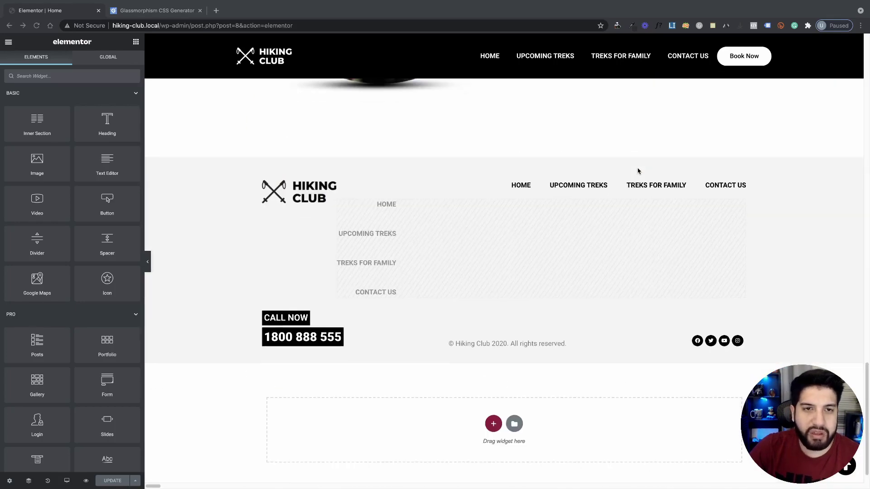
pyautogui.scroll(5, 638, 171)
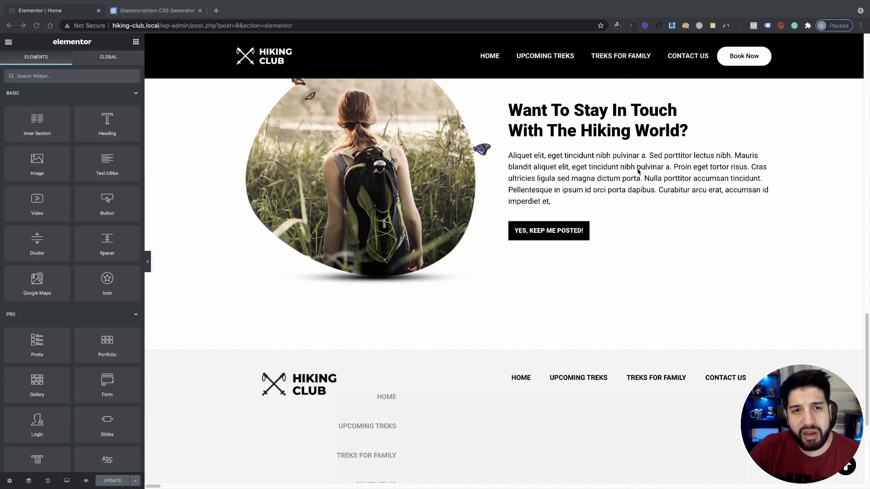
pyautogui.scroll(-6, 670, 171)
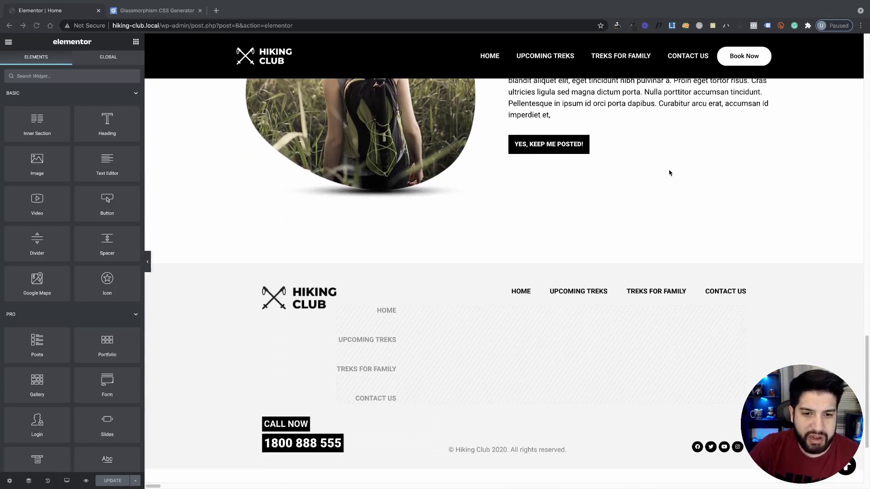
pyautogui.scroll(3, 752, 235)
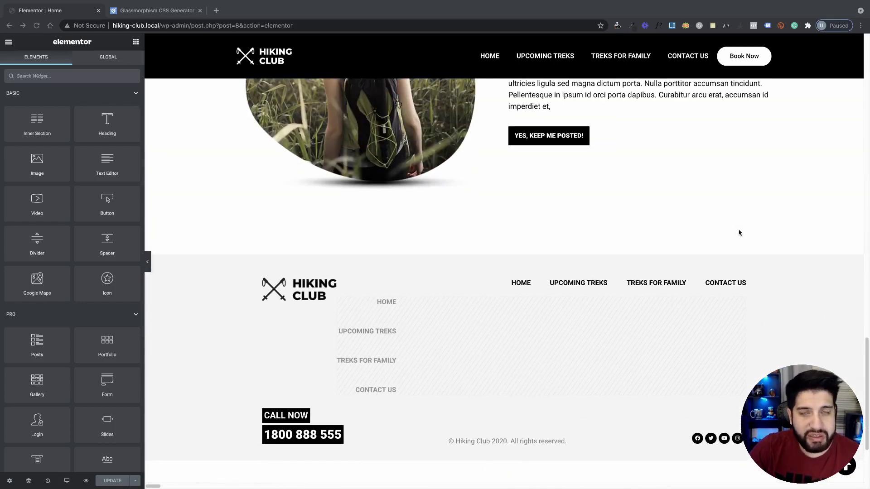
pyautogui.scroll(1, 737, 232)
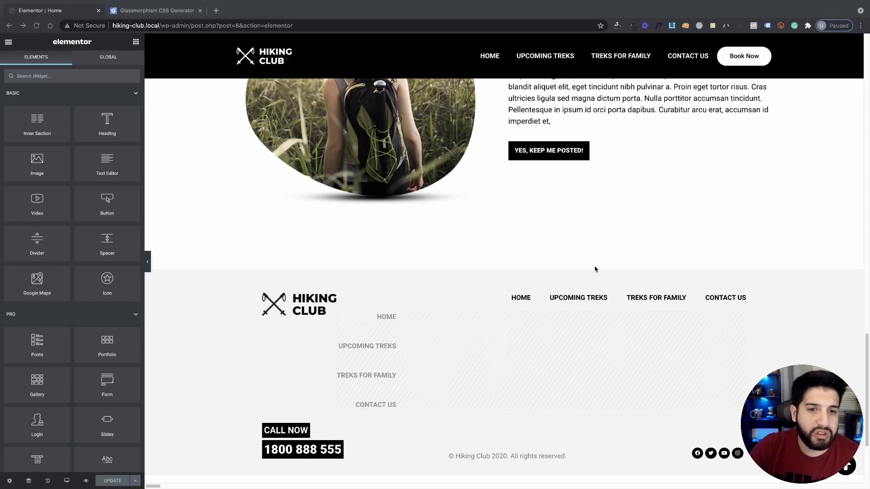
pyautogui.scroll(2, 596, 270)
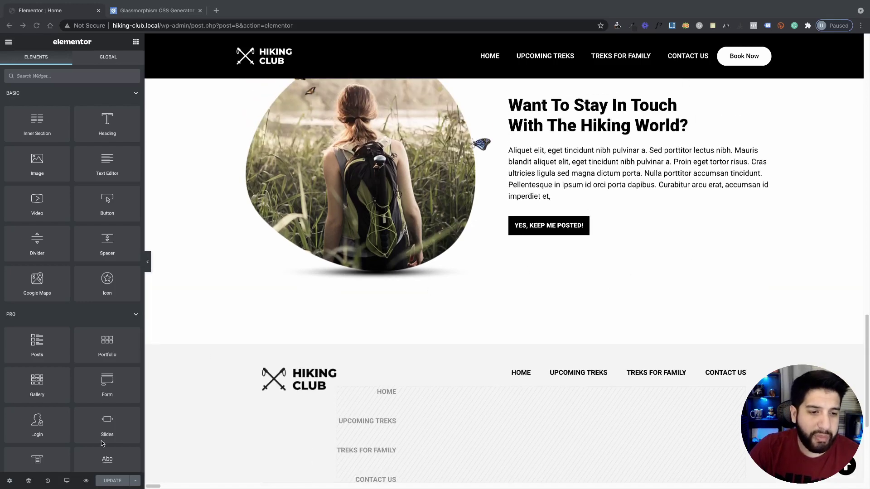
# Preview the page in Mobile mode and add an empty single-column section beneath the footer
pyautogui.click(67, 481)
pyautogui.click(40, 461)
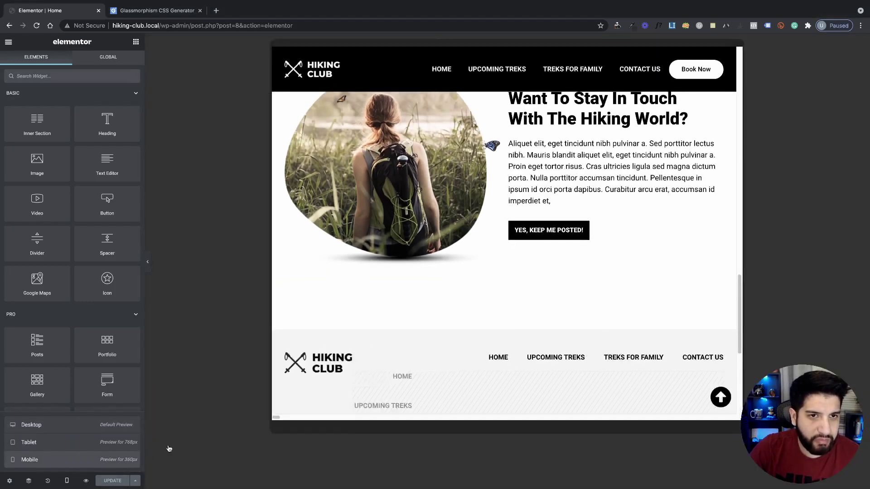
pyautogui.scroll(-6, 504, 219)
pyautogui.scroll(-1, 524, 235)
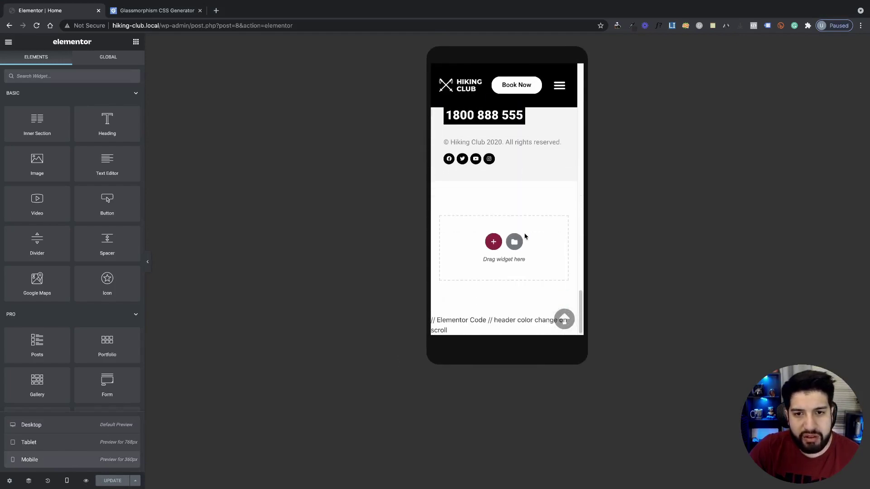
pyautogui.click(494, 243)
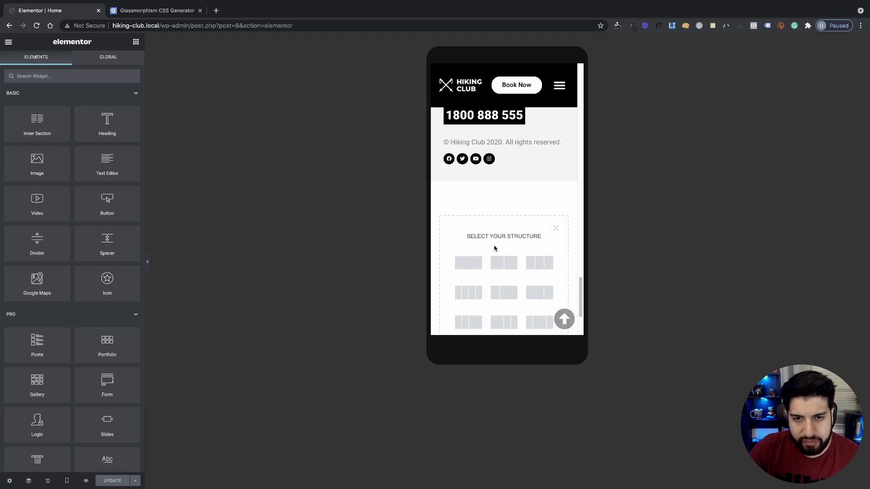
pyautogui.click(466, 266)
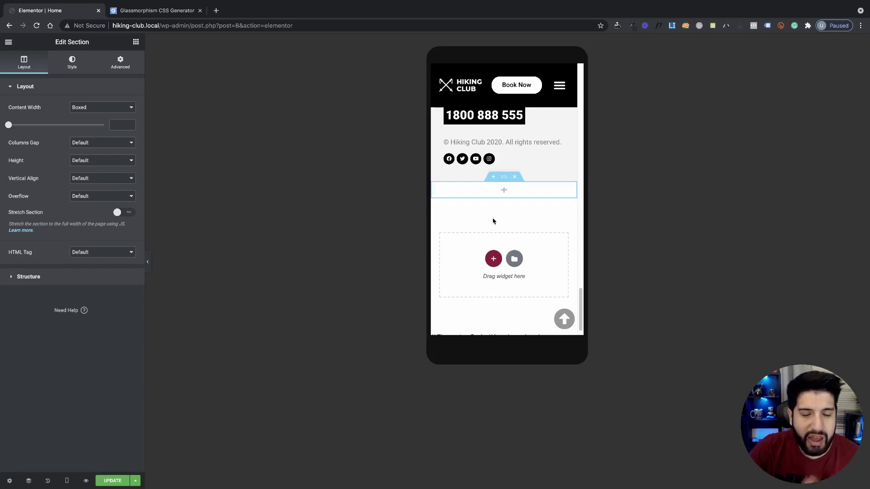
pyautogui.click(714, 27)
pyautogui.scroll(3, 552, 108)
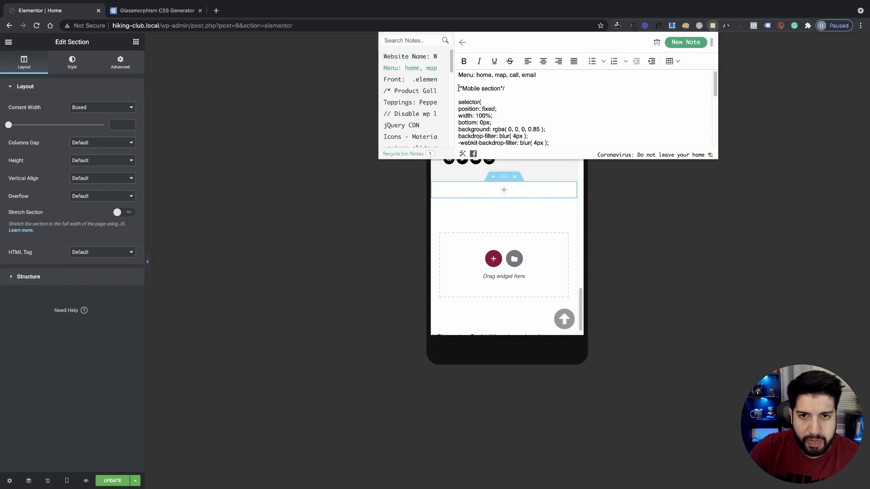
pyautogui.moveTo(458, 88); pyautogui.dragTo(519, 140)
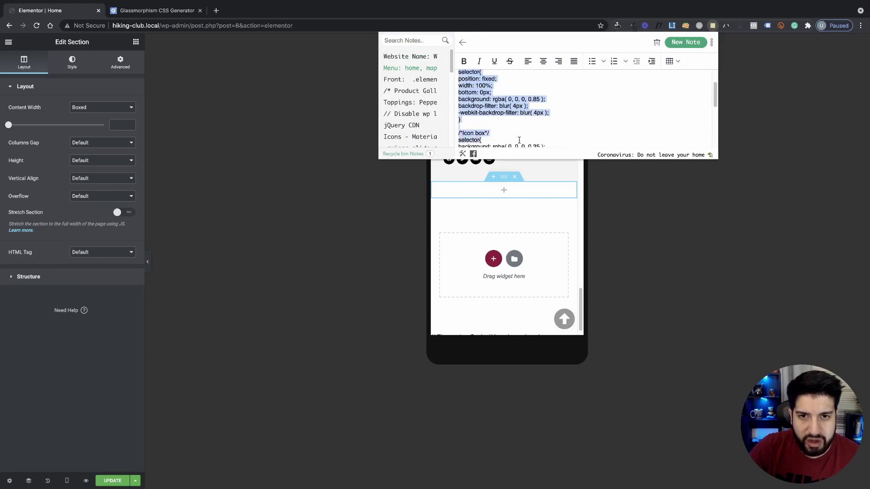
pyautogui.click(486, 124)
pyautogui.scroll(3, 486, 124)
pyautogui.scroll(-3, 486, 124)
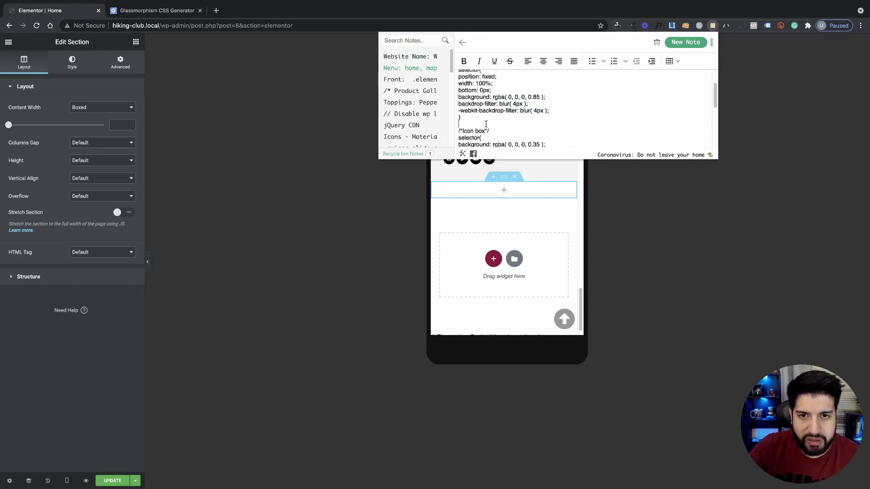
pyautogui.moveTo(478, 116); pyautogui.dragTo(457, 80)
pyautogui.hotkey('ctrl', 'c')
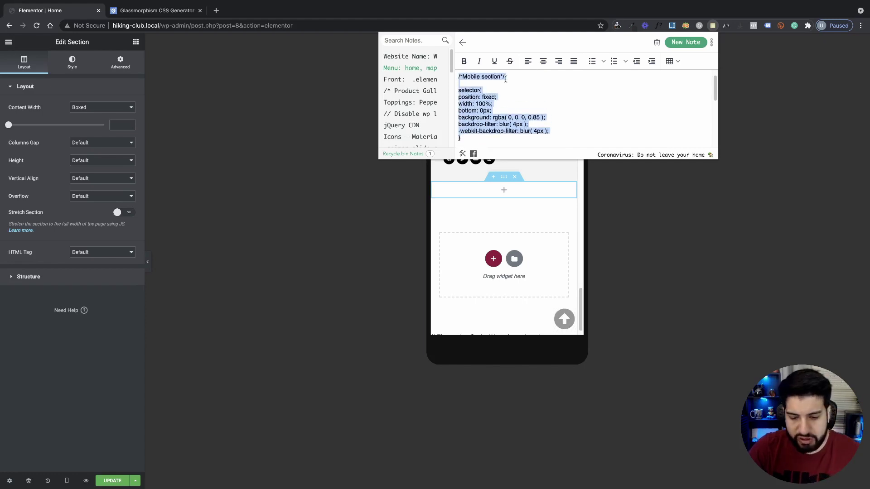
pyautogui.click(358, 172)
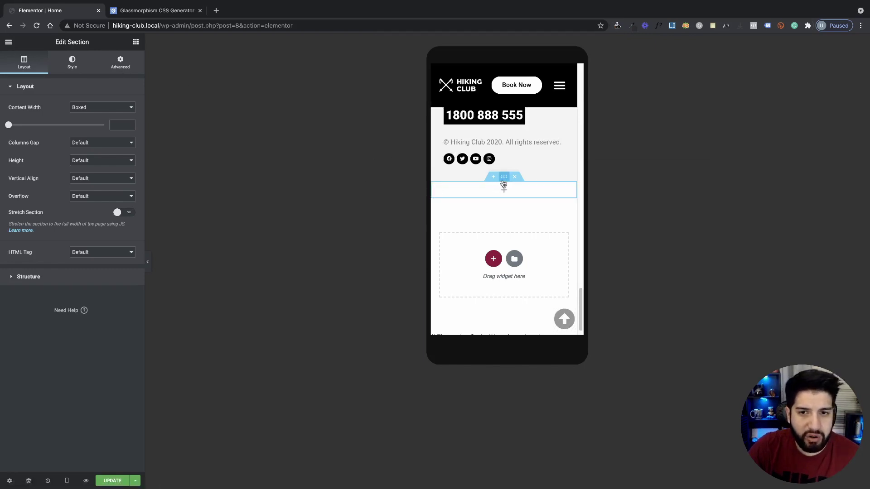
# Paste a rule into the section's Advanced Custom CSS, then delete it, leaving it empty
pyautogui.click(110, 67)
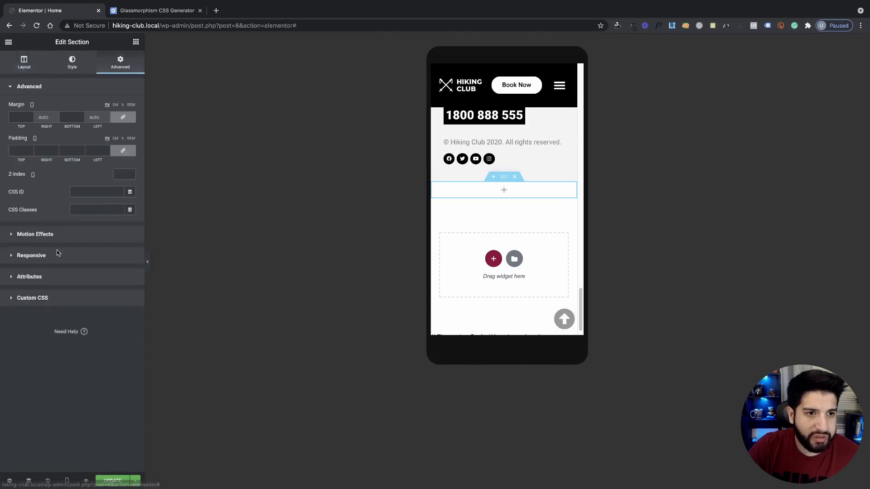
pyautogui.click(47, 303)
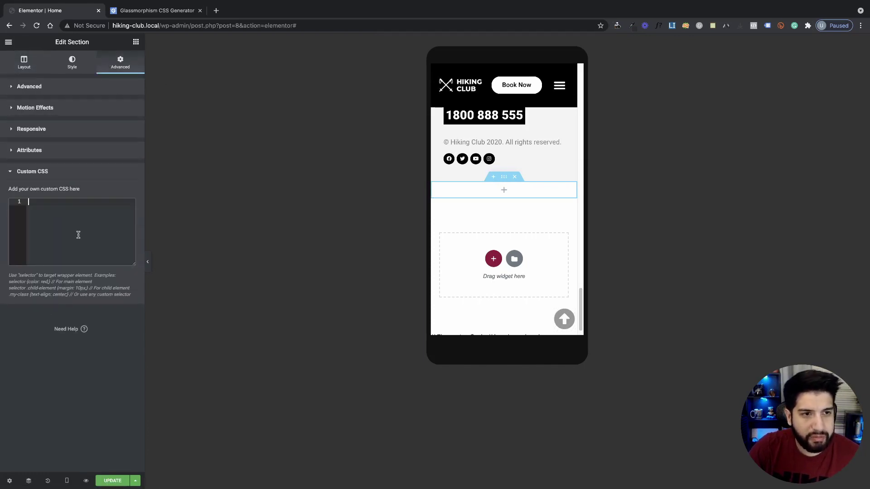
pyautogui.hotkey('ctrl', 'v')
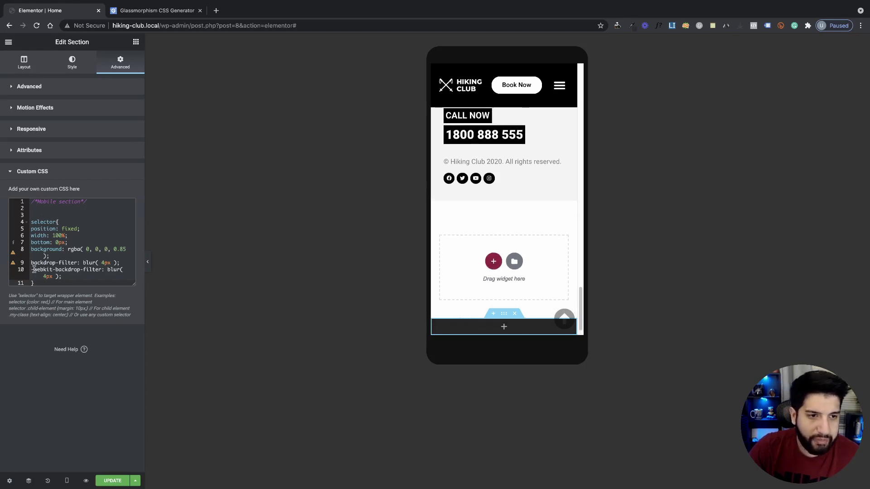
pyautogui.moveTo(45, 285); pyautogui.dragTo(99, 208)
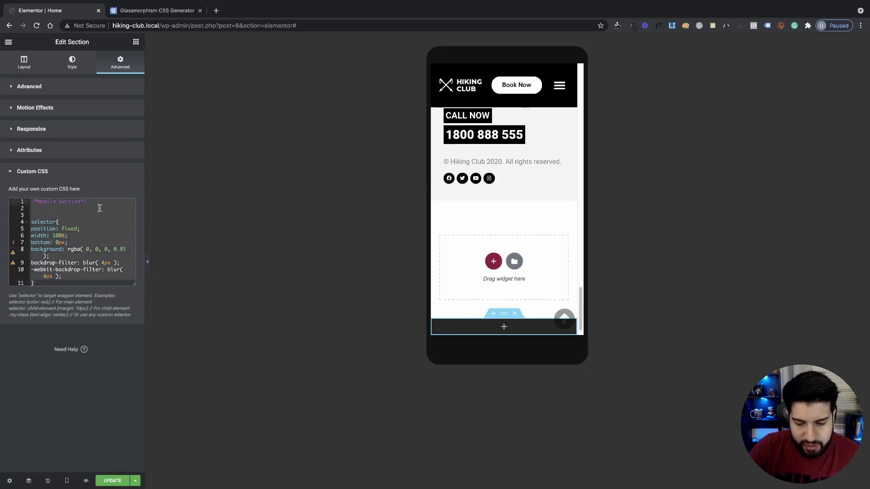
pyautogui.press('BackSpace')
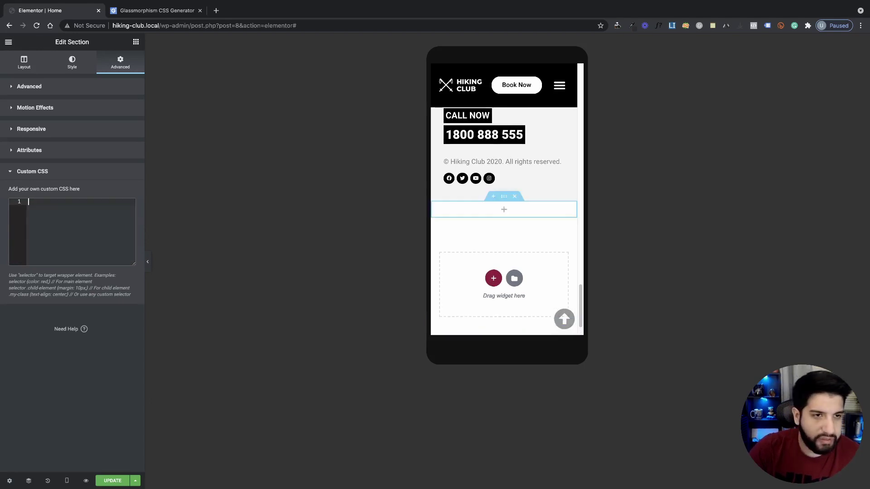
# Give the section the CSS class app-menu, update the page, and preview it in a new tab
pyautogui.click(66, 91)
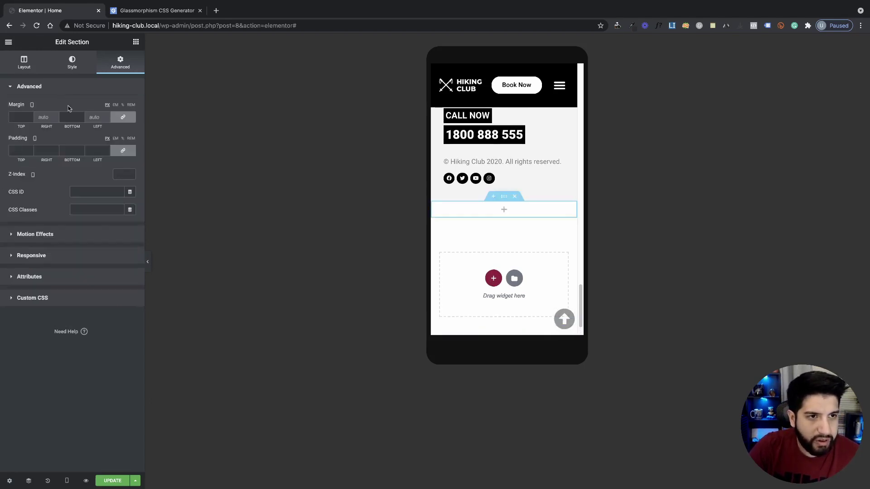
pyautogui.click(92, 212)
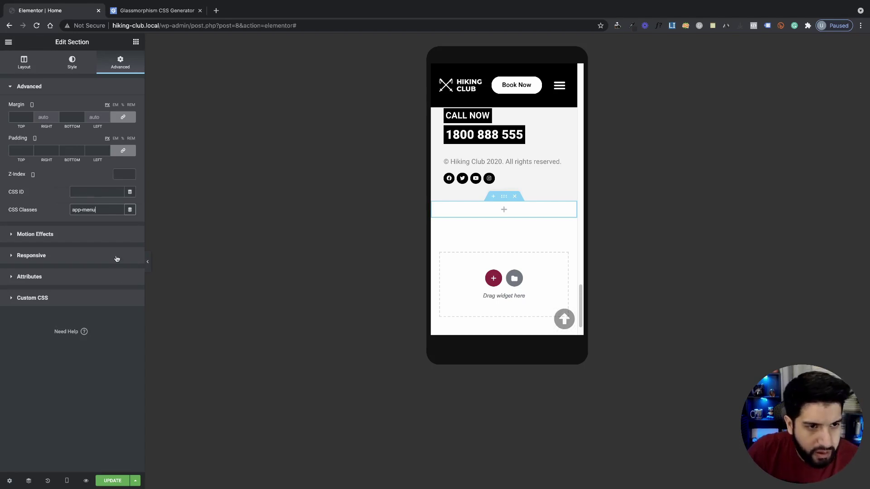
pyautogui.click(118, 481)
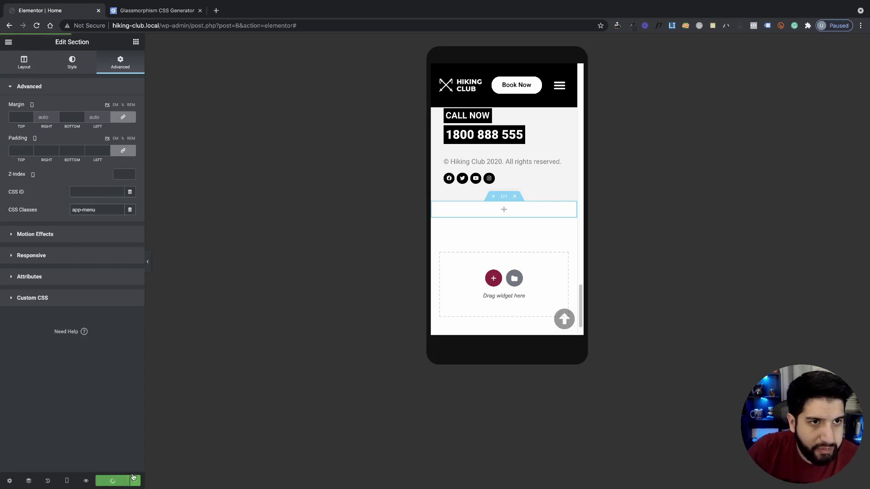
pyautogui.click(86, 481)
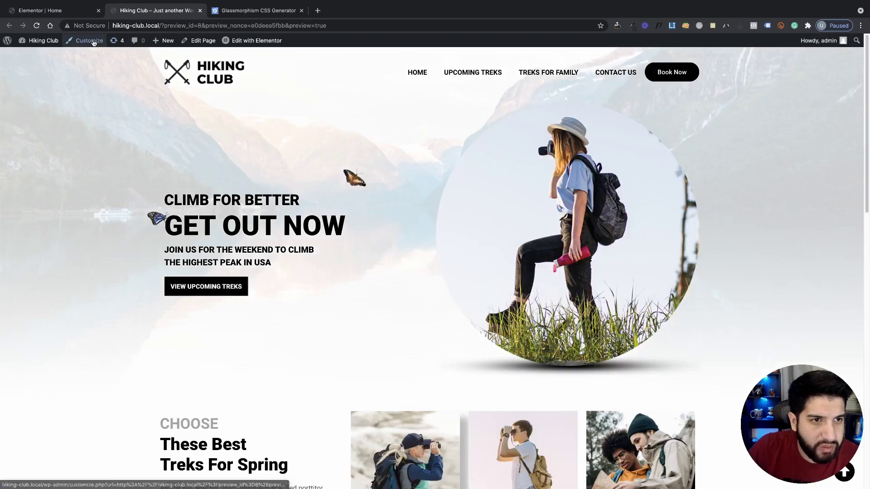
# Start an app-menu{ } rule in the Customizer's Additional CSS
pyautogui.click(93, 41)
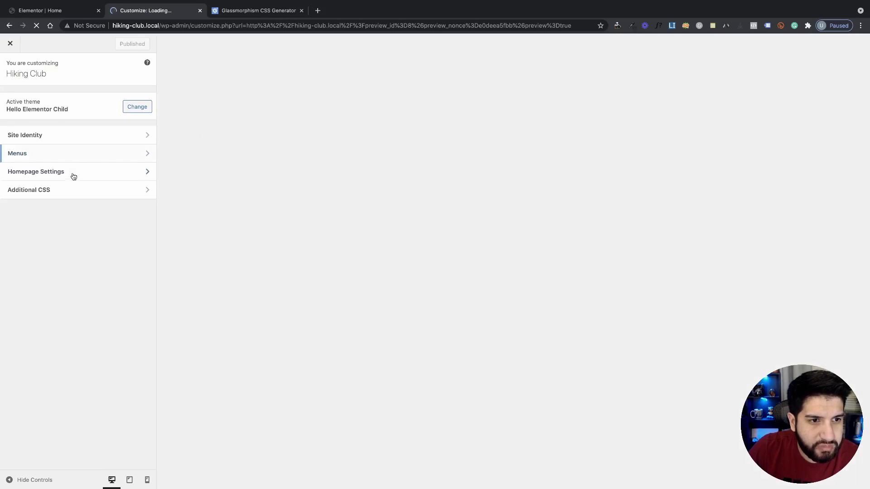
pyautogui.click(71, 189)
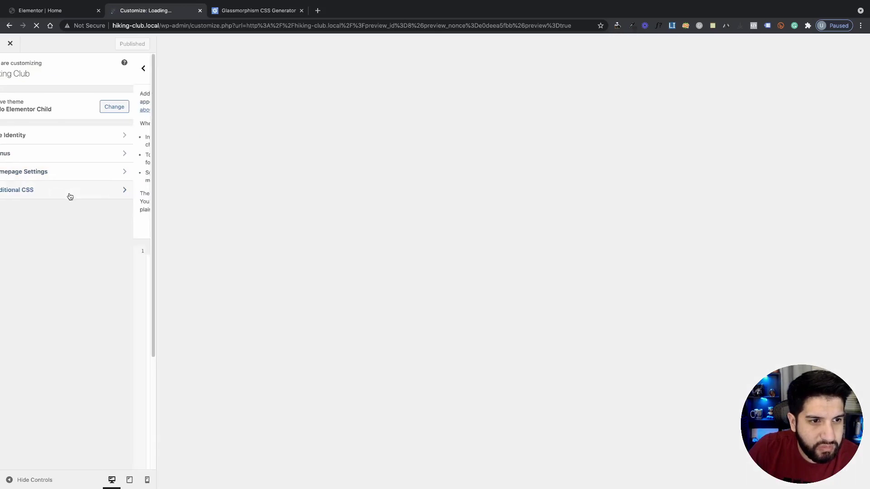
pyautogui.write('app')
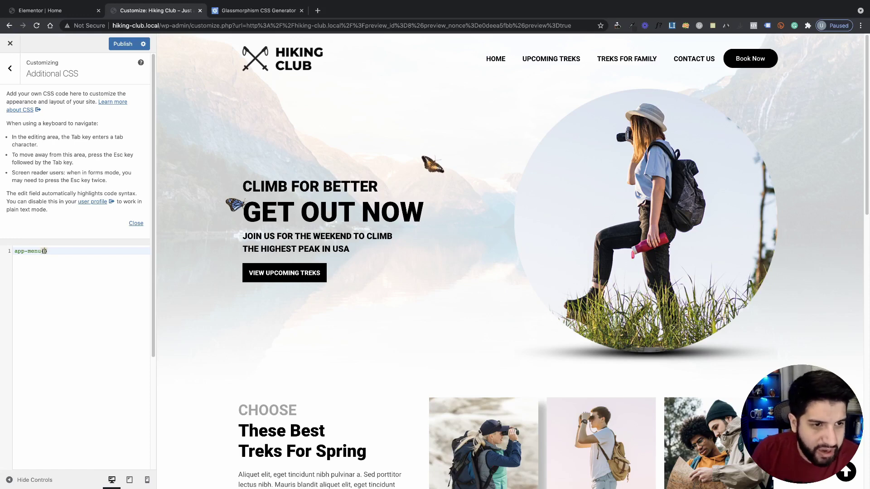
pyautogui.write('-menu{')
pyautogui.press('Return')
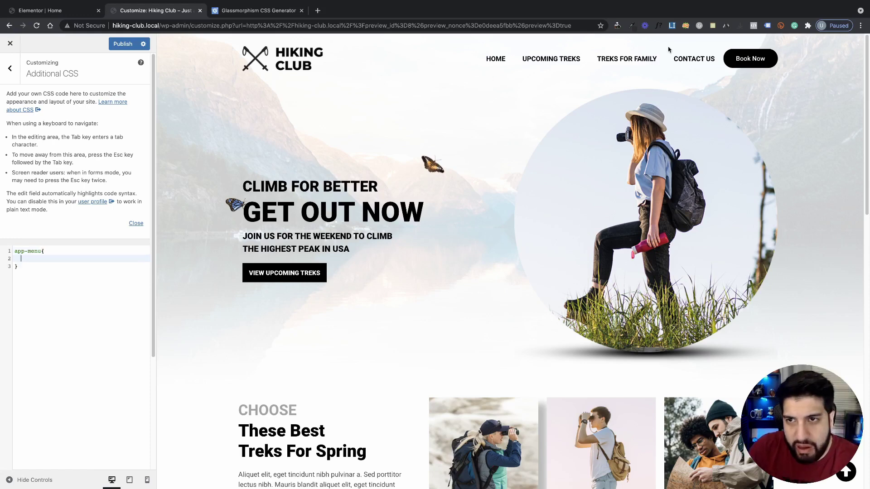
# Paste the glassmorphism declarations, from position: fixed to the 4px blur line, into the app-menu rule
pyautogui.click(713, 26)
pyautogui.scroll(10, 554, 96)
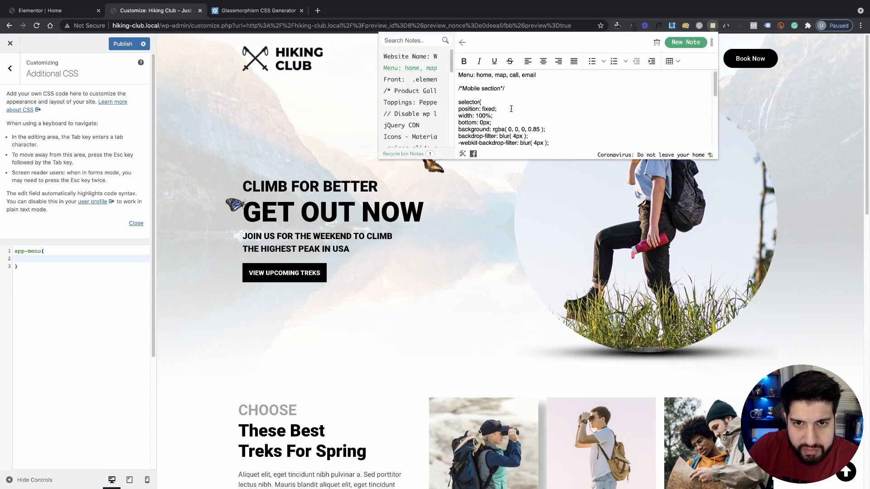
pyautogui.scroll(-1, 507, 105)
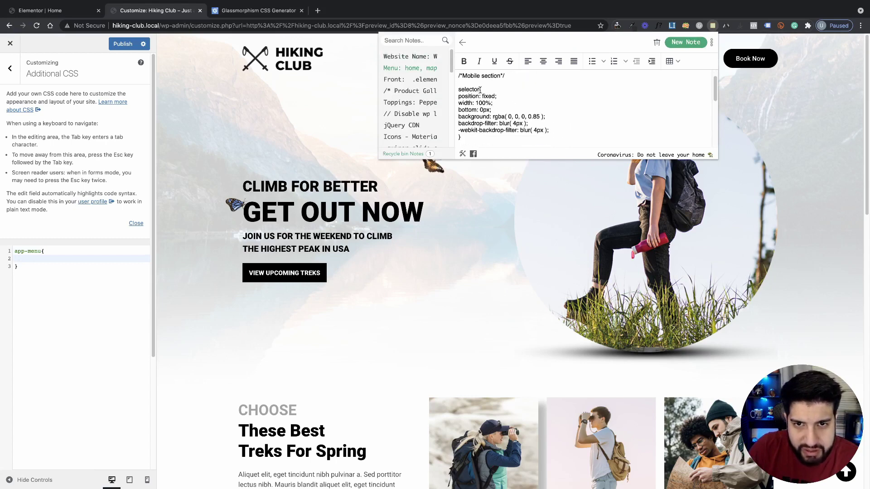
pyautogui.moveTo(480, 89); pyautogui.dragTo(492, 134)
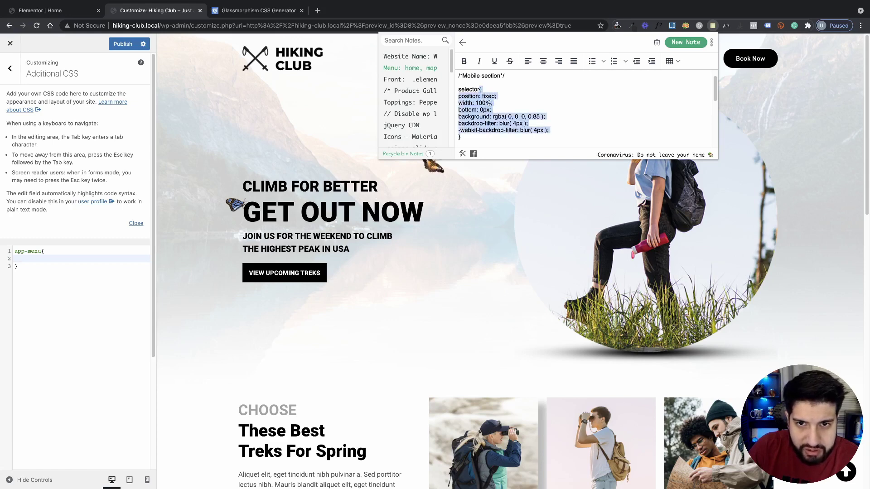
pyautogui.click(529, 118)
pyautogui.moveTo(567, 130); pyautogui.dragTo(452, 102)
pyautogui.press('super+c')
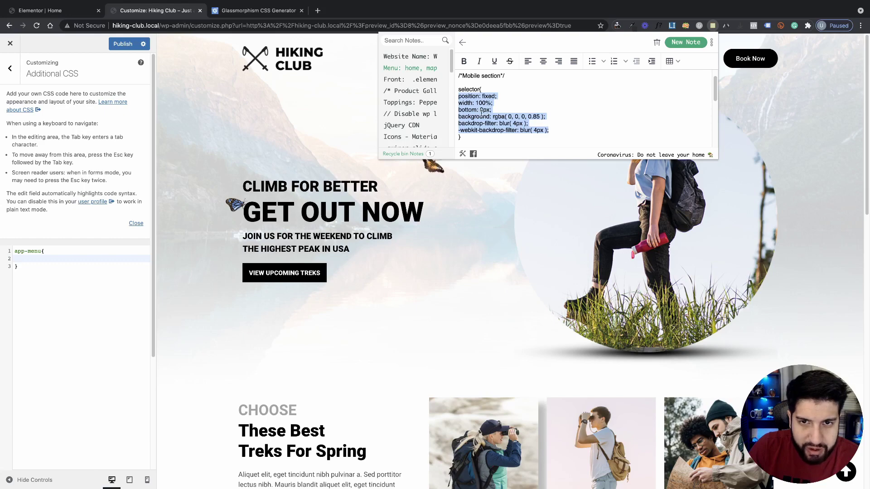
pyautogui.click(24, 257)
pyautogui.press('super+v')
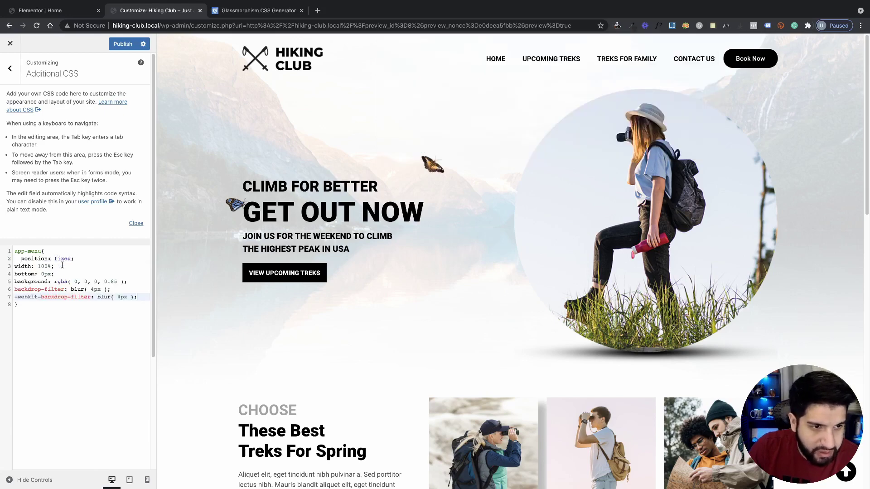
pyautogui.scroll(-15, 346, 266)
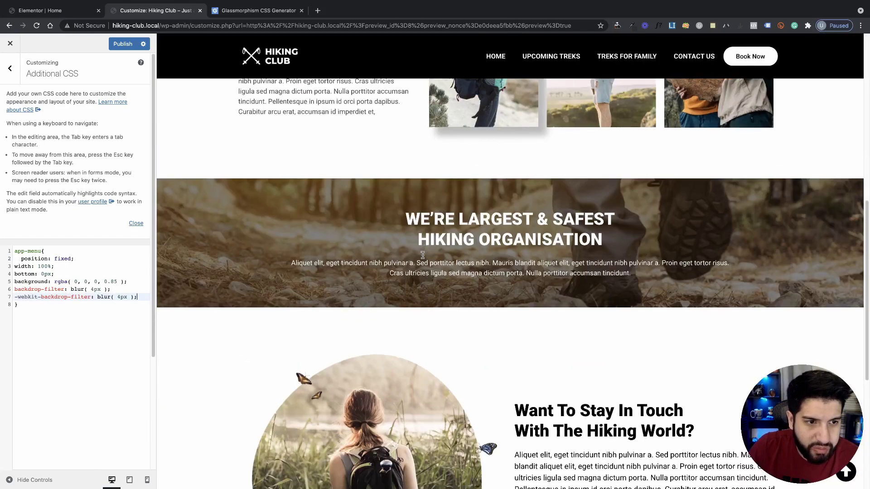
pyautogui.scroll(15, 395, 247)
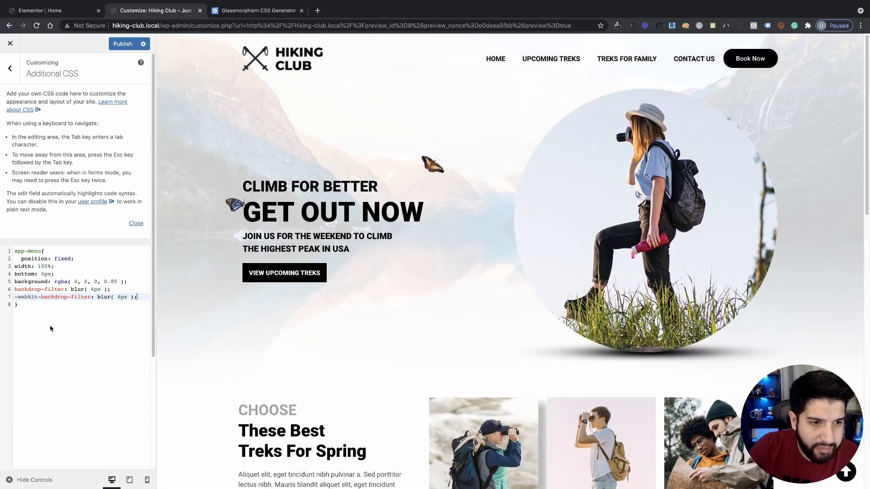
pyautogui.press('super+a')
# Back in Elementor, delete the app-menu value from the section's CSS Classes field
pyautogui.click(54, 10)
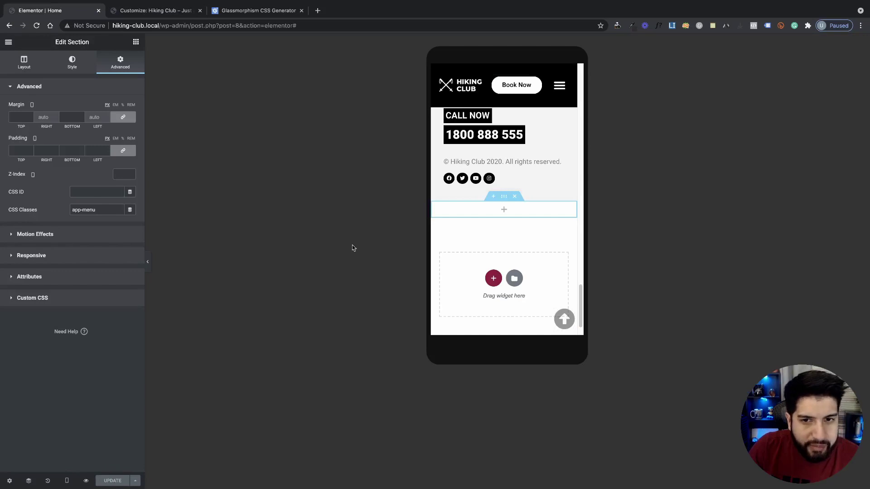
pyautogui.tripleClick(100, 210)
pyautogui.press('BackSpace')
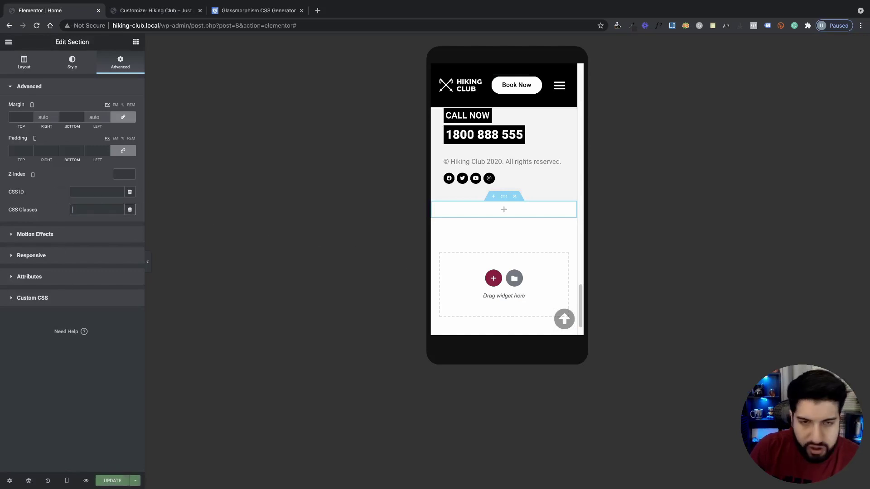
# Copy the Mobile section CSS block from the notes into the section's Custom CSS
pyautogui.click(47, 297)
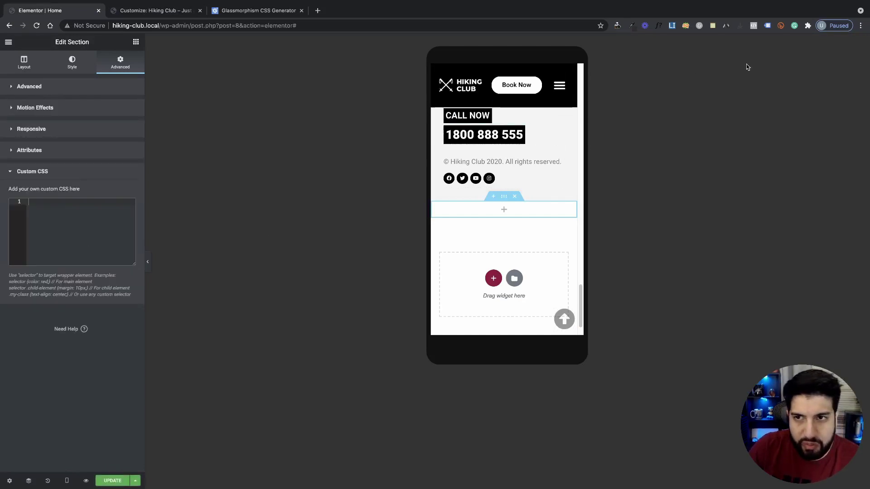
pyautogui.click(712, 25)
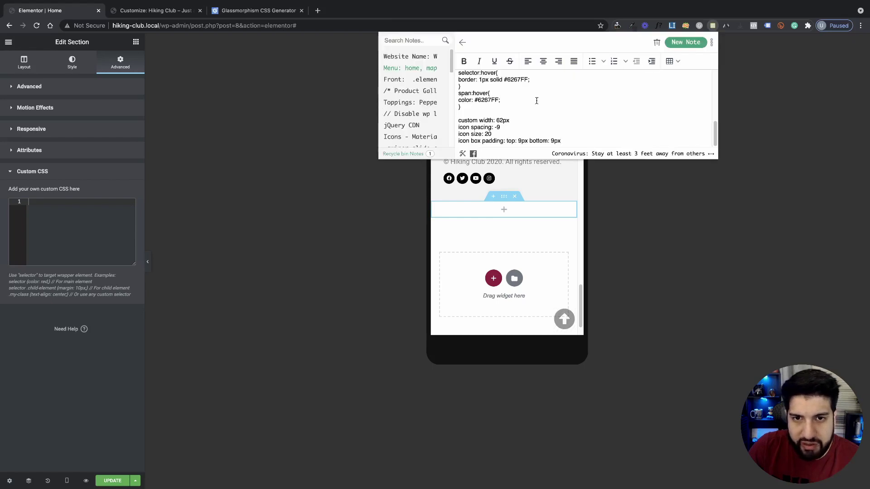
pyautogui.scroll(3, 537, 101)
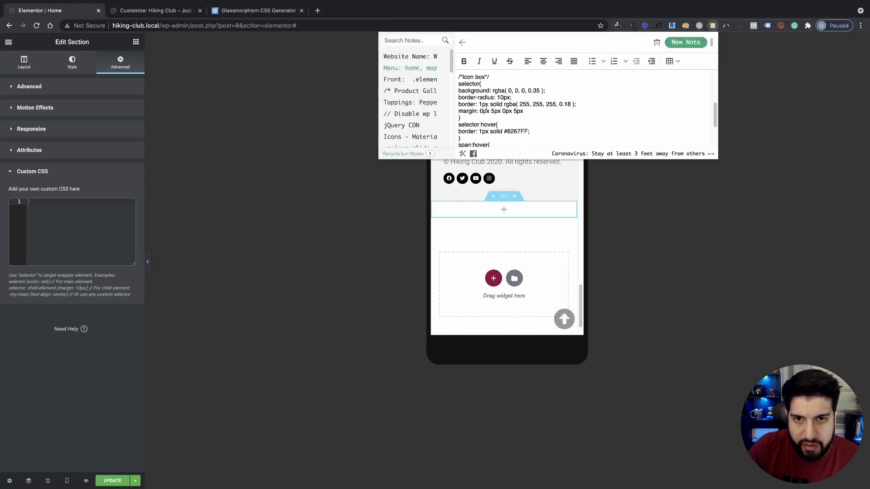
pyautogui.scroll(5, 486, 105)
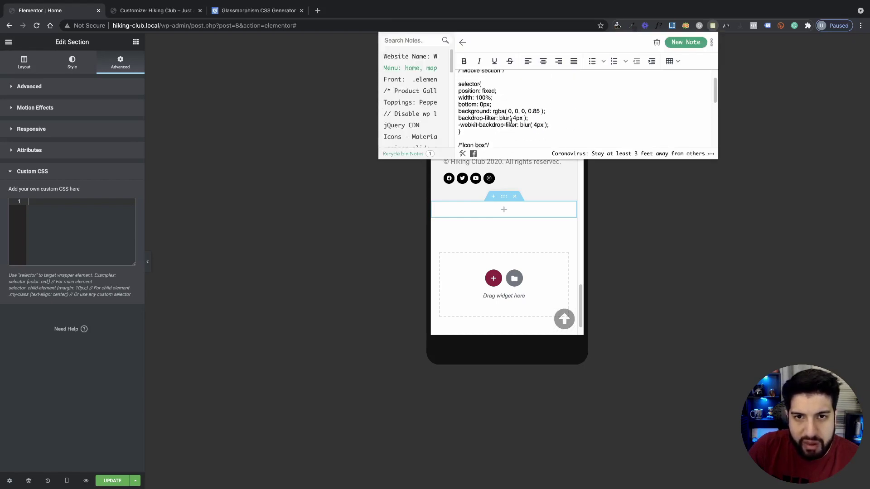
pyautogui.scroll(1, 512, 119)
pyautogui.moveTo(466, 131); pyautogui.dragTo(444, 83)
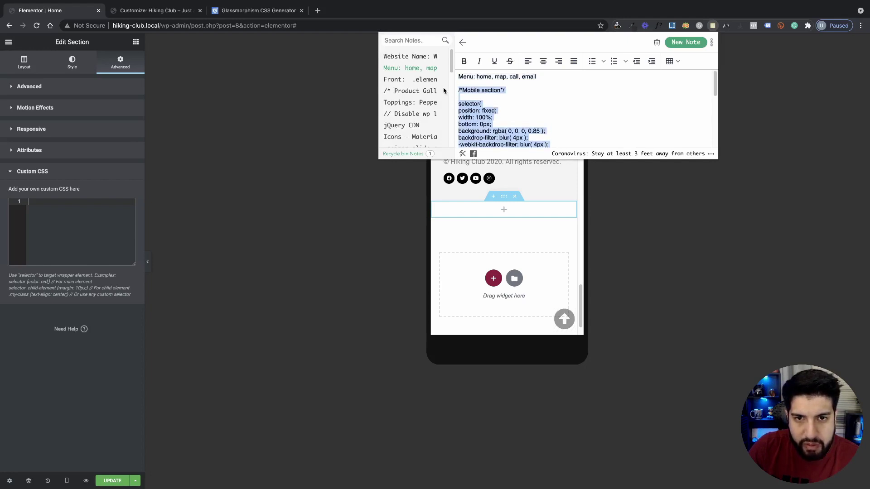
pyautogui.hotkey('ctrl', 'c')
pyautogui.click(58, 249)
pyautogui.hotkey('ctrl', 'v')
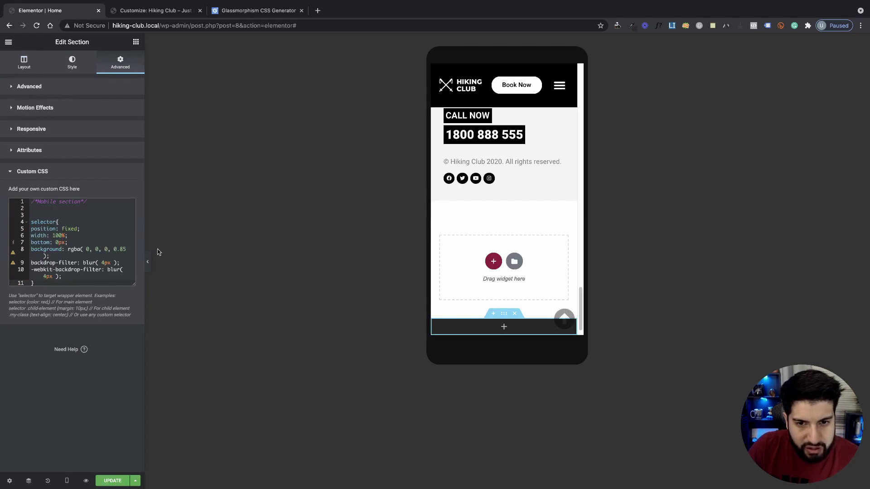
# Delete the 'position: fixed;' line from the mobile section's custom CSS
pyautogui.scroll(-1, 524, 266)
pyautogui.scroll(3, 524, 266)
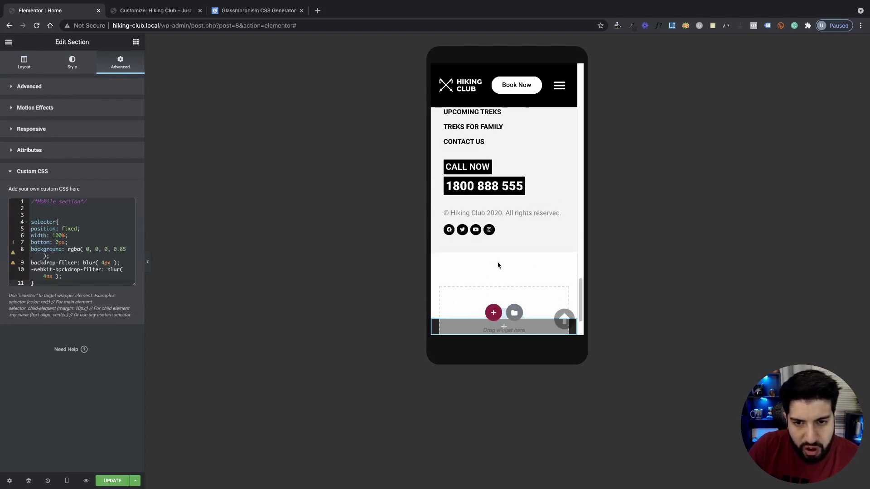
pyautogui.scroll(-2, 506, 266)
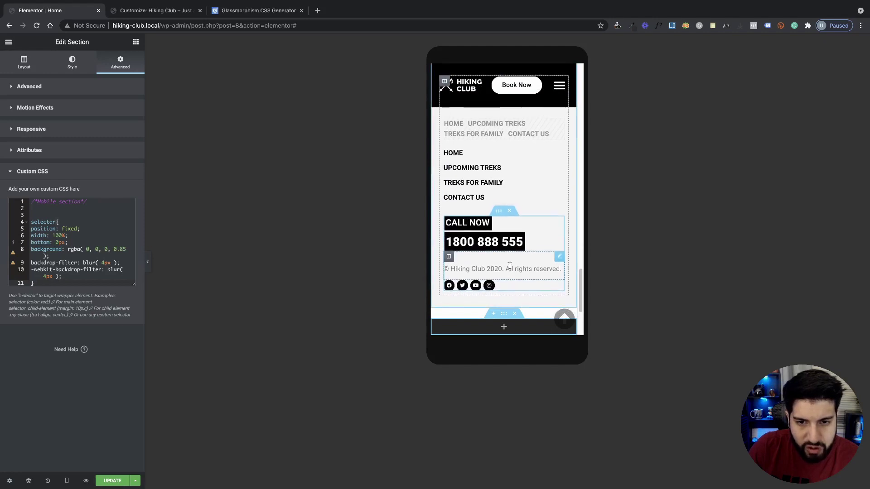
pyautogui.scroll(1, 510, 266)
pyautogui.scroll(-2, 510, 266)
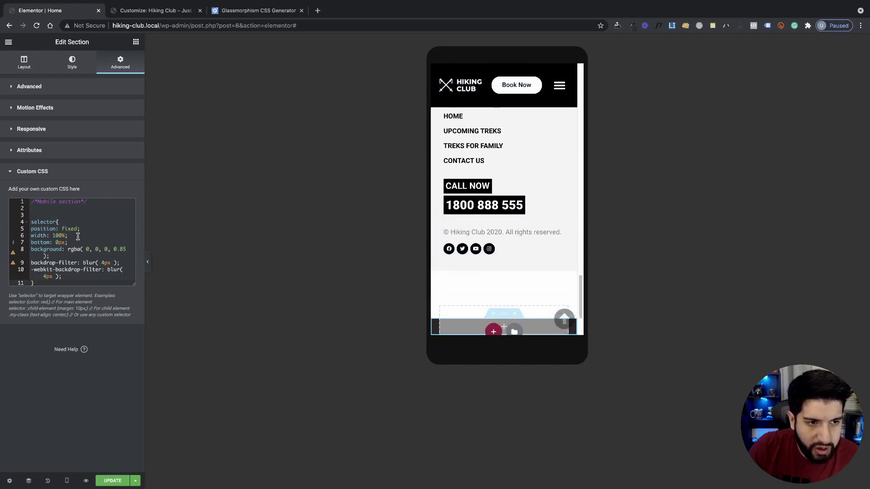
pyautogui.scroll(1, 501, 294)
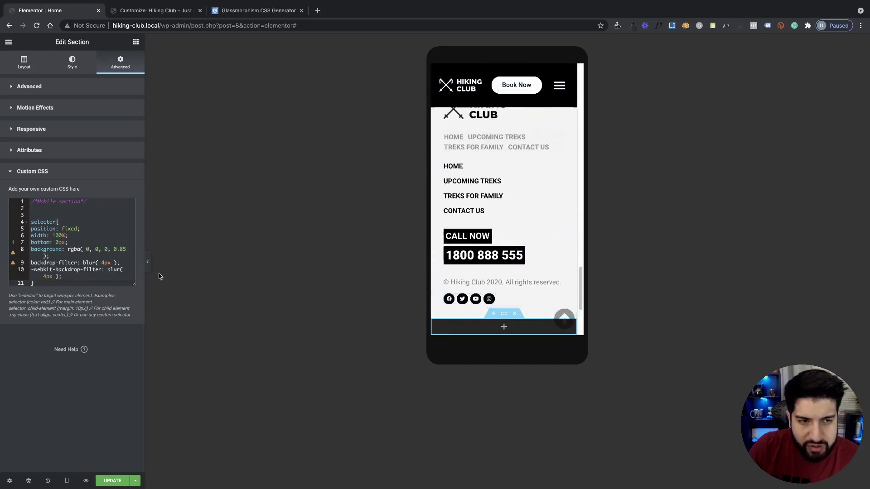
pyautogui.click(29, 230)
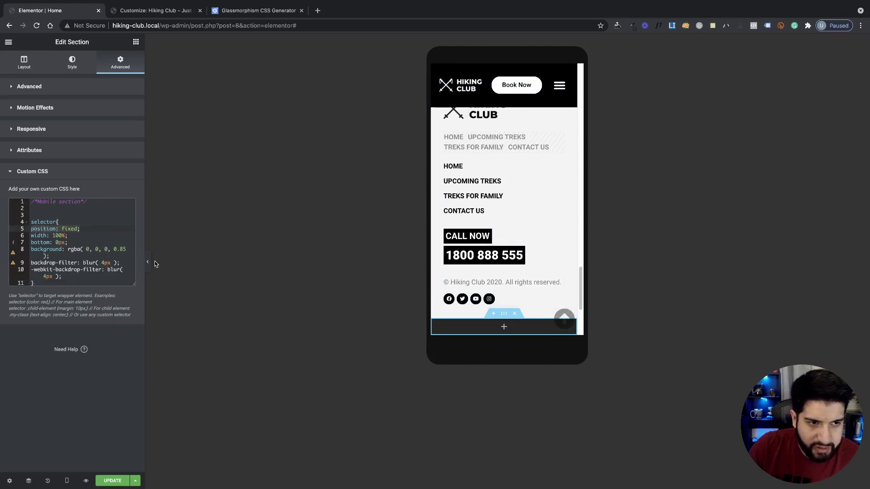
pyautogui.hotkey('shift', 'End')
pyautogui.press('BackSpace')
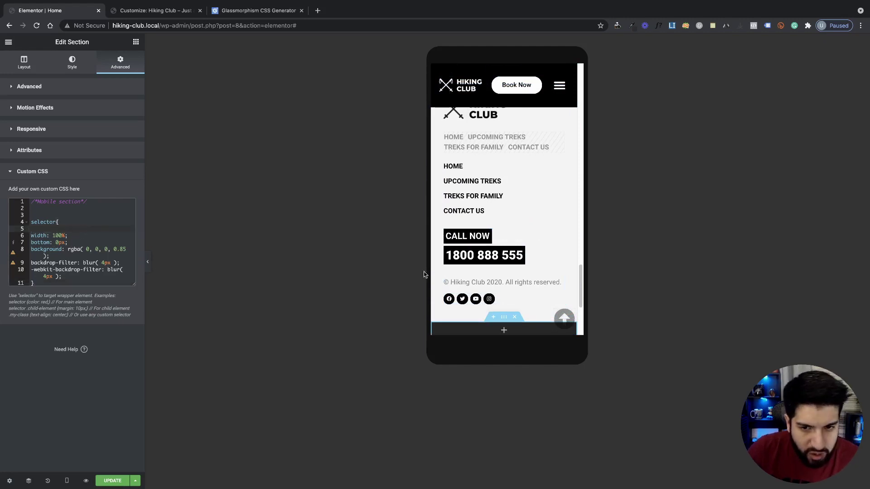
# Bring up the Glassmorphism CSS Generator showing blur 4.0 and transparency 0.35
pyautogui.scroll(-2, 460, 268)
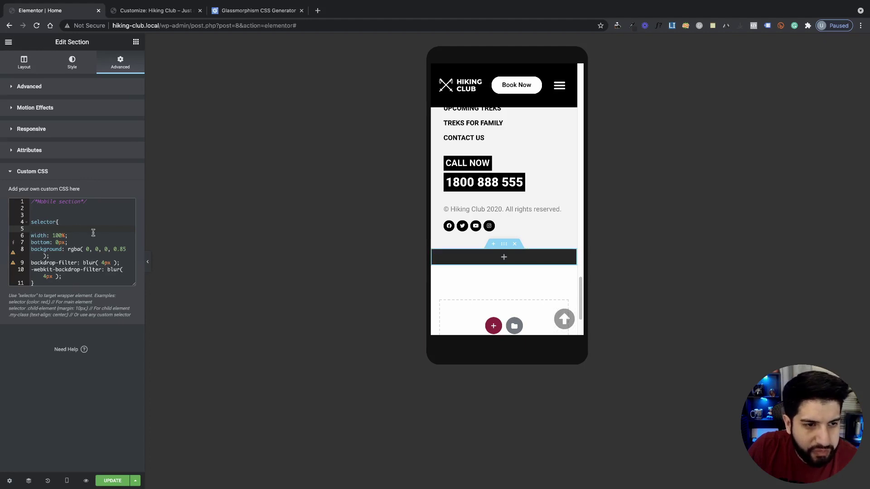
pyautogui.click(79, 273)
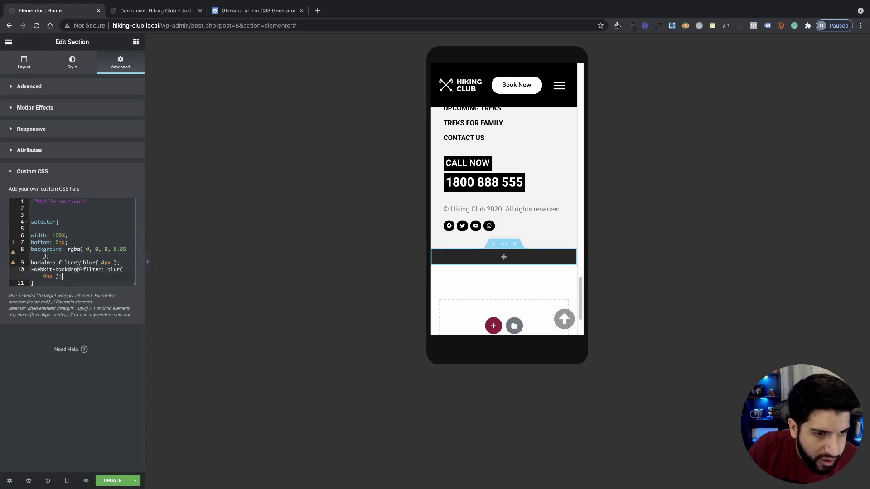
pyautogui.click(247, 13)
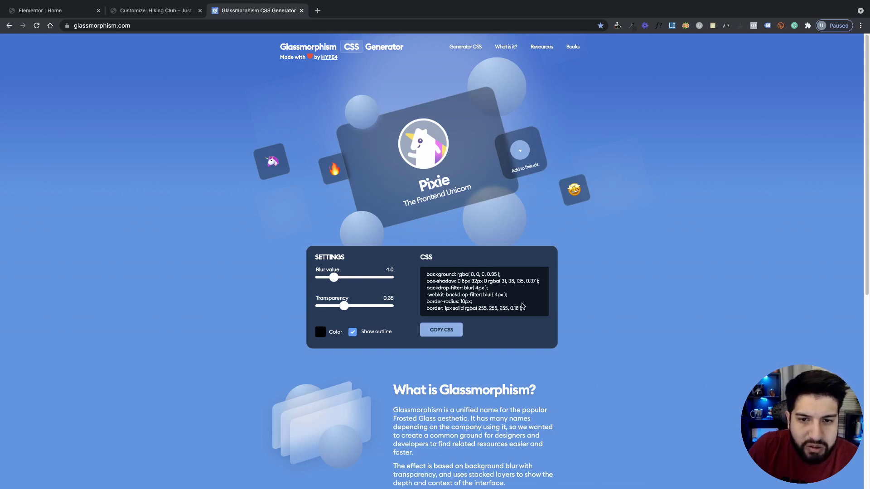
# Select the generated glass CSS code, then go back to the section's custom CSS in Elementor | Home
pyautogui.moveTo(524, 311); pyautogui.dragTo(396, 282)
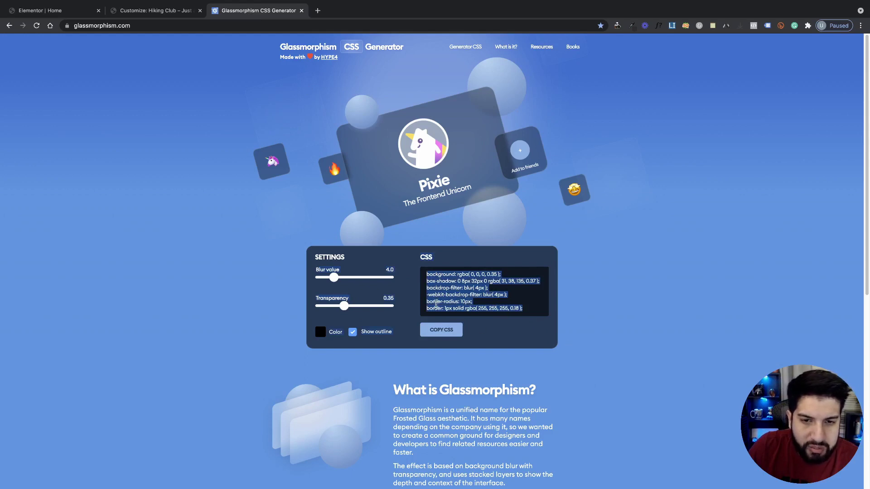
pyautogui.click(525, 315)
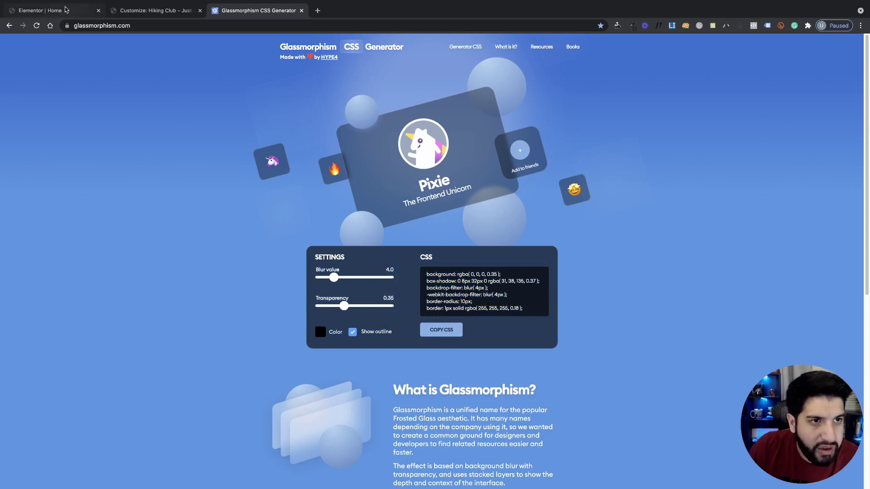
pyautogui.click(49, 10)
pyautogui.click(30, 248)
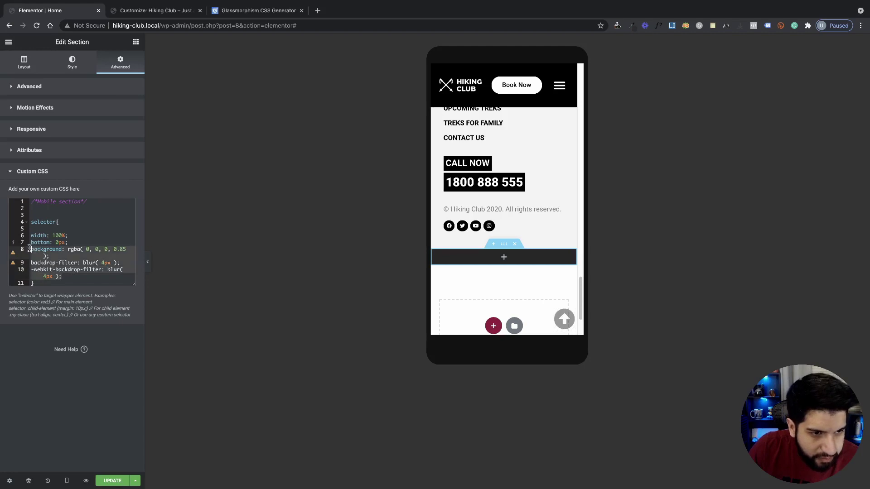
# Search Elementor's widget panel for 'icon' to list Icon, Icon Box and related widgets
pyautogui.click(86, 262)
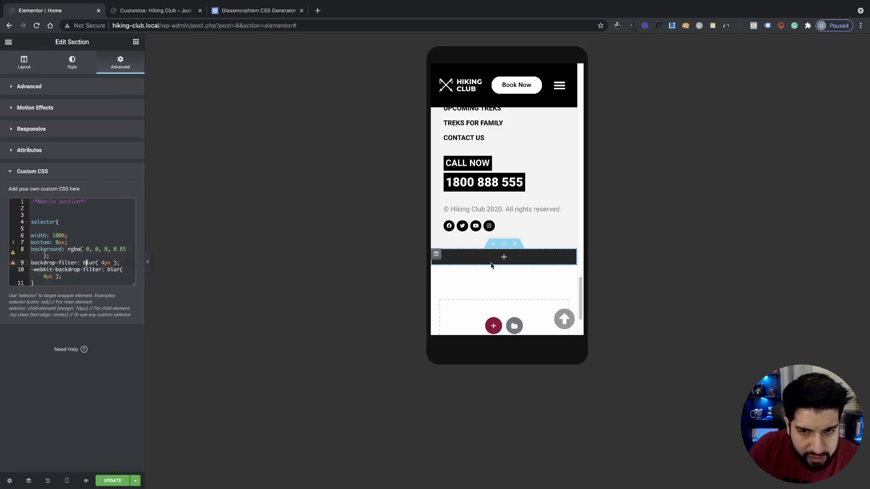
pyautogui.click(64, 280)
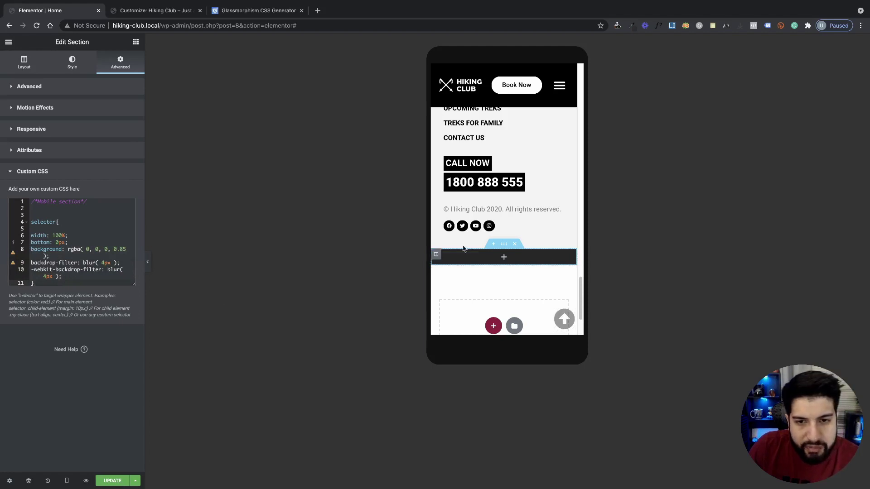
pyautogui.click(136, 45)
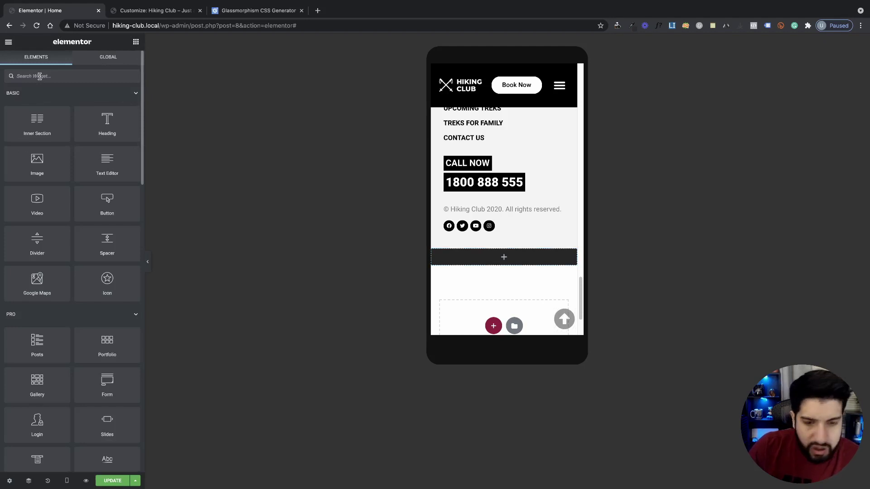
pyautogui.write('icon')
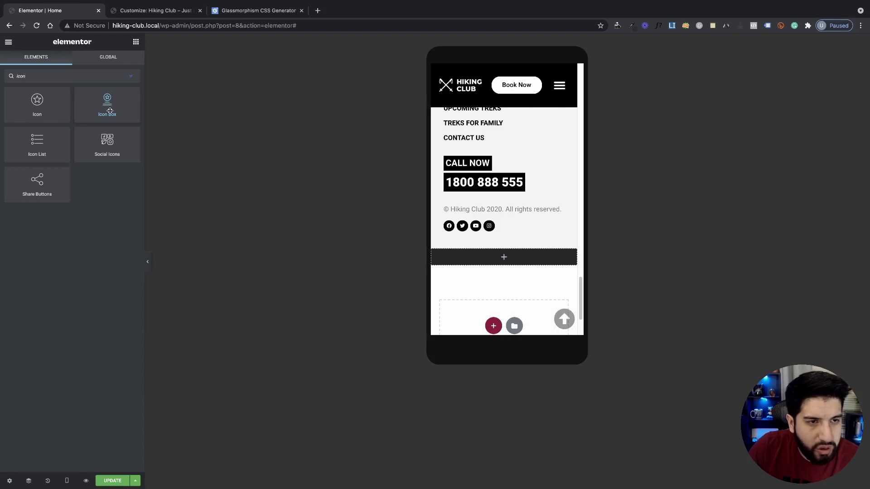
# Place an Icon Box in the bottom section, titled 'Home', with its description removed
pyautogui.moveTo(109, 111); pyautogui.dragTo(474, 265)
pyautogui.scroll(-2, 541, 268)
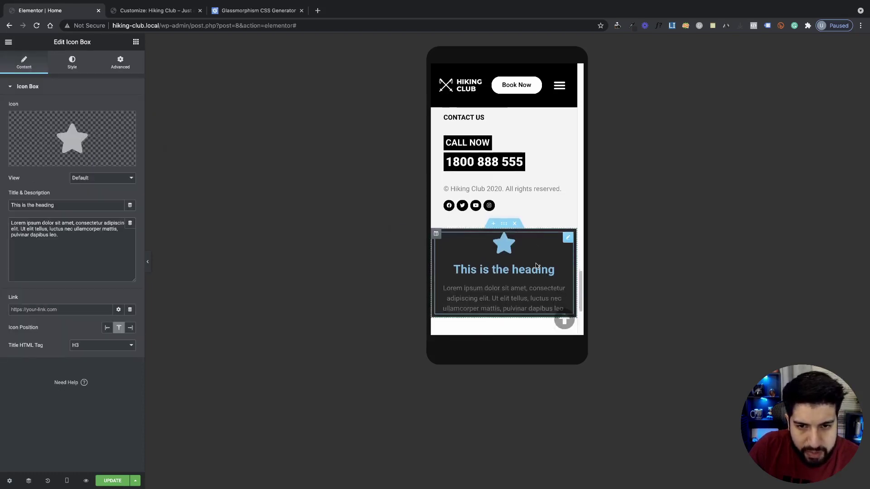
pyautogui.tripleClick(102, 248)
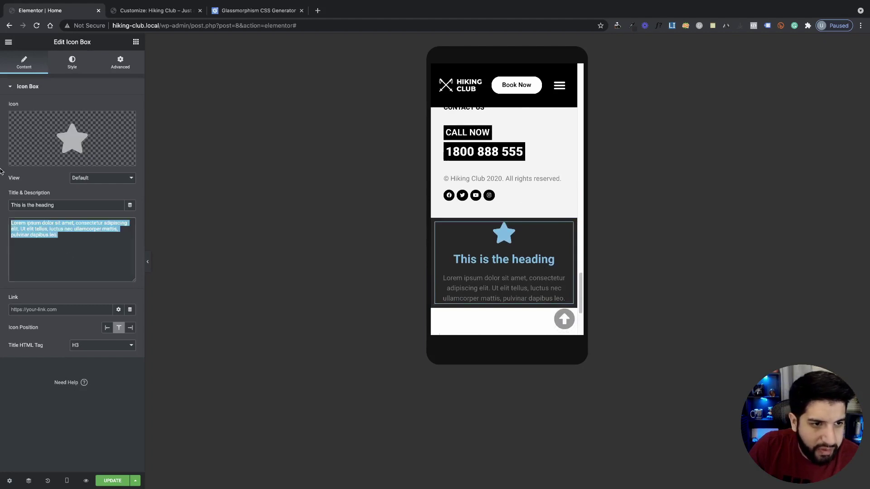
pyautogui.press('BackSpace')
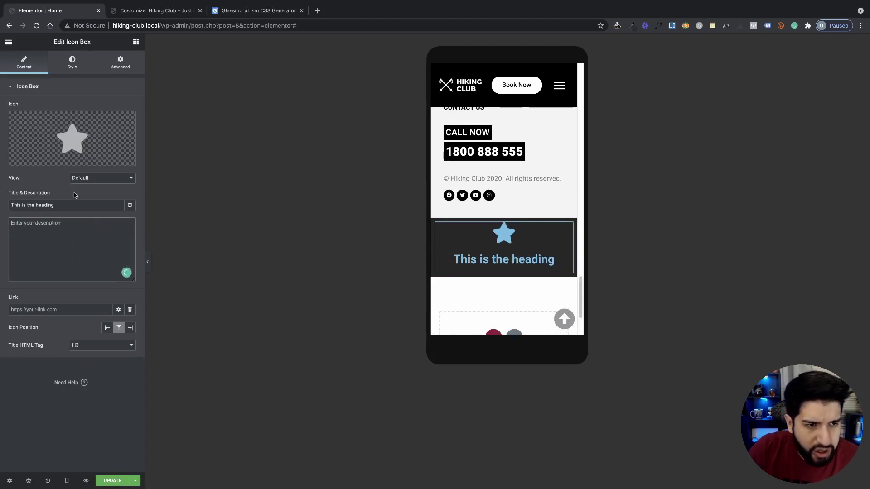
pyautogui.tripleClick(83, 206)
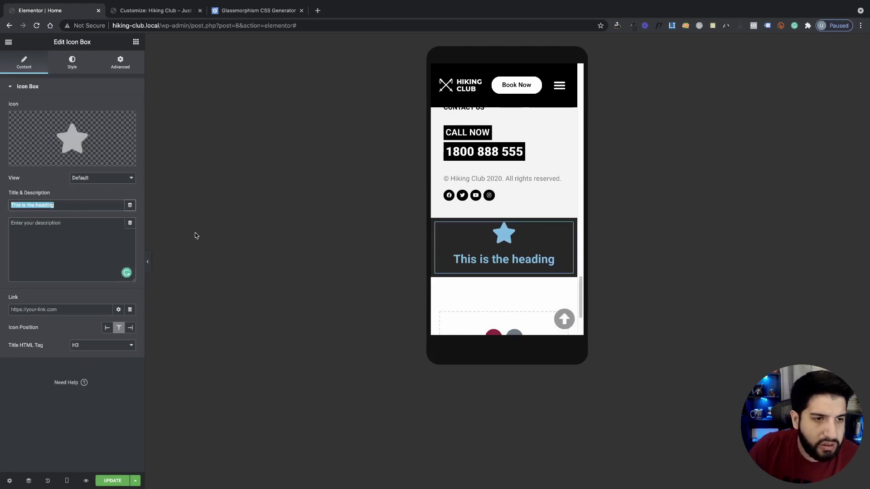
pyautogui.press('BackSpace')
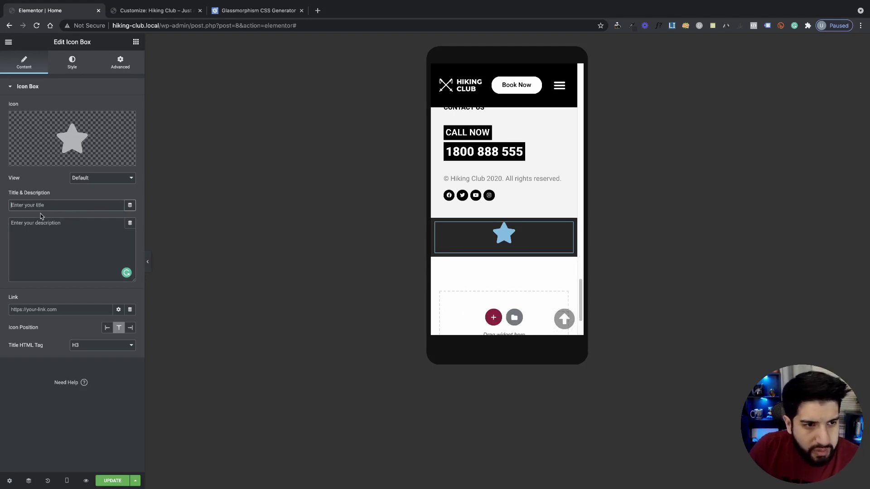
pyautogui.write('Home')
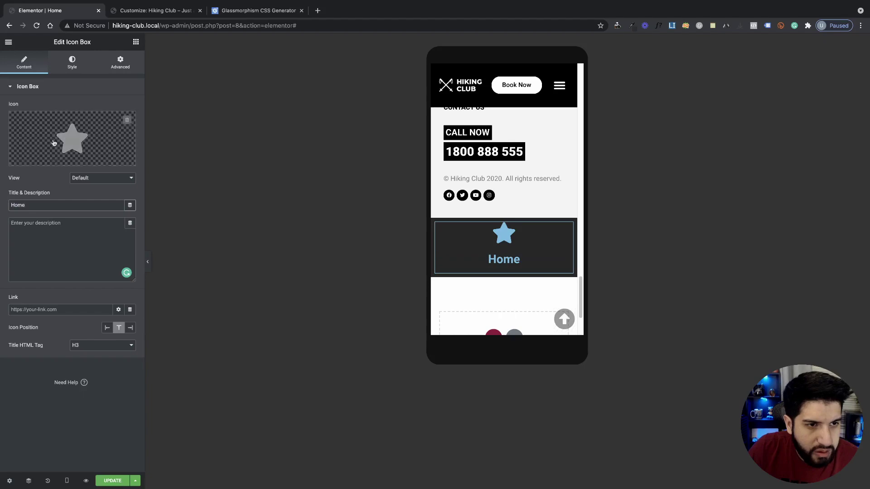
# Replace the star with the 'home' house icon from the Icon Library
pyautogui.click(40, 158)
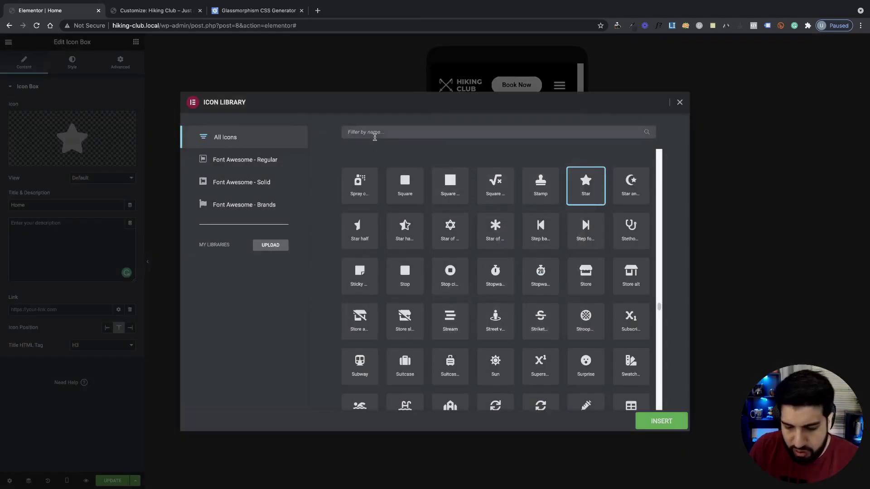
pyautogui.click(374, 137)
pyautogui.write('home')
pyautogui.click(369, 196)
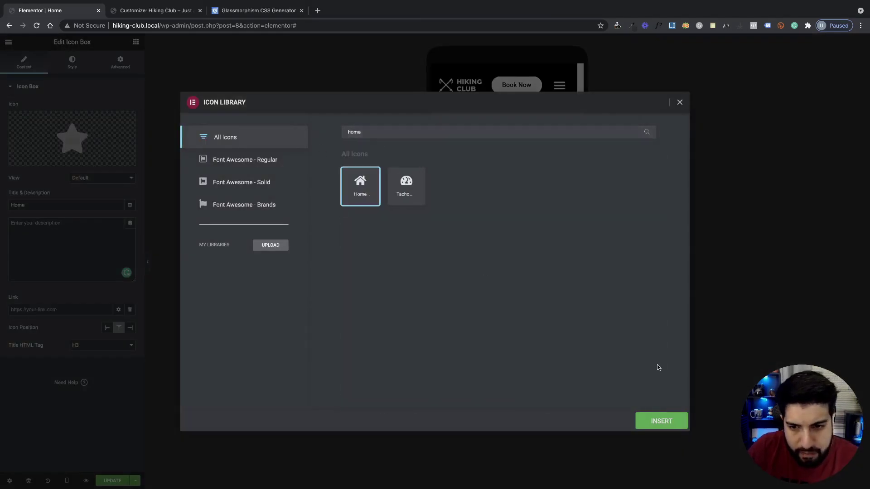
pyautogui.click(659, 421)
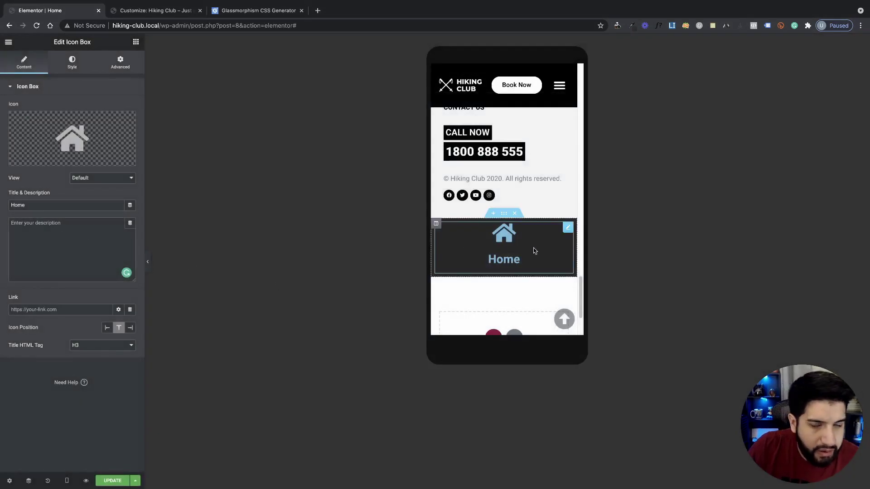
# Colour the icon and the title white (#fff)
pyautogui.click(72, 63)
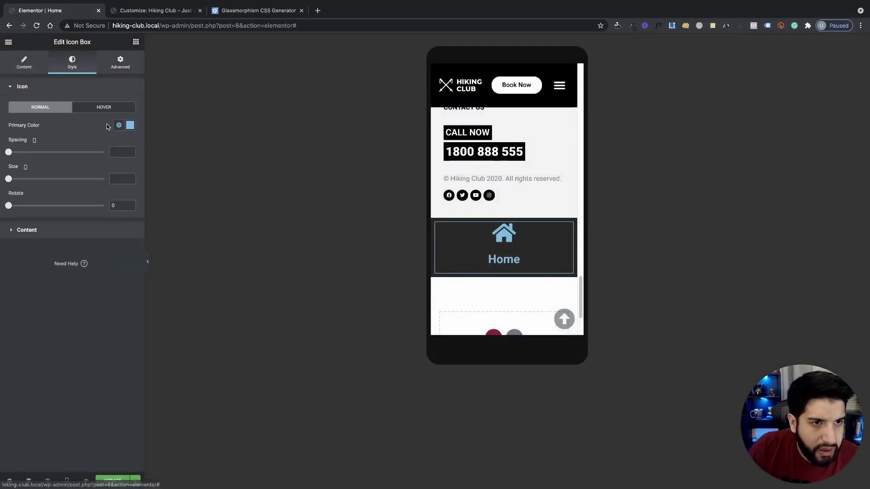
pyautogui.click(119, 125)
pyautogui.click(130, 125)
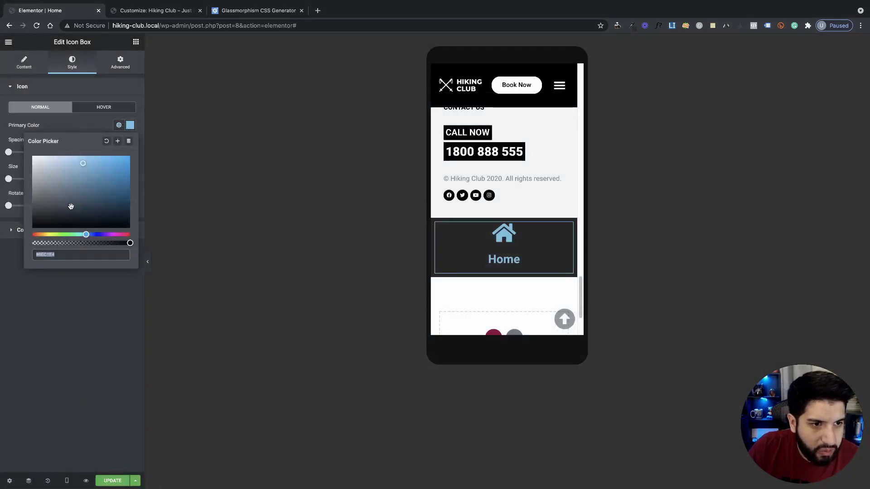
pyautogui.write('#fff')
pyautogui.click(64, 272)
pyautogui.click(66, 230)
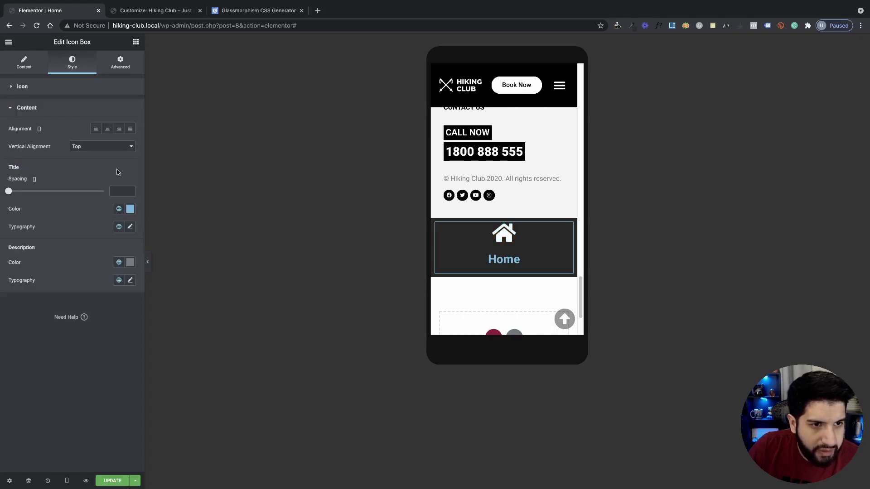
pyautogui.click(130, 209)
pyautogui.write('#fff')
pyautogui.click(90, 222)
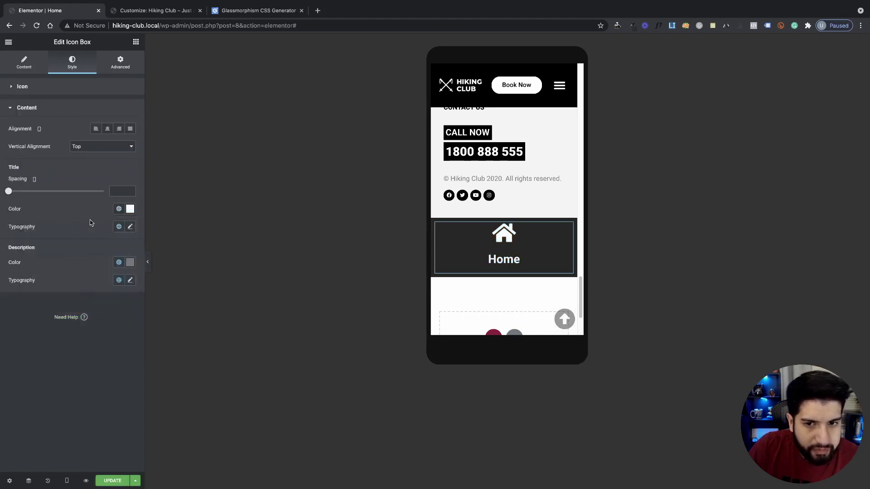
# Set the icon size to 20 and the icon spacing to -9
pyautogui.click(64, 87)
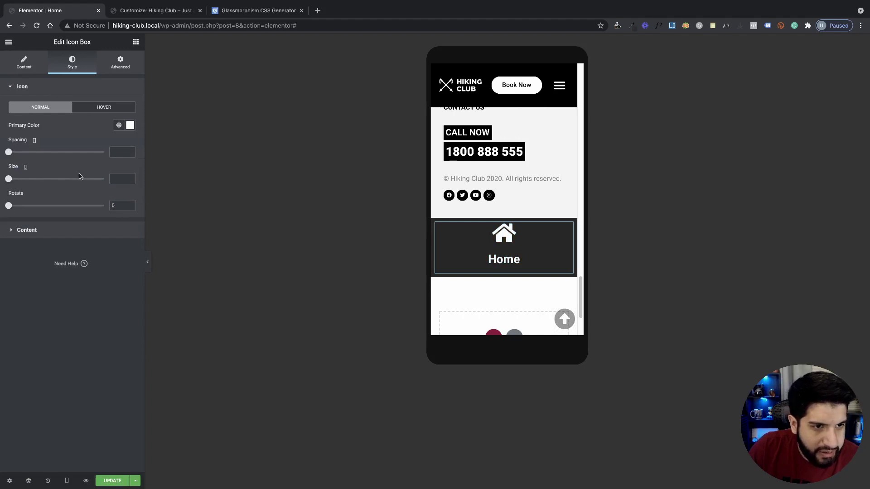
pyautogui.click(119, 178)
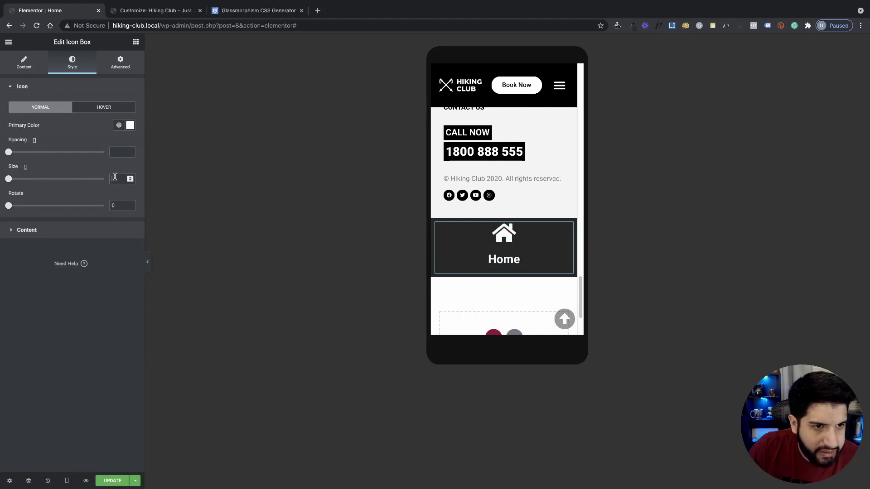
pyautogui.click(713, 26)
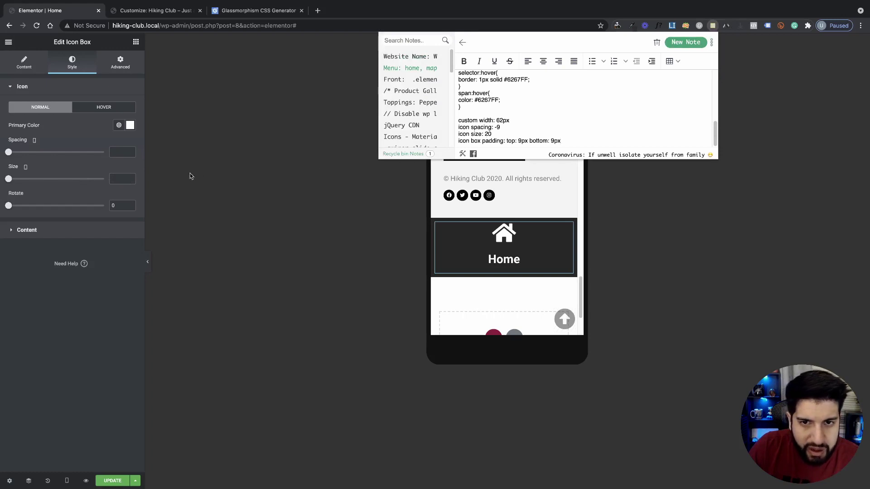
pyautogui.click(119, 178)
pyautogui.write('20')
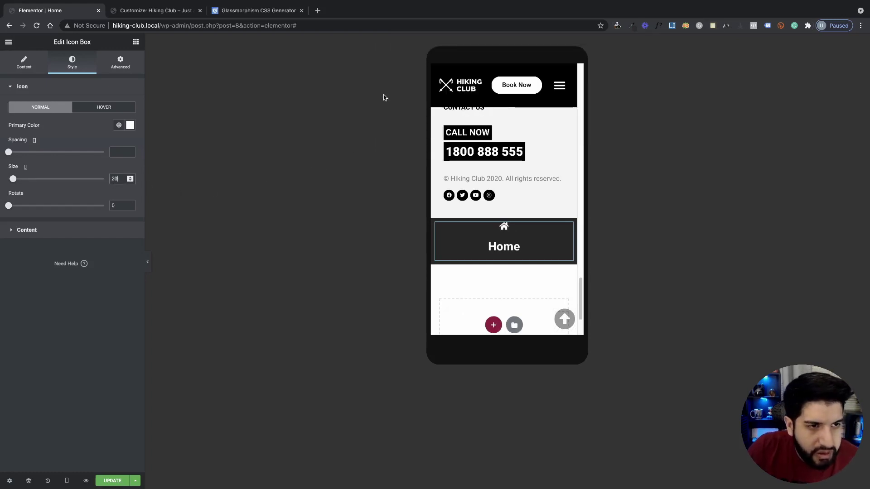
pyautogui.click(114, 152)
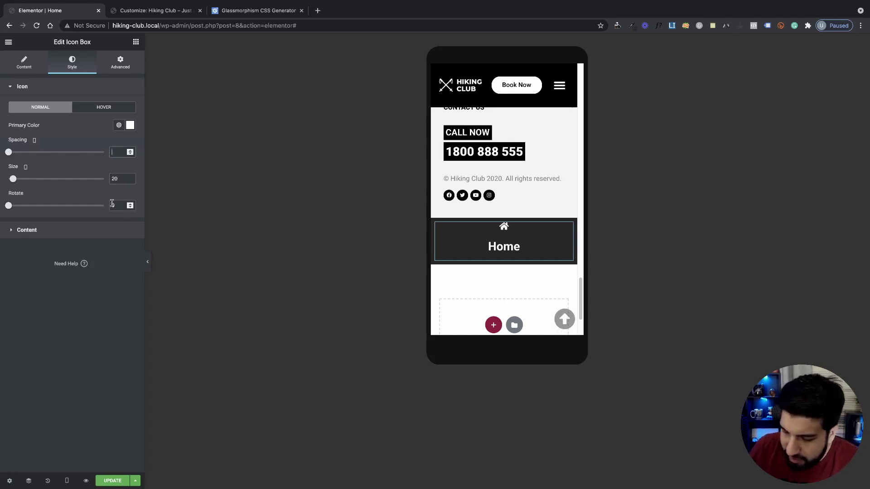
pyautogui.write('-9')
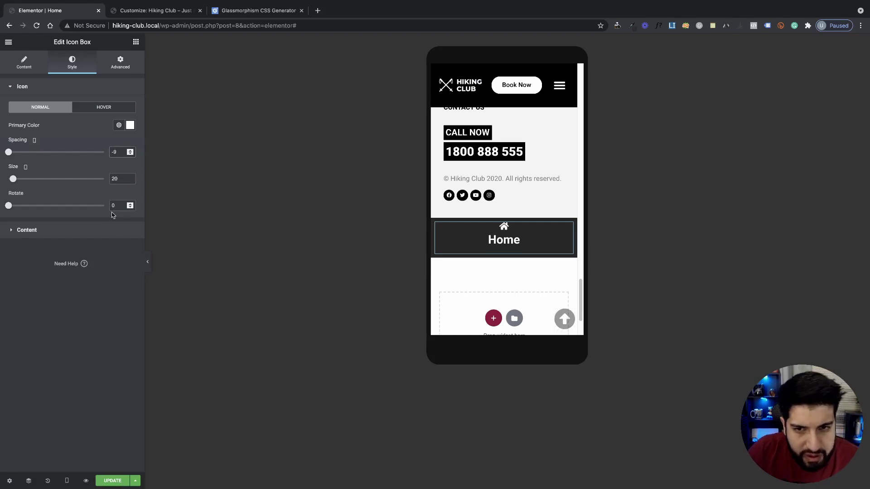
# Set the title typography to size 13, weight 300, uppercase
pyautogui.click(32, 230)
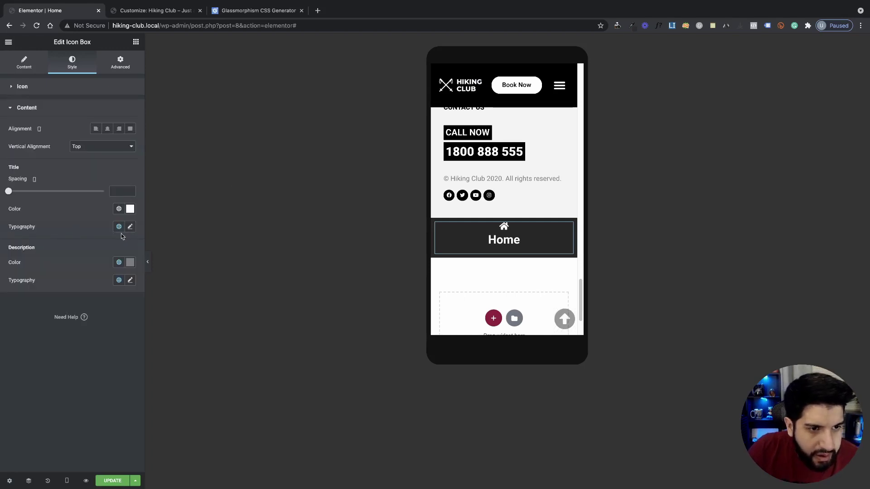
pyautogui.click(131, 227)
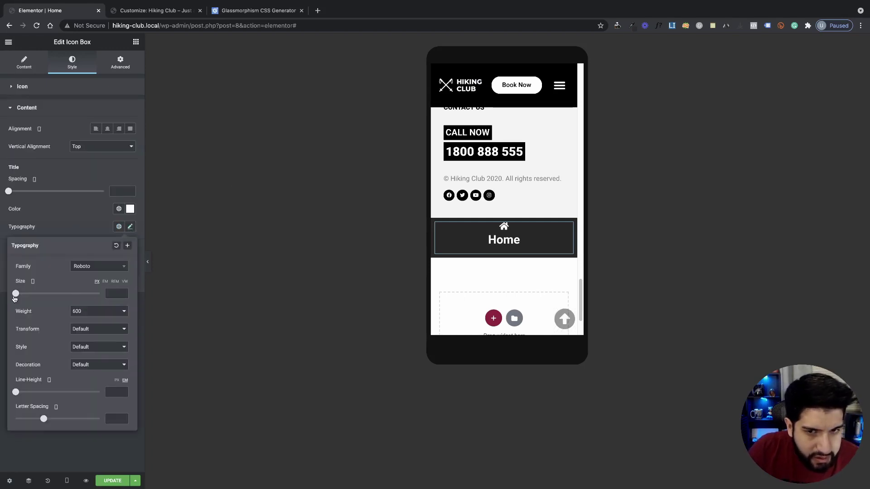
pyautogui.moveTo(15, 294); pyautogui.dragTo(20, 294)
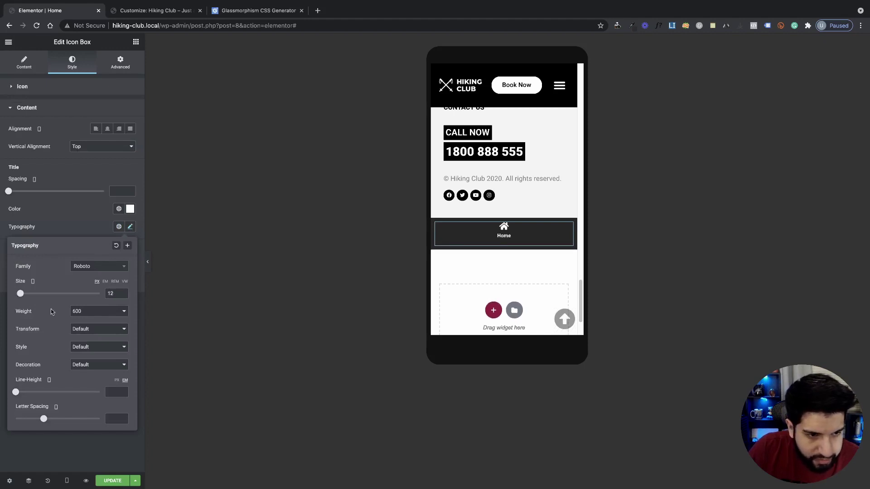
pyautogui.click(89, 311)
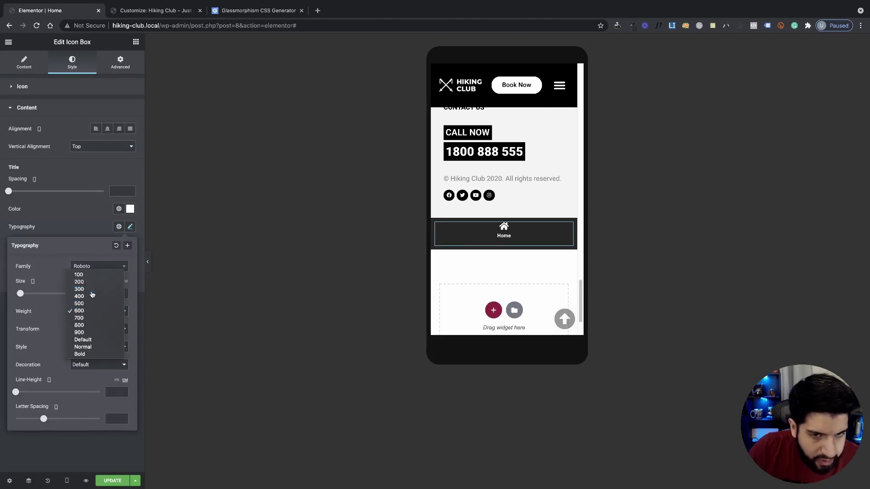
pyautogui.click(91, 293)
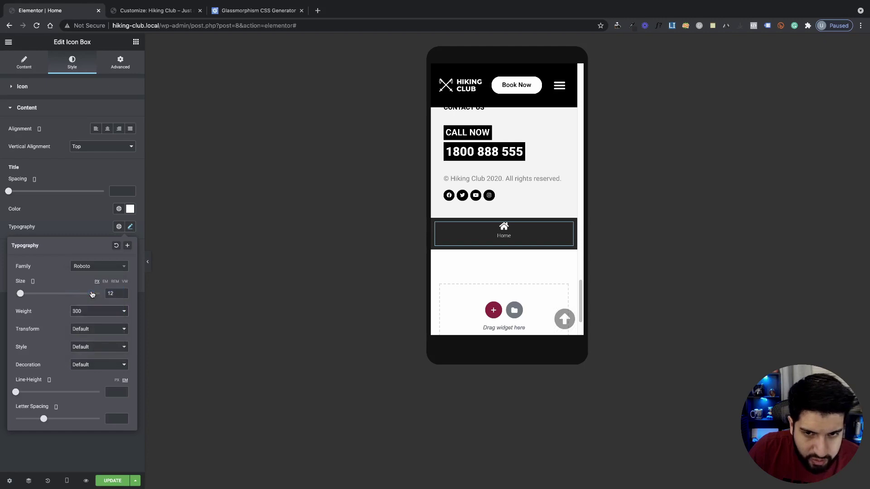
pyautogui.click(84, 329)
pyautogui.click(84, 335)
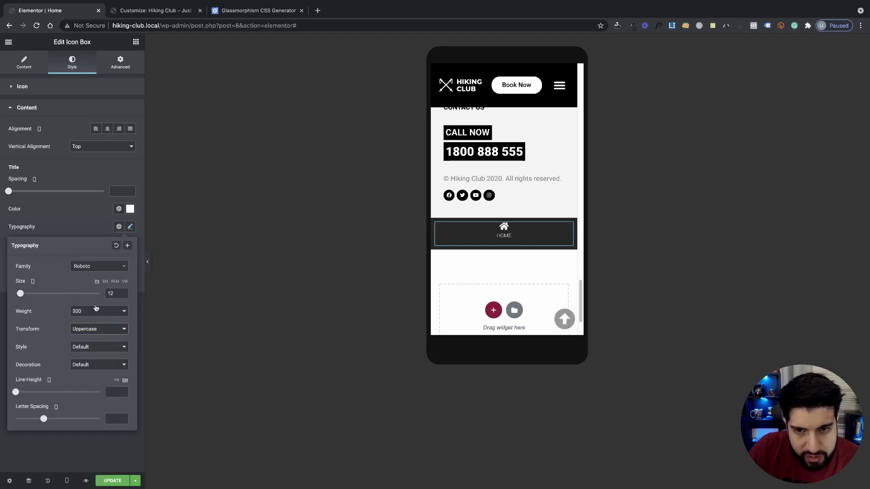
pyautogui.moveTo(19, 296); pyautogui.dragTo(20, 296)
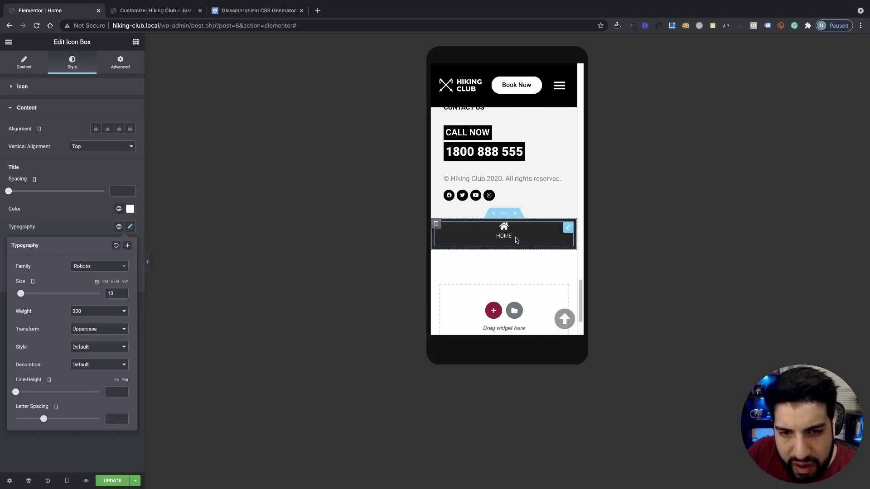
pyautogui.click(47, 219)
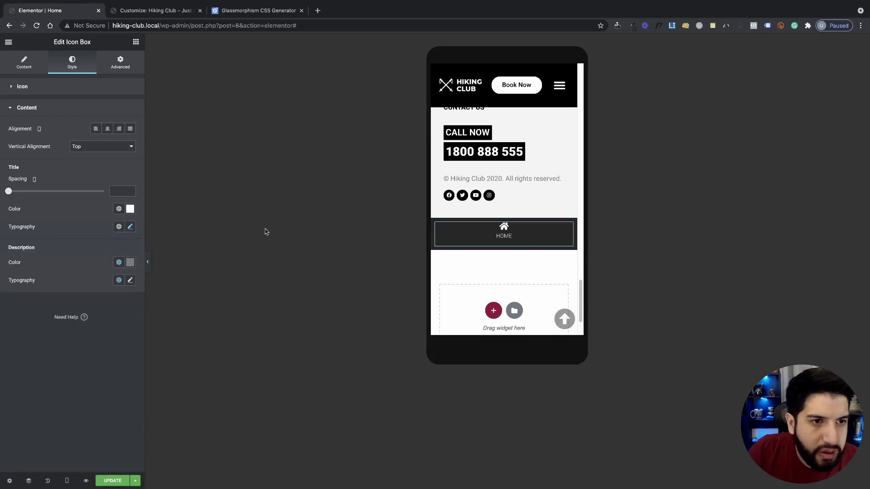
# Set the Home icon box padding to 9px top and bottom, 0px on the sides
pyautogui.click(119, 64)
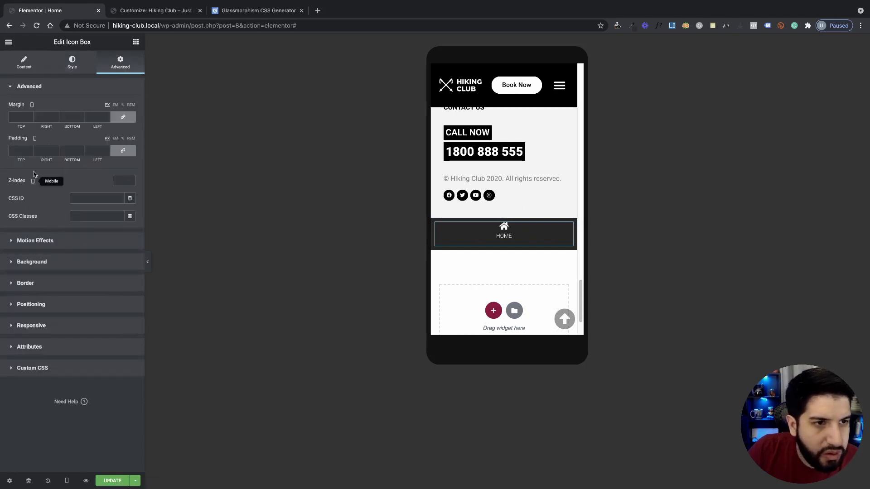
pyautogui.click(121, 154)
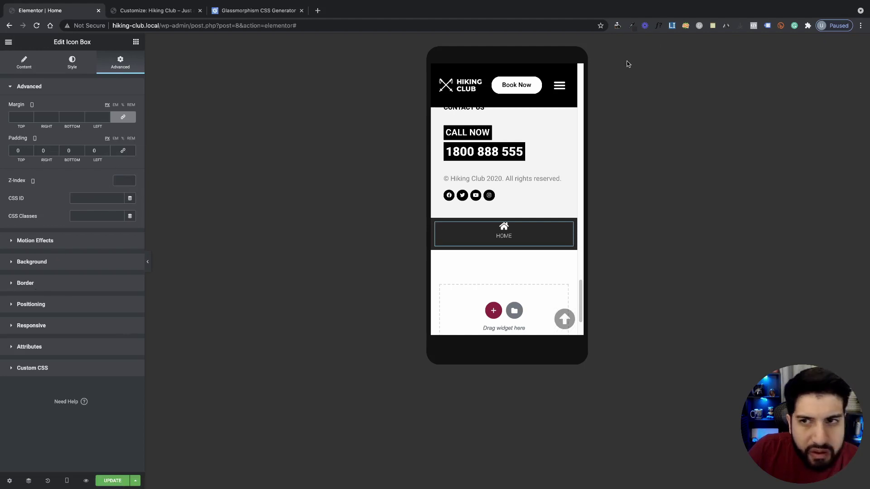
pyautogui.click(712, 26)
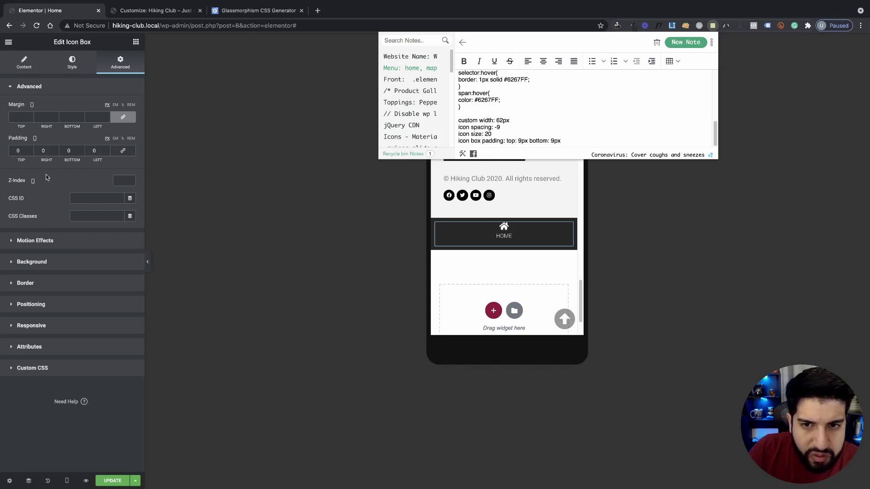
pyautogui.moveTo(21, 151); pyautogui.dragTo(3, 154)
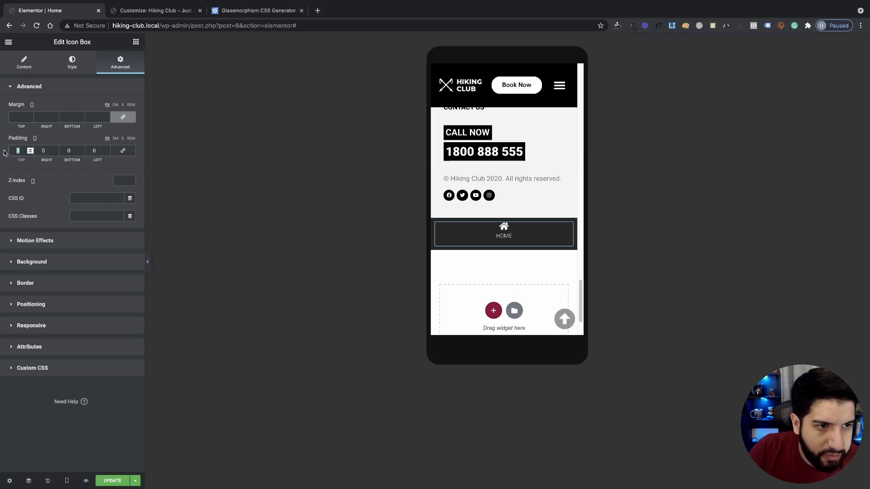
pyautogui.write('9')
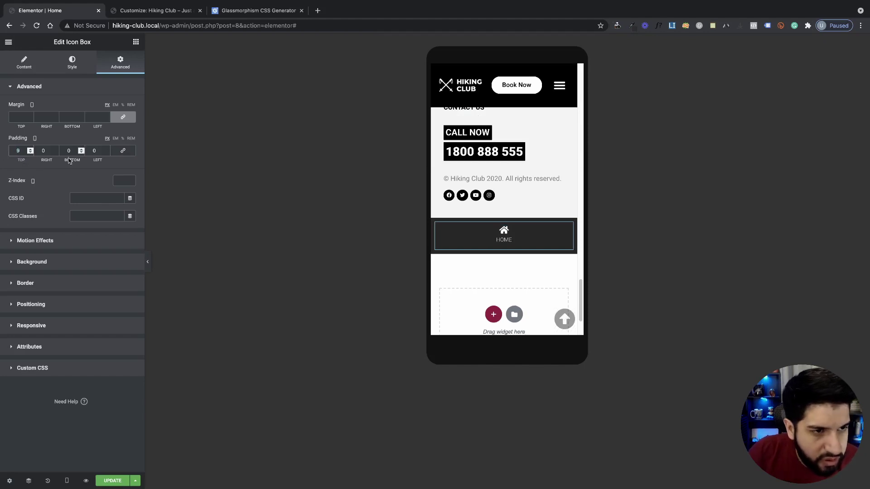
pyautogui.moveTo(69, 150); pyautogui.dragTo(51, 147)
pyautogui.write('9')
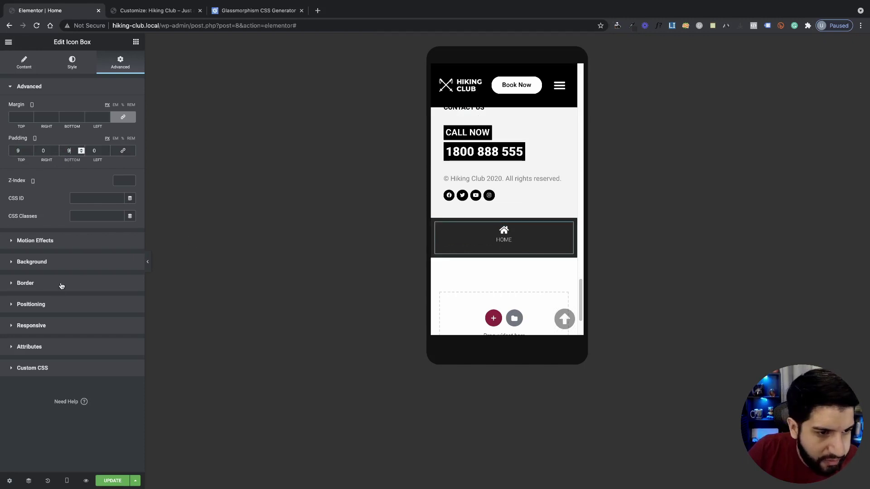
pyautogui.click(56, 307)
# Switch the Home icon box Width to Custom and enter 62px
pyautogui.click(87, 193)
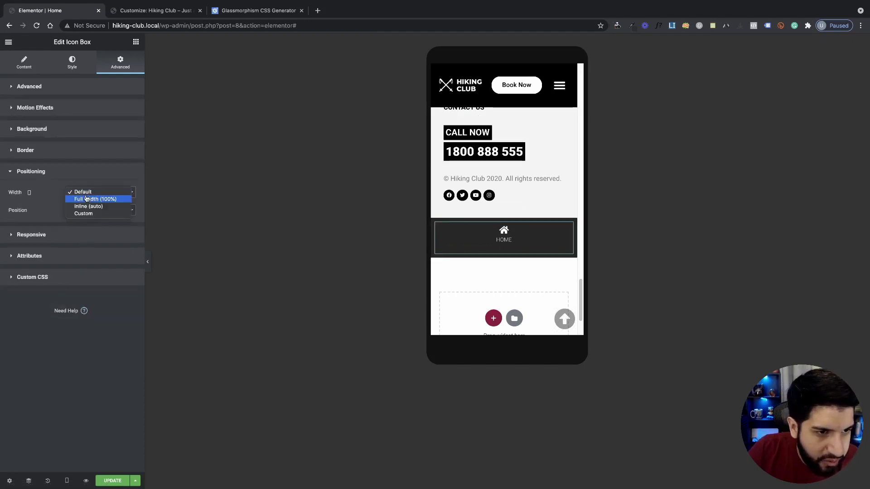
pyautogui.click(87, 214)
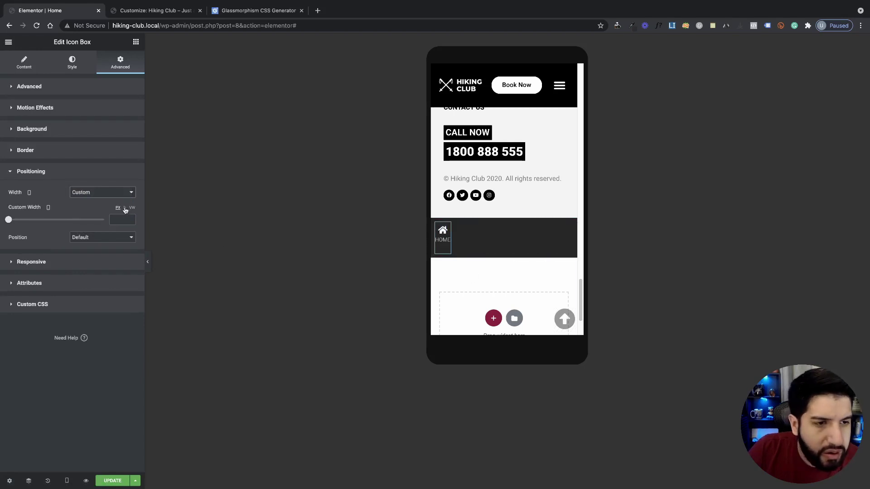
pyautogui.click(713, 25)
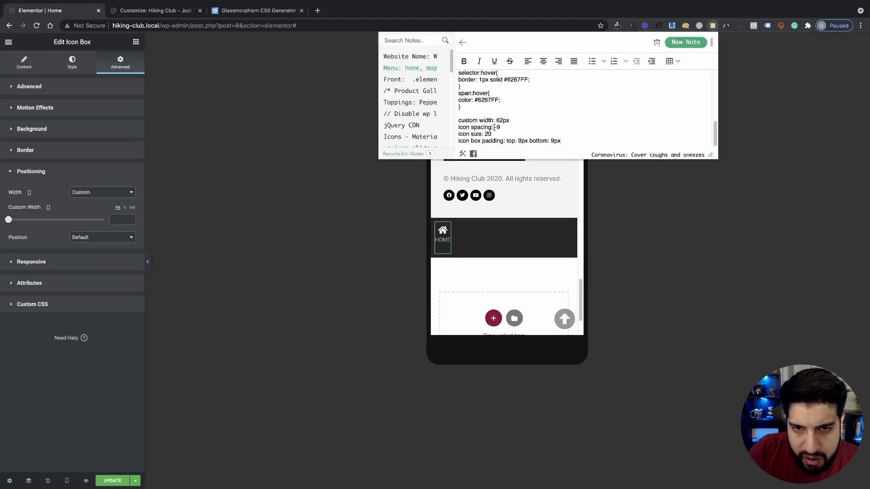
pyautogui.click(120, 221)
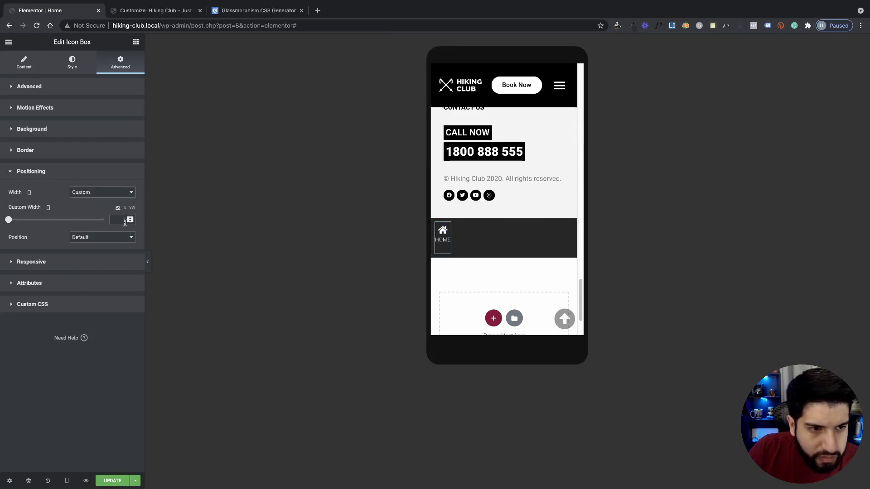
pyautogui.write('6')
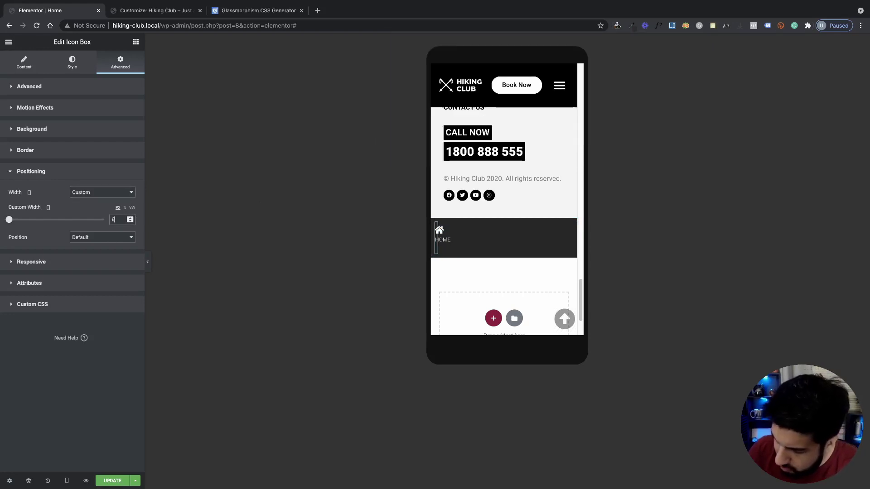
pyautogui.write('2')
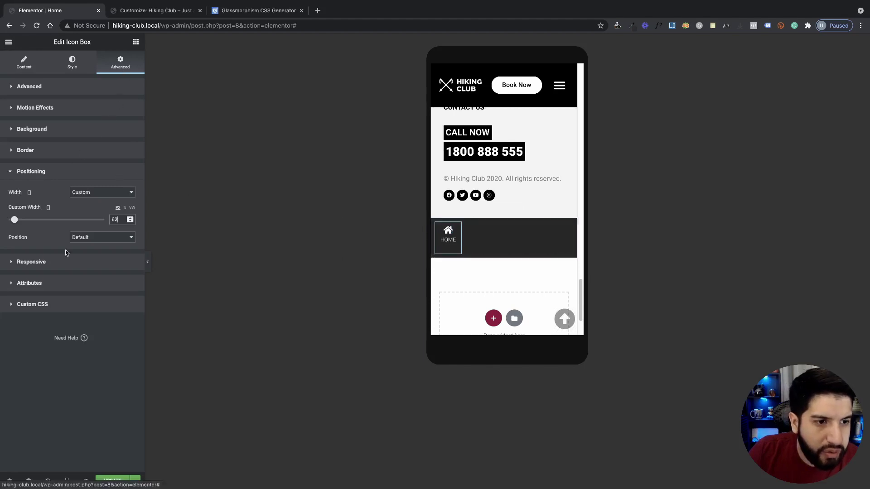
pyautogui.click(54, 305)
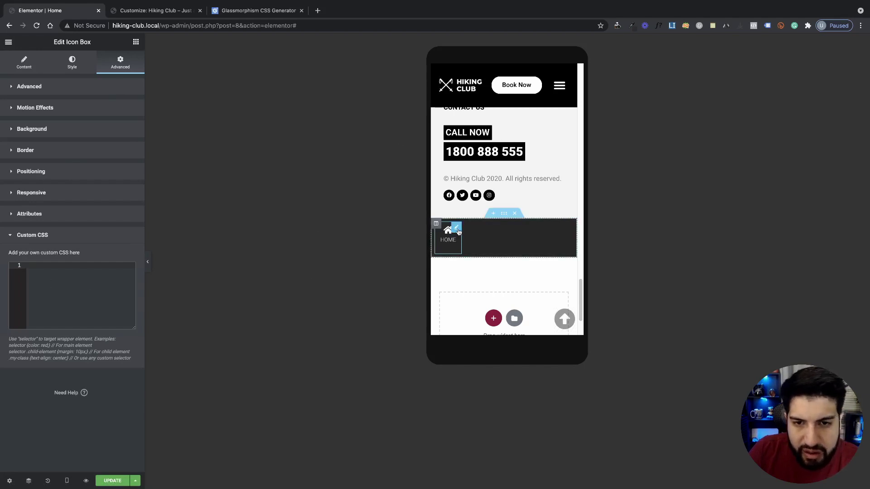
# Paste the glass-style icon box CSS from the notes into the Custom CSS editor
pyautogui.click(713, 26)
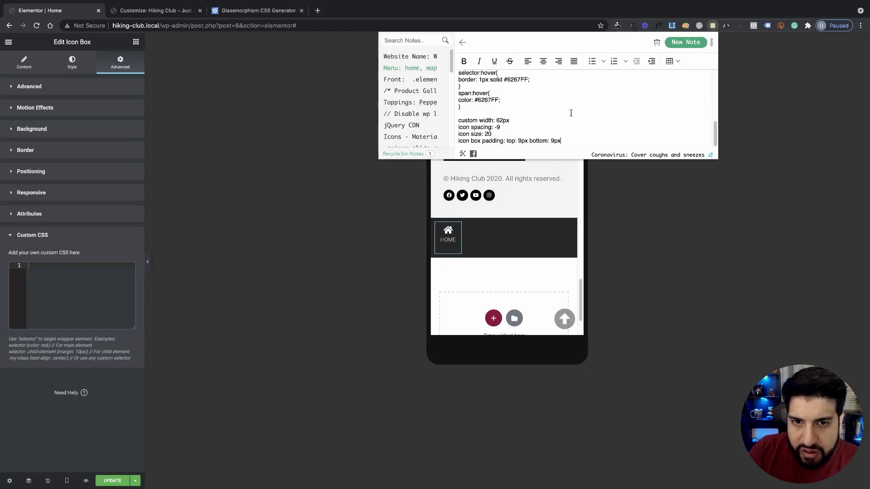
pyautogui.scroll(3, 506, 126)
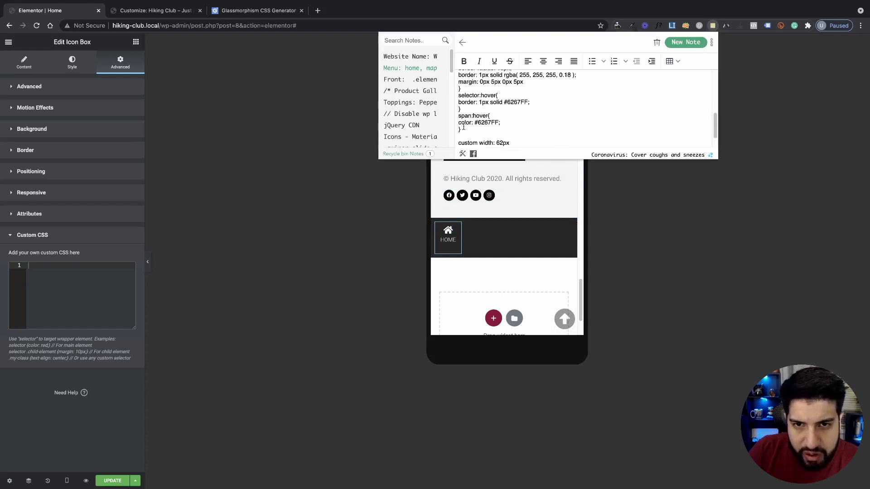
pyautogui.moveTo(461, 131); pyautogui.dragTo(455, 86)
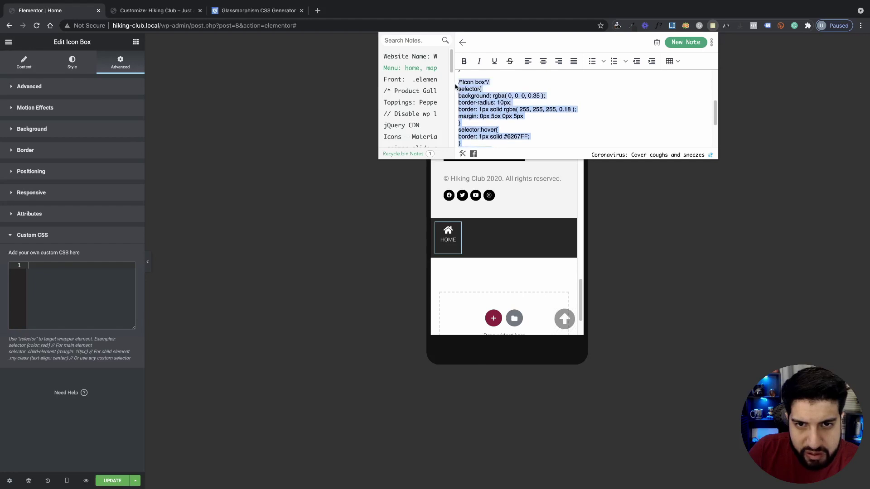
pyautogui.hotkey('ctrl', 'c')
pyautogui.click(54, 288)
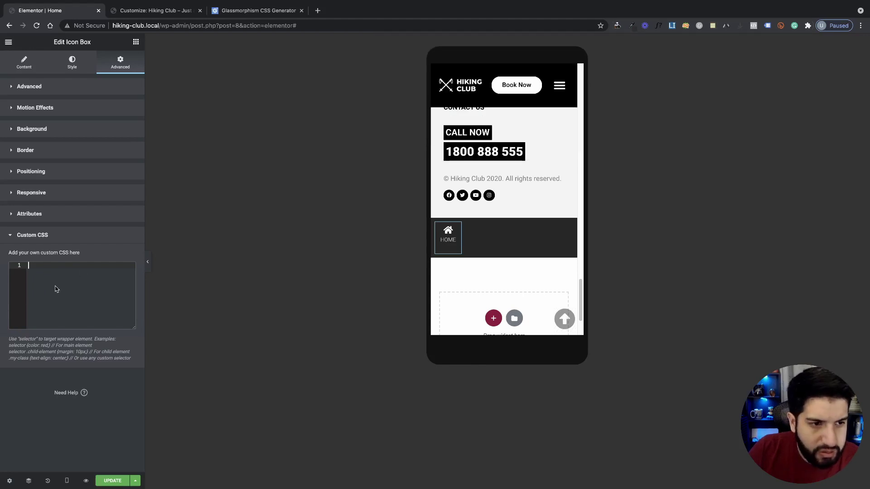
pyautogui.hotkey('ctrl', 'v')
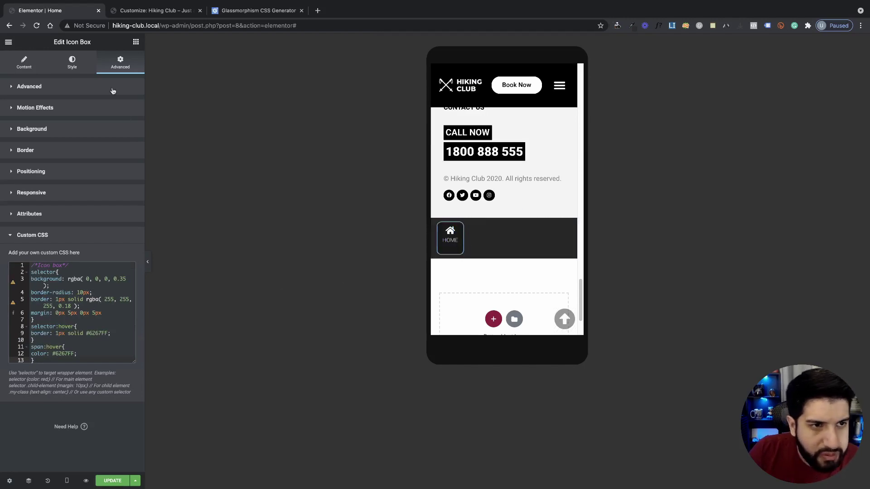
pyautogui.click(68, 86)
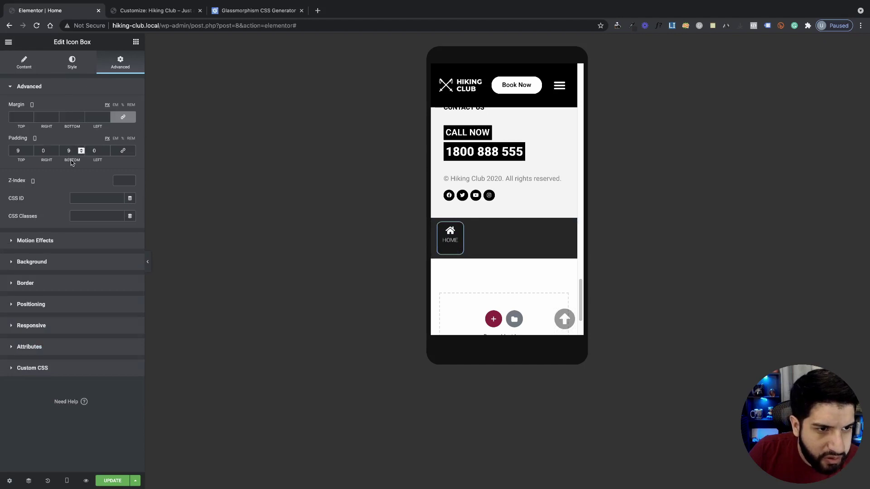
# Re-enter the icon box padding values (0 and bottom 9) and unlink the margin sides
pyautogui.write('0')
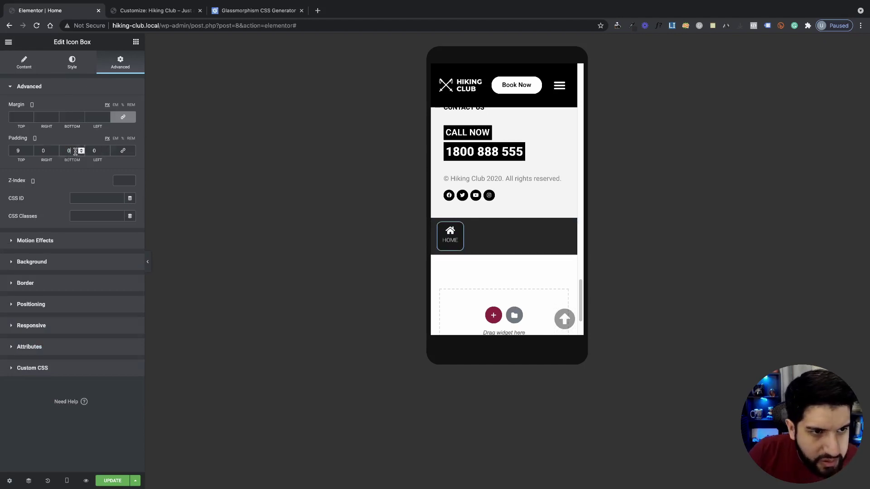
pyautogui.moveTo(75, 152); pyautogui.dragTo(63, 151)
pyautogui.write('9')
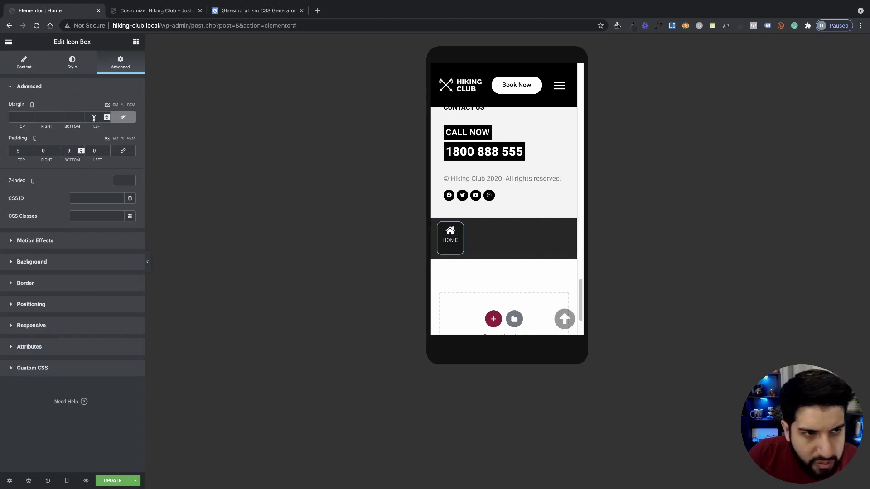
pyautogui.click(75, 64)
pyautogui.click(120, 66)
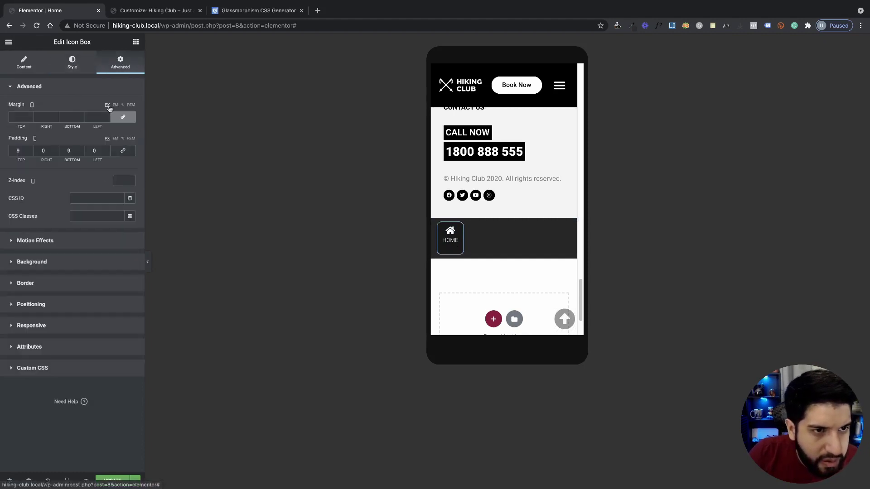
pyautogui.click(121, 117)
# Set the spacing below the icon box title to 0
pyautogui.click(69, 67)
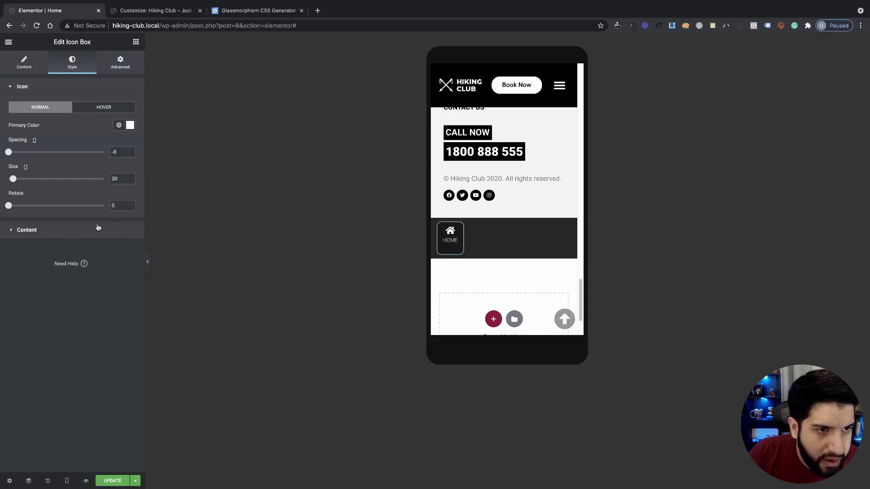
pyautogui.click(73, 231)
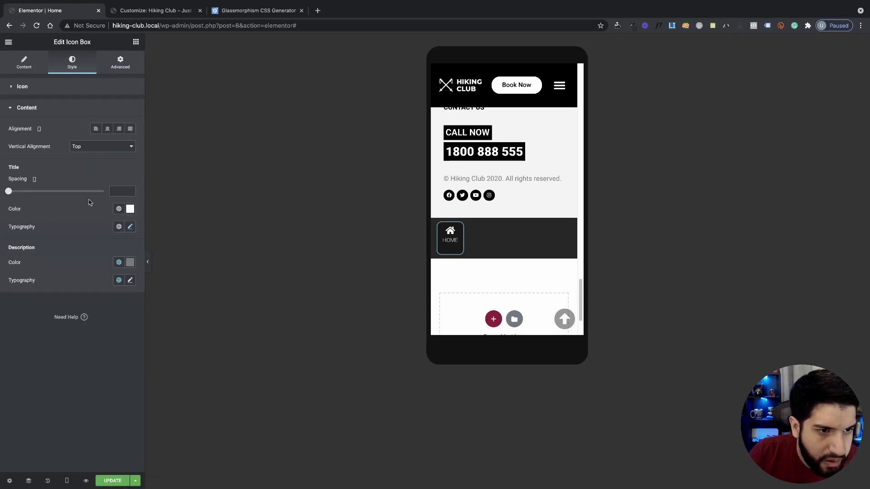
pyautogui.click(109, 190)
pyautogui.write('0')
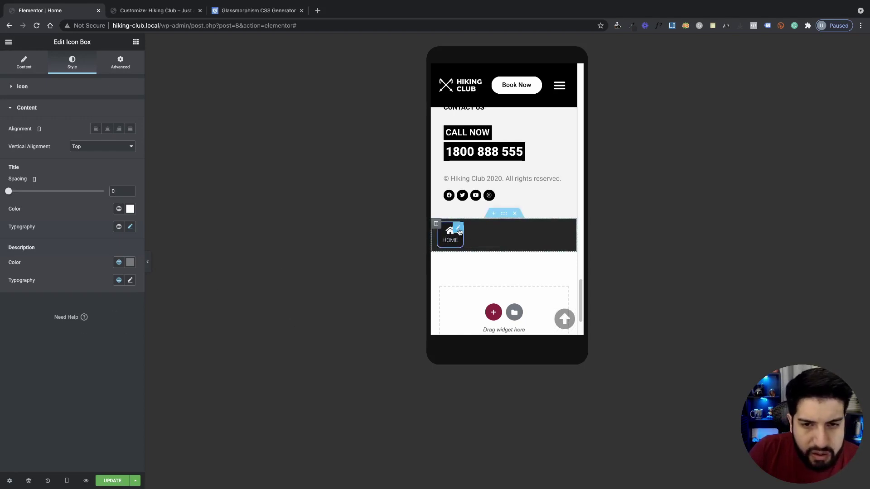
# Copy all the icon box's custom CSS and add the CSS class icon-box
pyautogui.click(116, 67)
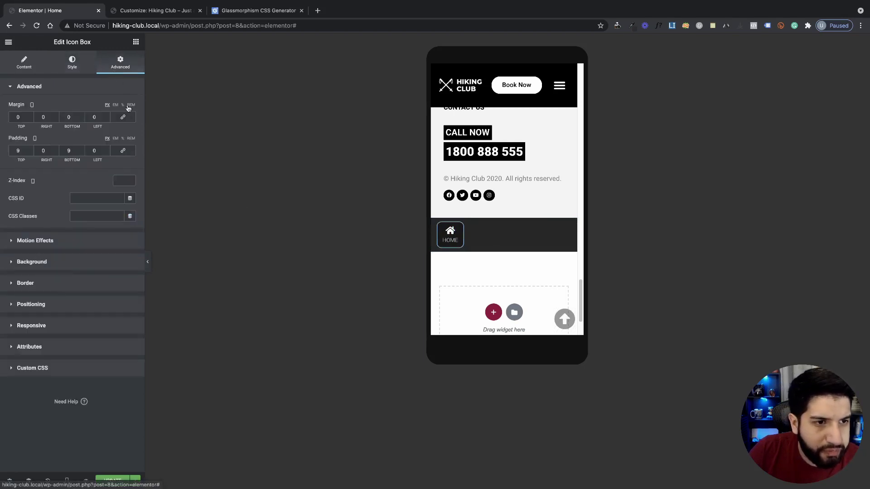
pyautogui.click(54, 370)
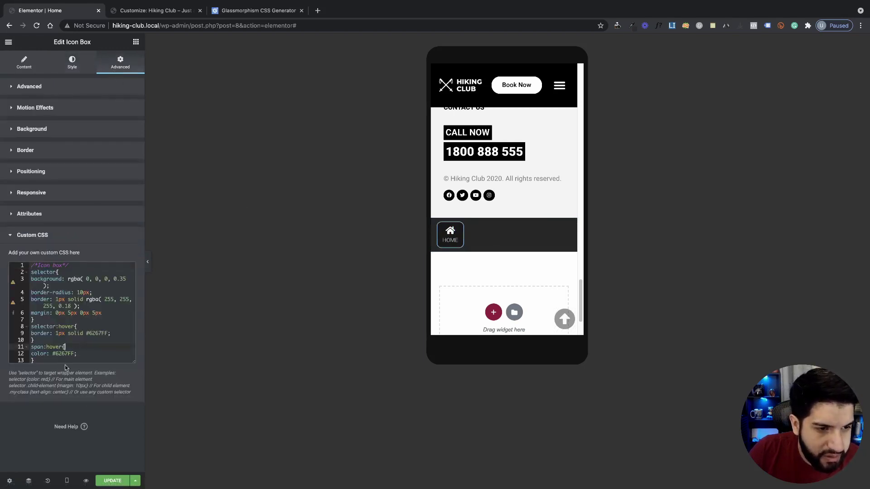
pyautogui.moveTo(35, 361); pyautogui.dragTo(17, 264)
pyautogui.press('super+c')
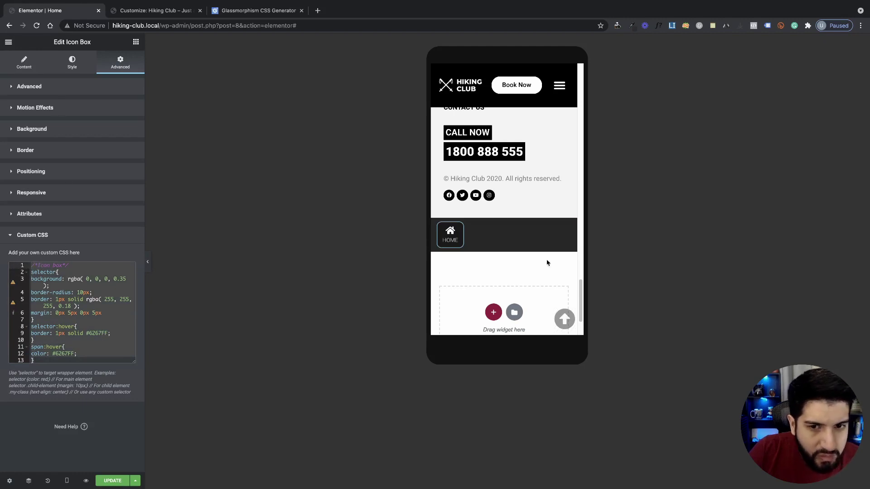
pyautogui.click(82, 90)
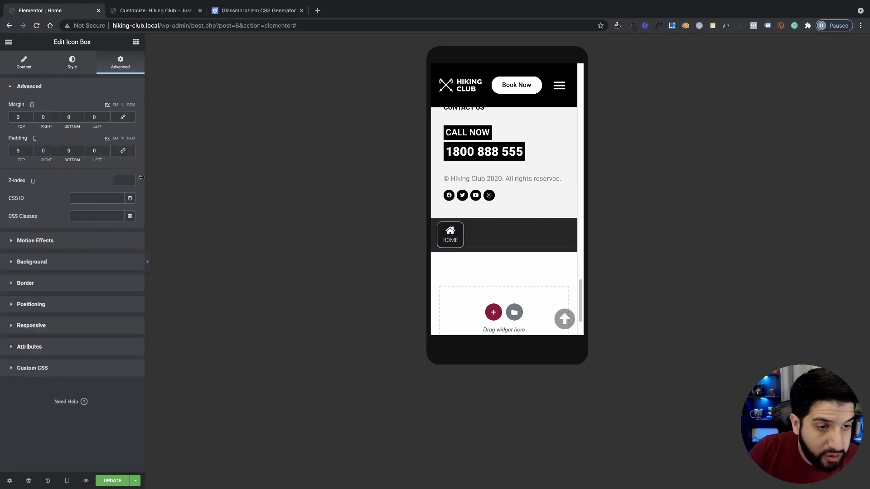
pyautogui.click(73, 217)
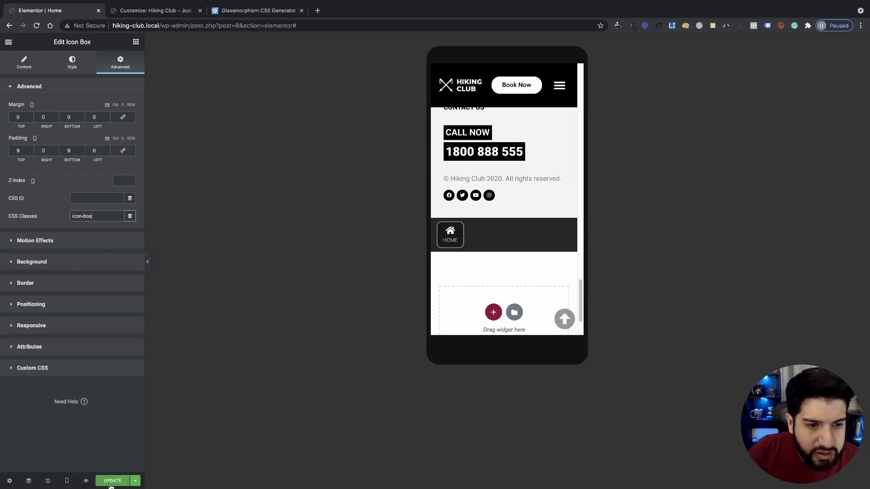
# Start an icon-box{ rule after the app-menu rule and paste the copied CSS inside
pyautogui.click(146, 12)
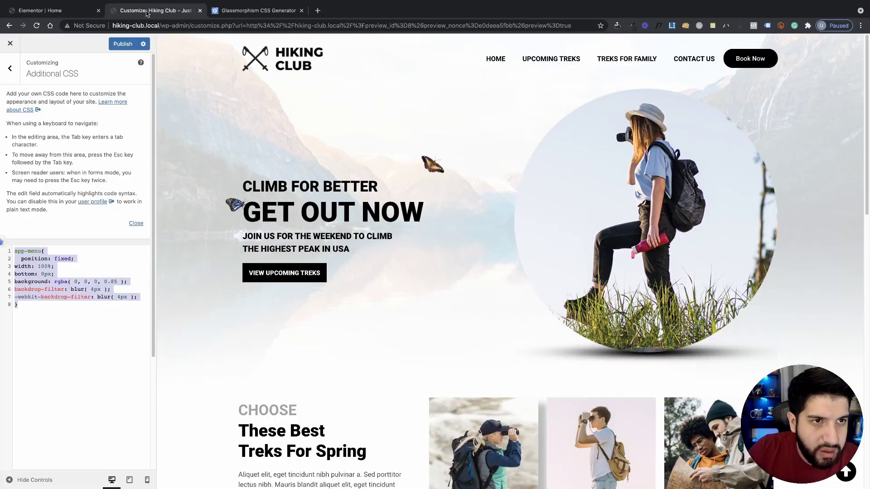
pyautogui.click(62, 314)
pyautogui.press('Return')
pyautogui.press('Return')
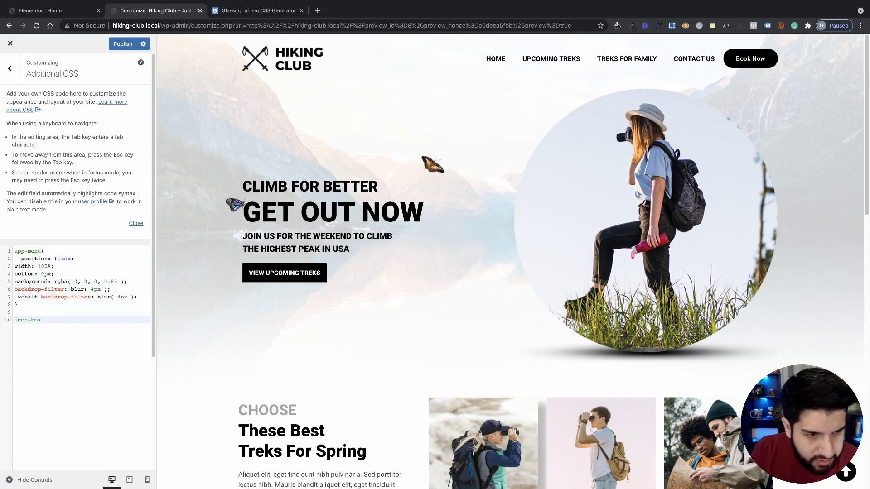
pyautogui.write('icon-box{')
pyautogui.press('Return')
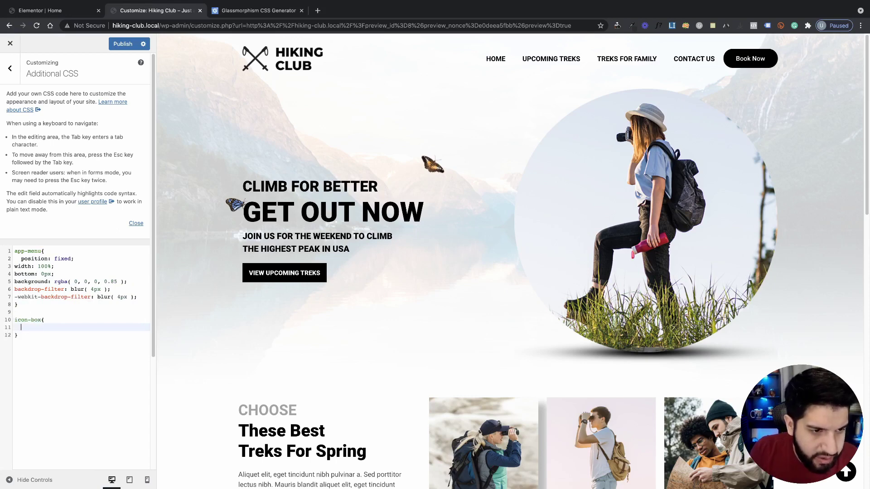
pyautogui.press('super+v')
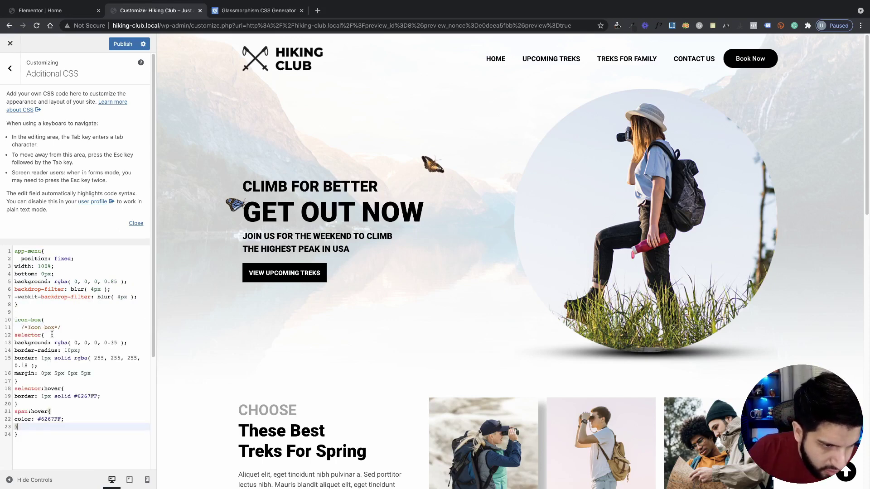
# Delete the pasted comment, selector line, extra brace and empty line from the icon-box rule
pyautogui.moveTo(51, 335); pyautogui.dragTo(14, 326)
pyautogui.press('BackSpace')
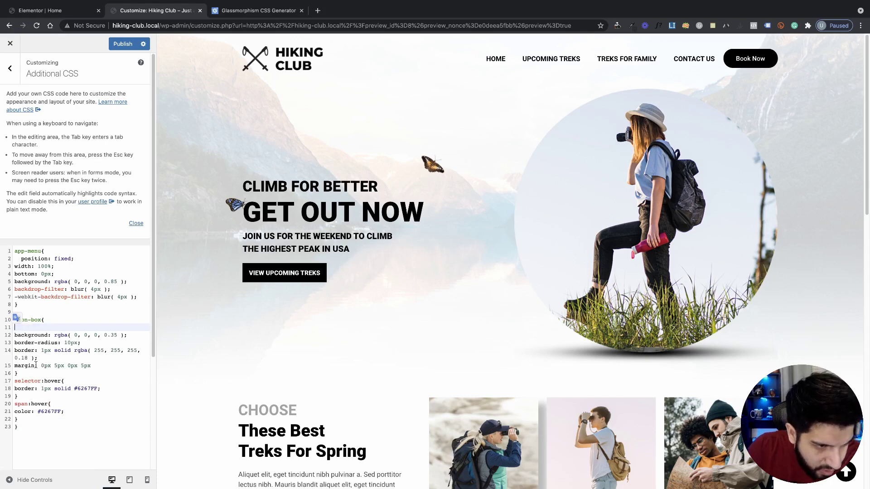
pyautogui.click(3, 420)
pyautogui.press('BackSpace')
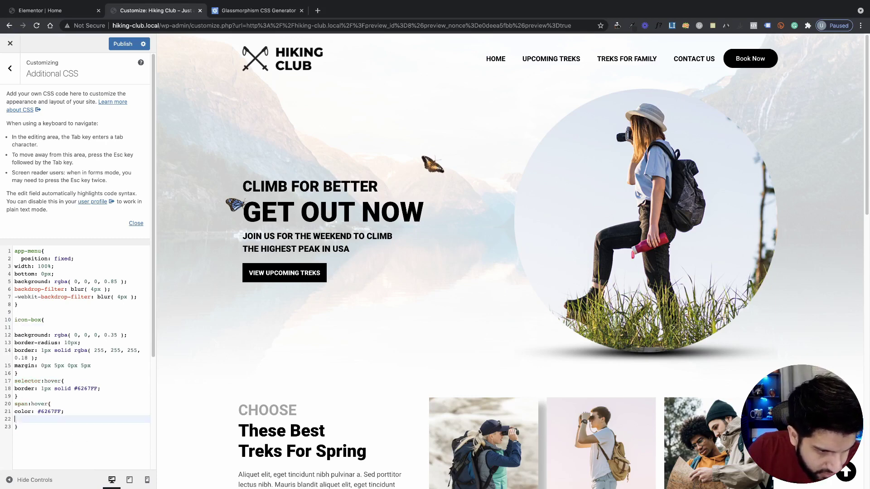
pyautogui.click(21, 328)
pyautogui.press('BackSpace')
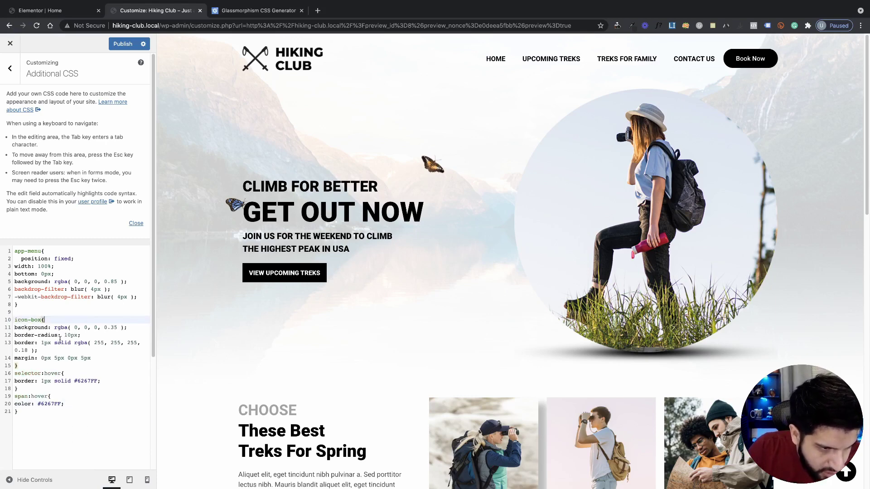
pyautogui.moveTo(22, 413); pyautogui.dragTo(1, 314)
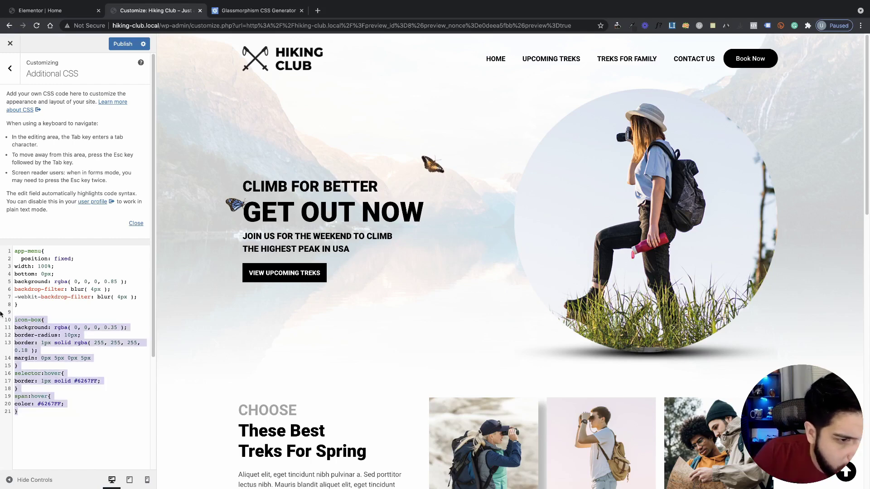
pyautogui.moveTo(65, 305); pyautogui.dragTo(1, 237)
pyautogui.press('super+a')
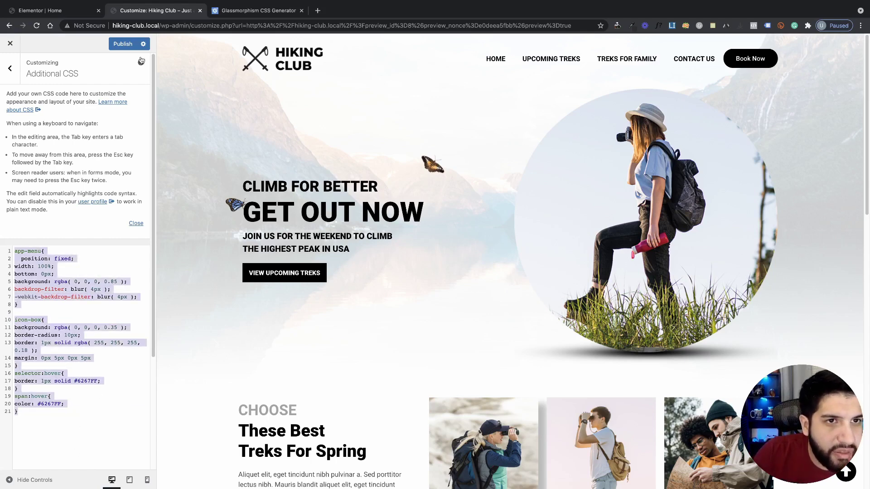
pyautogui.click(84, 13)
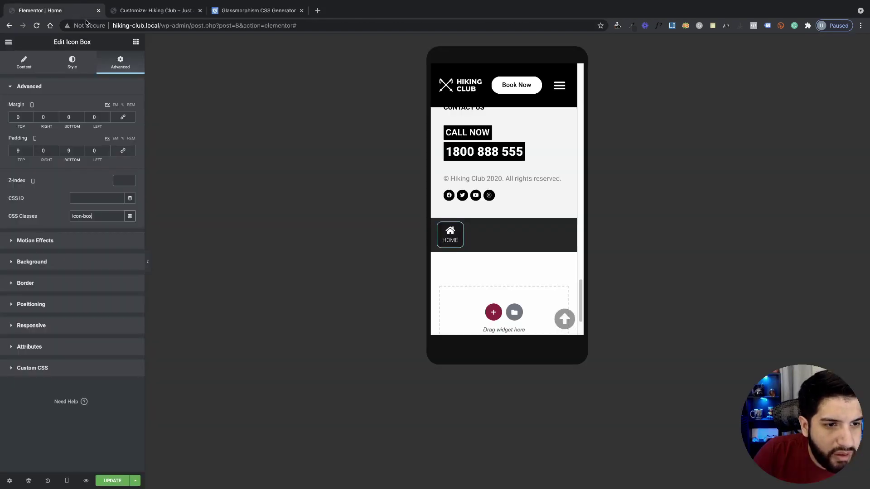
pyautogui.click(159, 12)
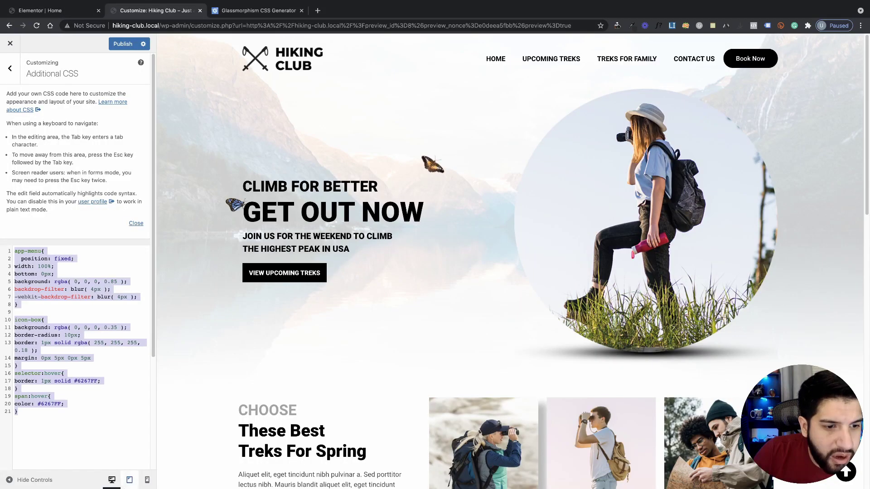
pyautogui.click(75, 12)
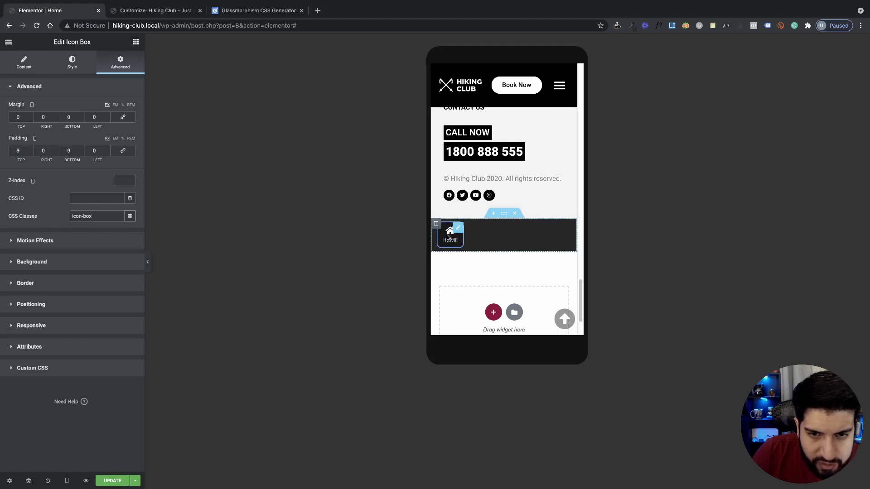
# Copy the #6267FF hover colour value from the icon box's custom CSS
pyautogui.click(74, 66)
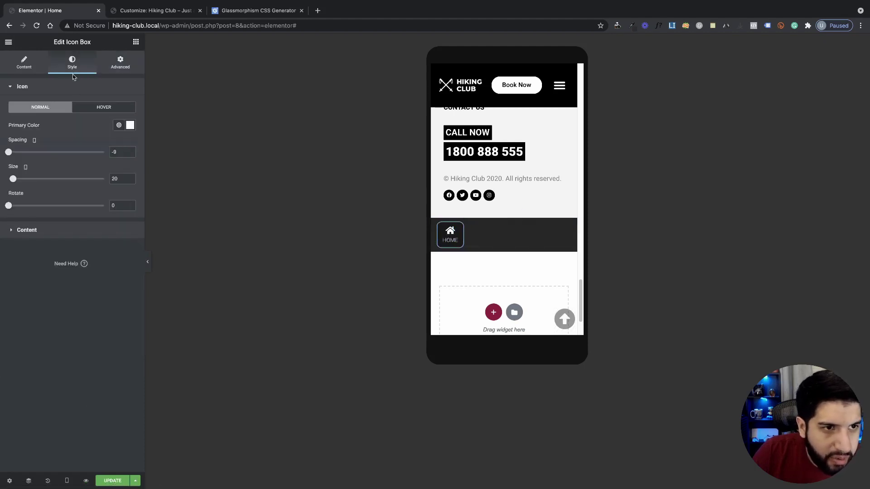
pyautogui.click(130, 126)
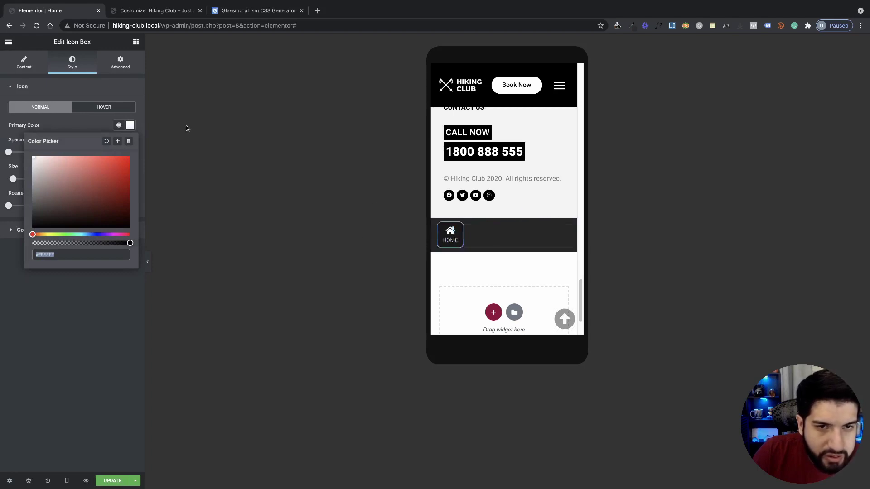
pyautogui.click(130, 66)
pyautogui.click(67, 367)
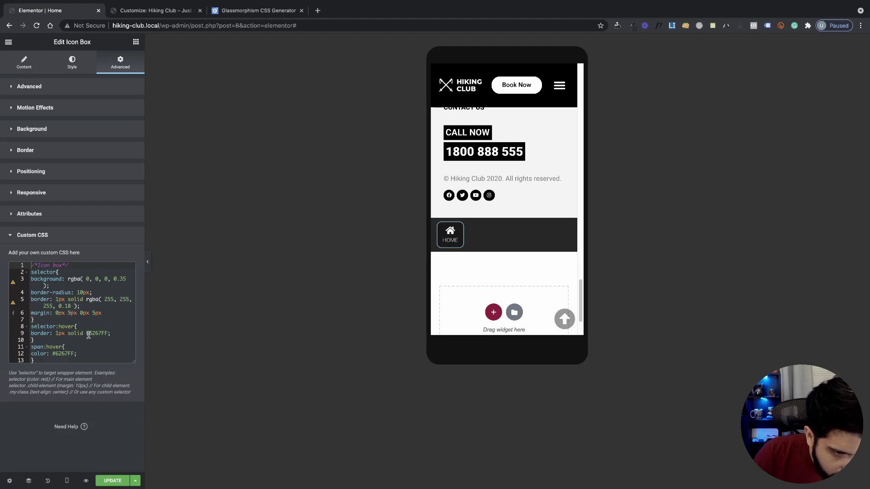
pyautogui.moveTo(87, 335); pyautogui.dragTo(103, 335)
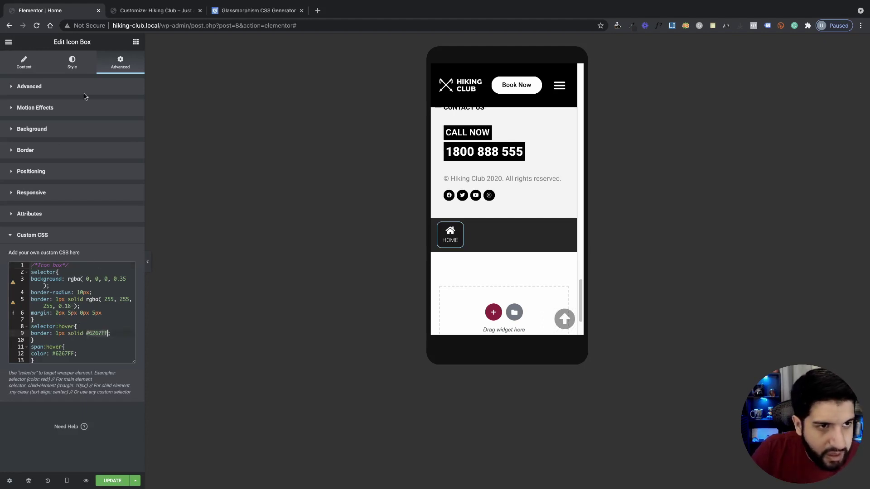
pyautogui.click(78, 68)
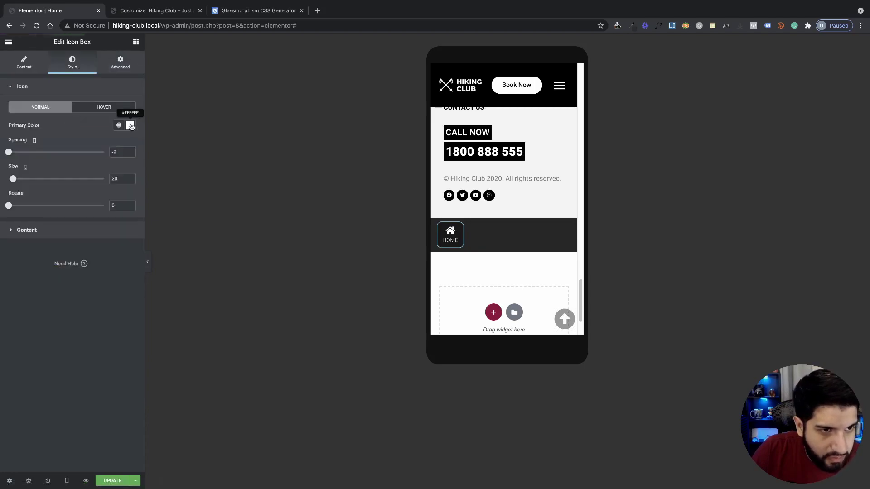
pyautogui.hotkey('ctrl', 'Tab')
pyautogui.click(443, 159)
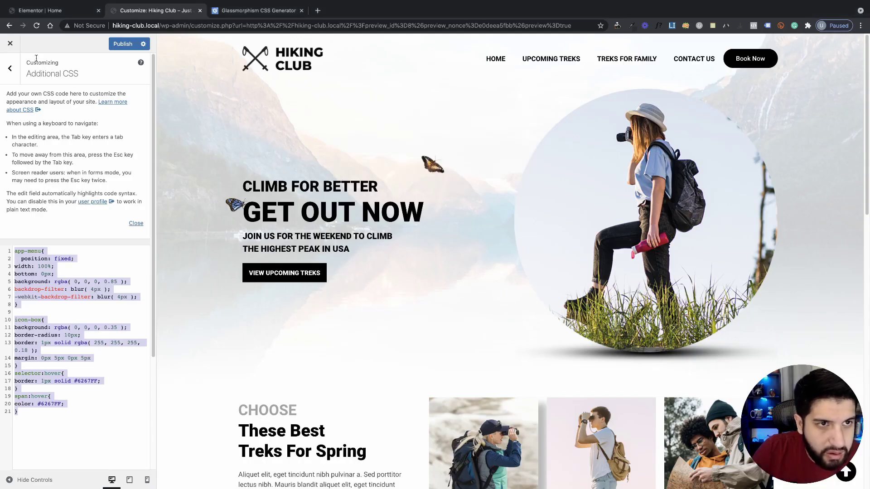
pyautogui.click(39, 11)
# Set the Home icon's Primary Color to #6267FF for both Normal and Hover states
pyautogui.click(130, 126)
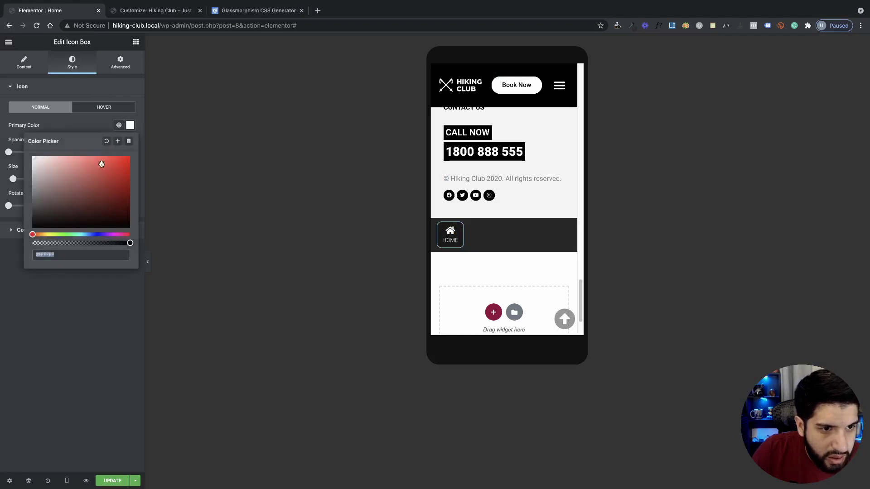
pyautogui.hotkey('ctrl', 'v')
pyautogui.click(295, 312)
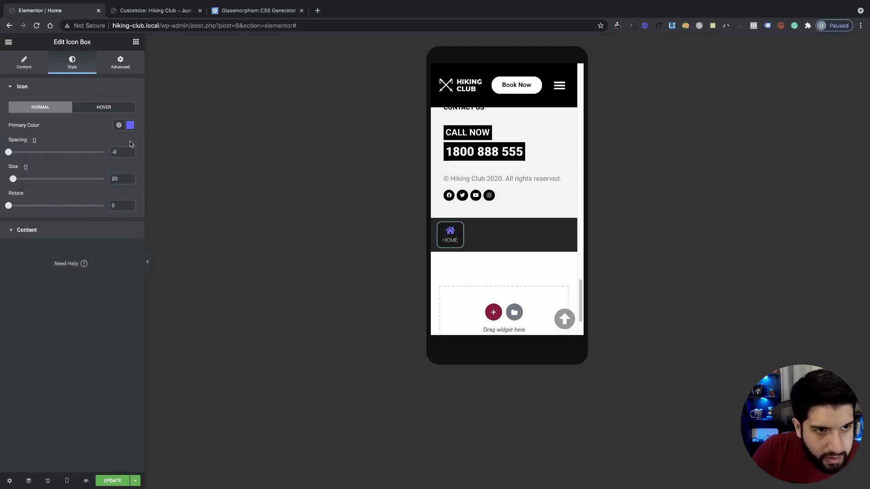
pyautogui.click(92, 108)
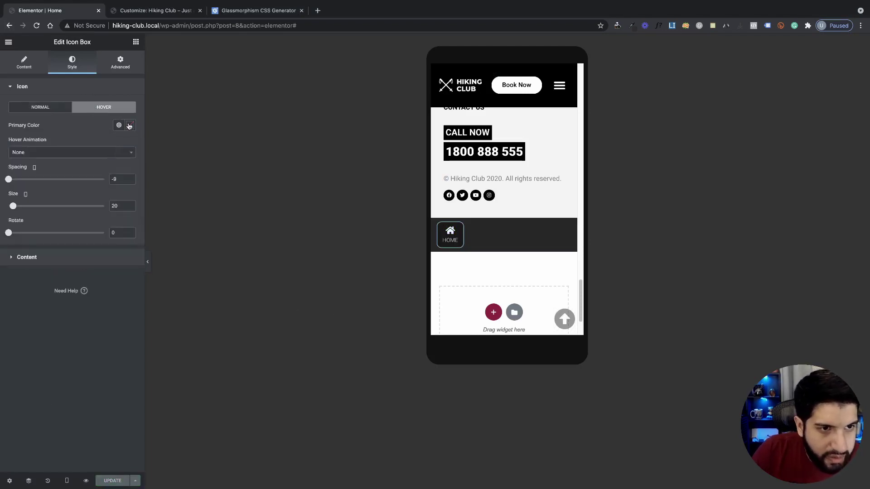
pyautogui.click(130, 126)
pyautogui.hotkey('ctrl', 'v')
pyautogui.click(80, 356)
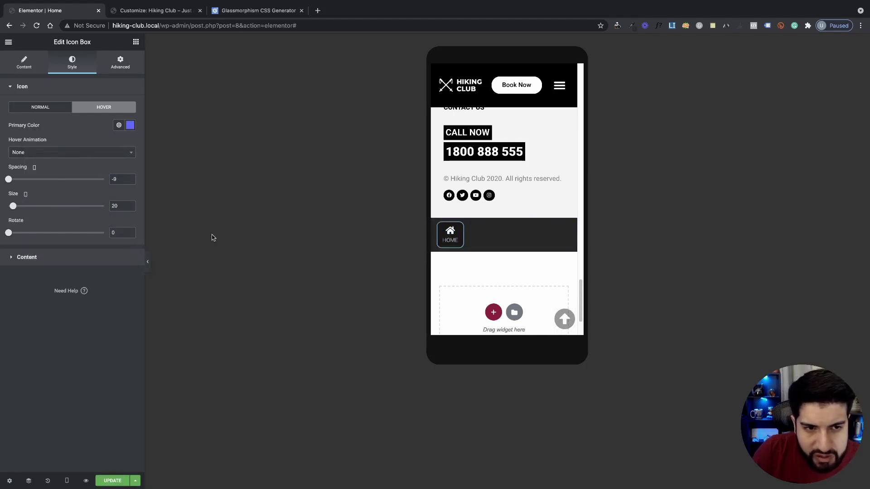
pyautogui.click(147, 262)
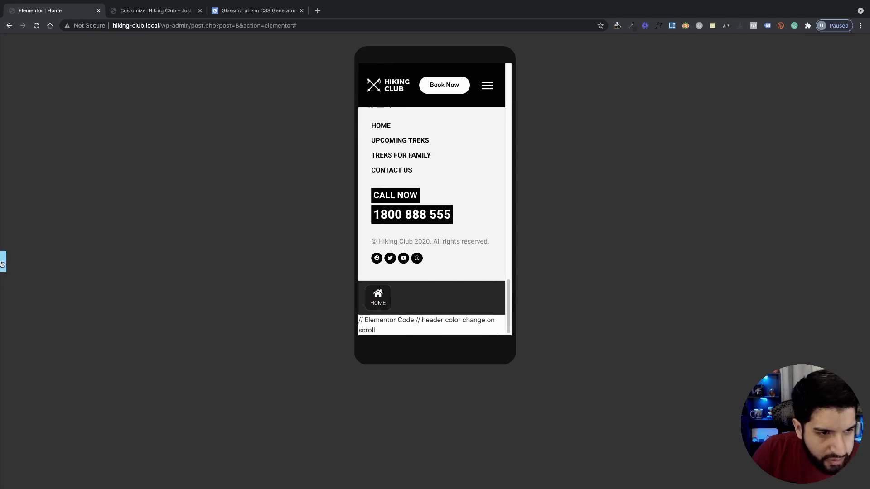
# Set the HOME icon box's column padding to 10px top and 10px bottom
pyautogui.click(3, 263)
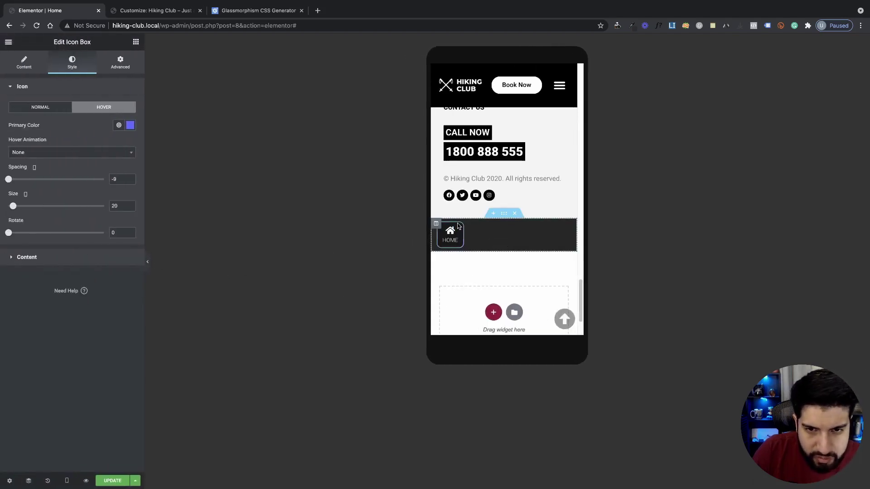
pyautogui.click(435, 224)
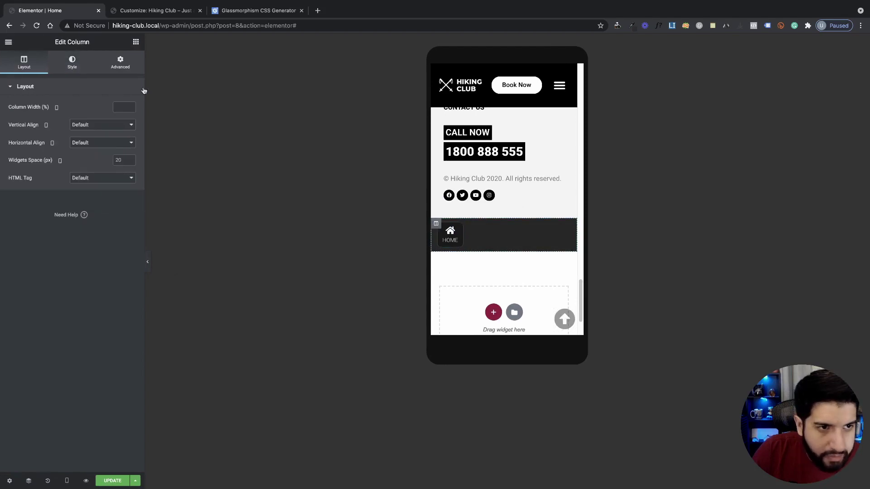
pyautogui.click(120, 63)
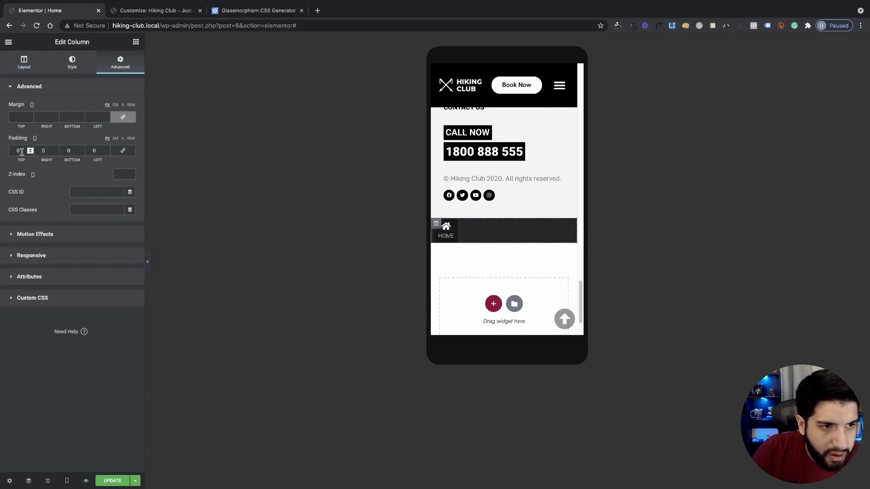
pyautogui.moveTo(20, 151); pyautogui.dragTo(1, 153)
pyautogui.write('10')
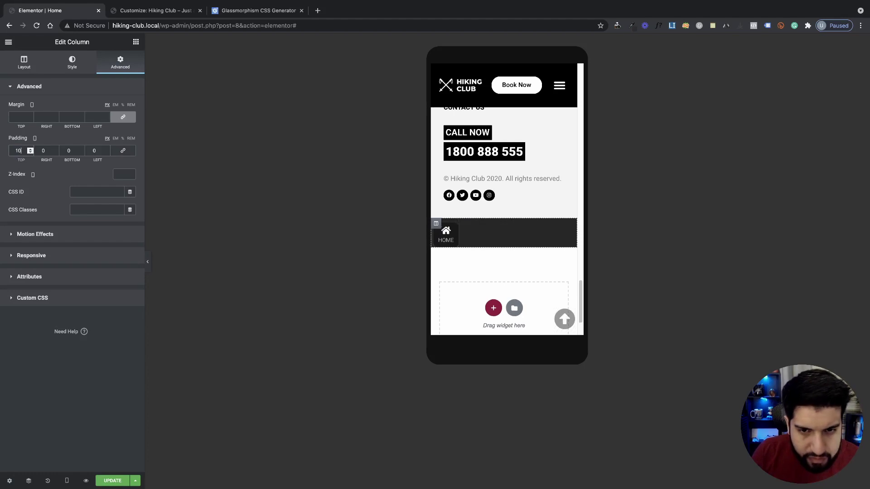
pyautogui.press('Tab')
pyautogui.press('Tab')
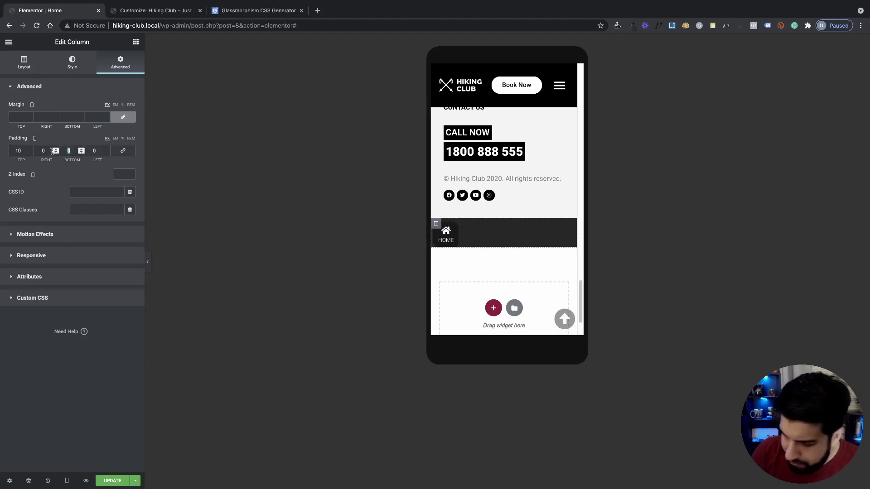
pyautogui.write('10')
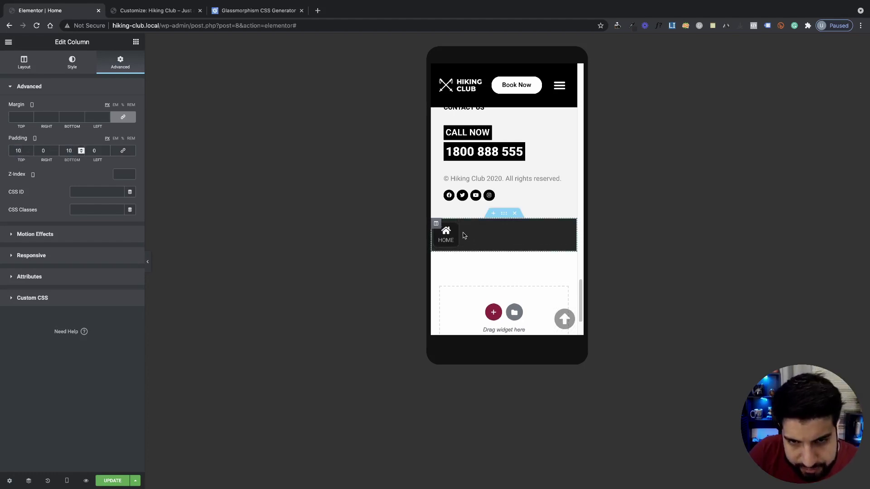
pyautogui.click(148, 262)
pyautogui.click(3, 262)
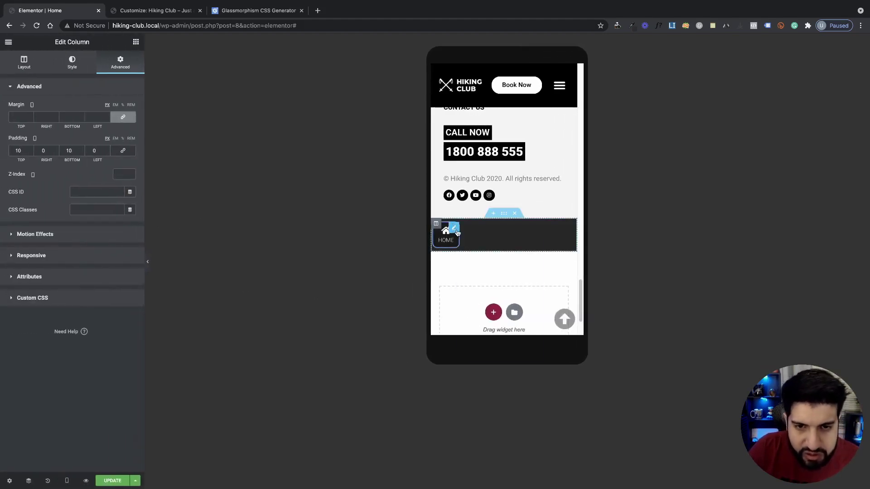
# Duplicate the HOME icon box three times to get four side-by-side tiles
pyautogui.rightClick(457, 232)
pyautogui.click(477, 254)
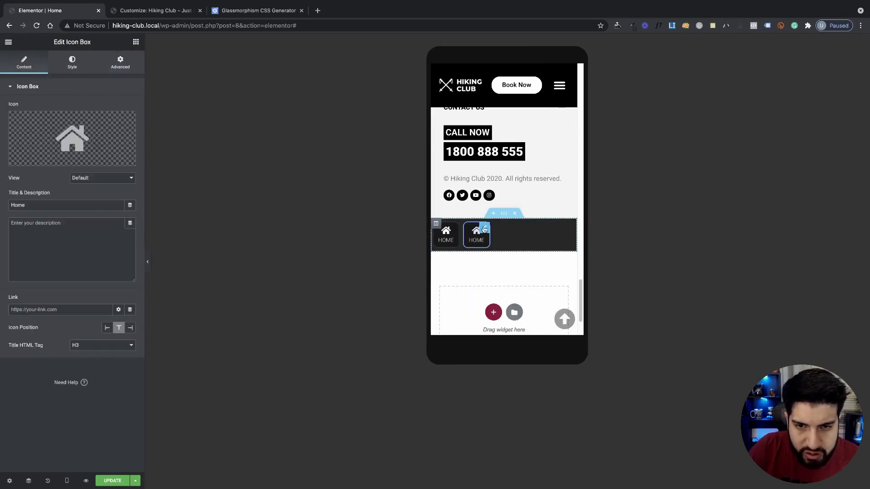
pyautogui.rightClick(485, 228)
pyautogui.click(502, 252)
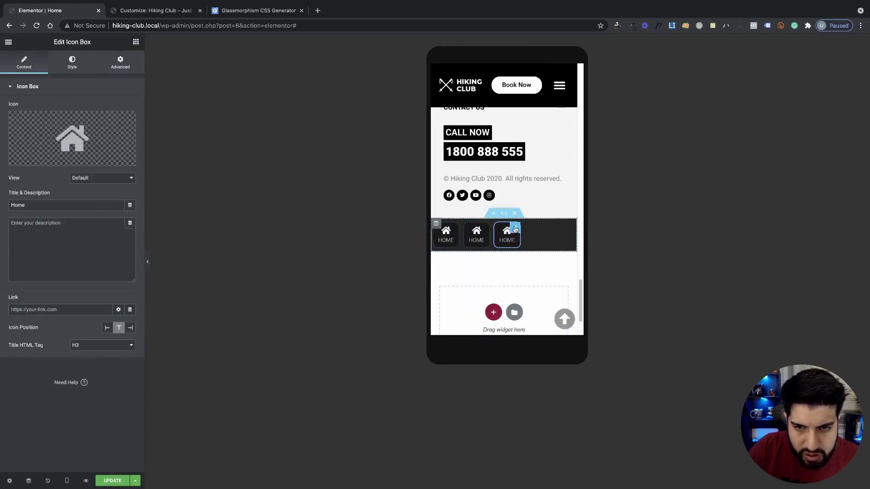
pyautogui.rightClick(520, 231)
pyautogui.click(523, 246)
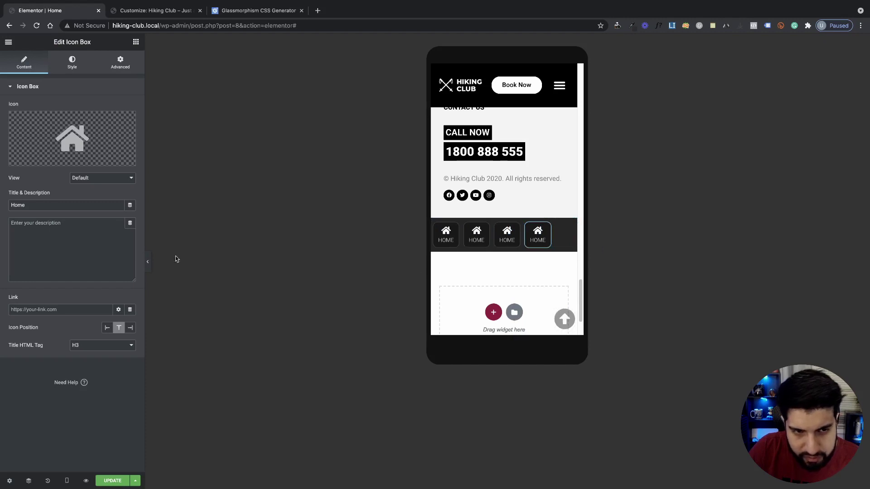
pyautogui.click(149, 265)
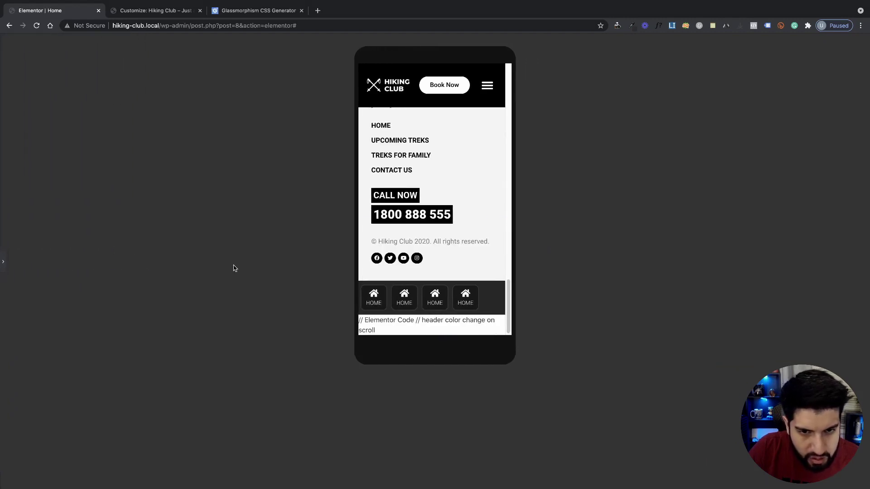
pyautogui.click(3, 261)
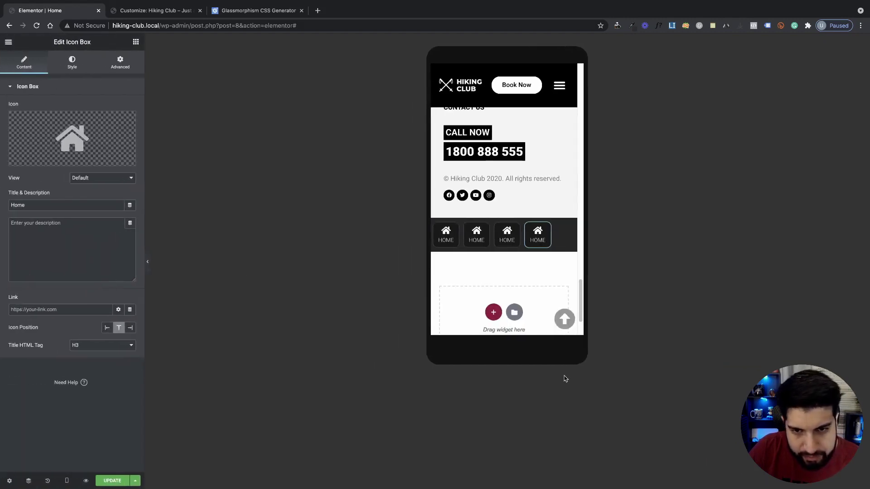
pyautogui.click(446, 234)
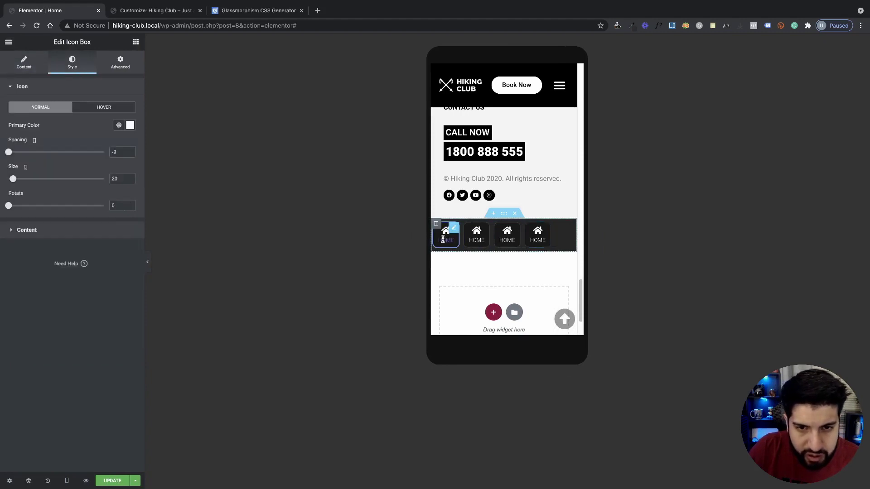
# Check the icon box's background rgba line against the Glassmorphism generator's CSS
pyautogui.click(110, 64)
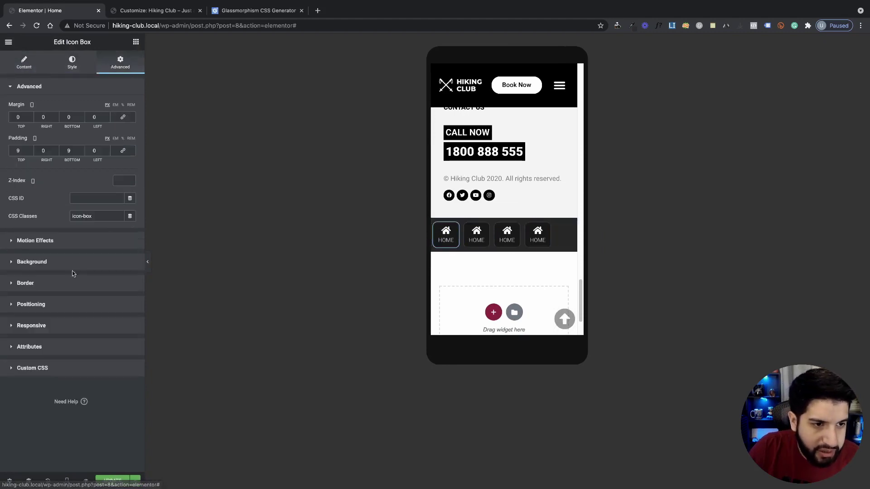
pyautogui.click(45, 367)
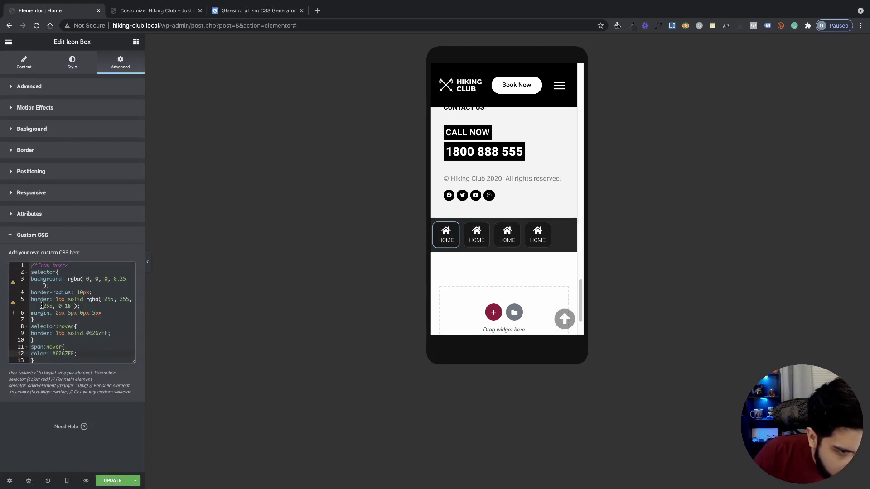
pyautogui.moveTo(68, 280); pyautogui.dragTo(62, 286)
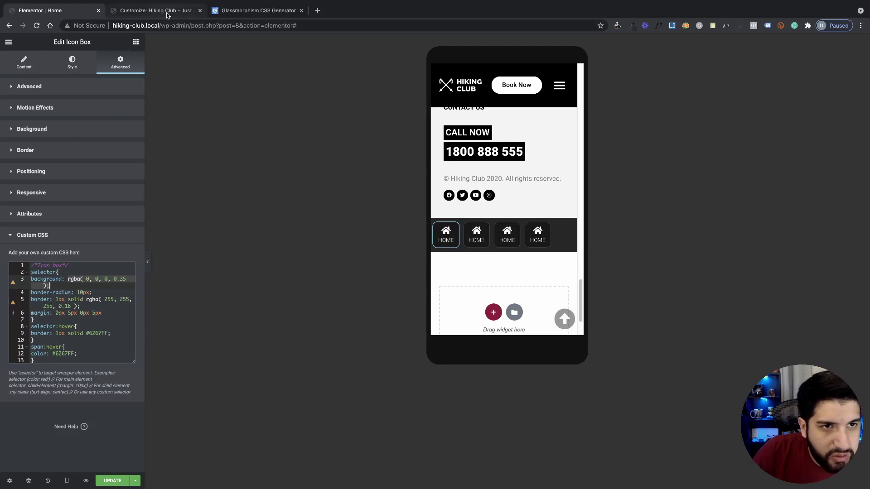
pyautogui.click(237, 14)
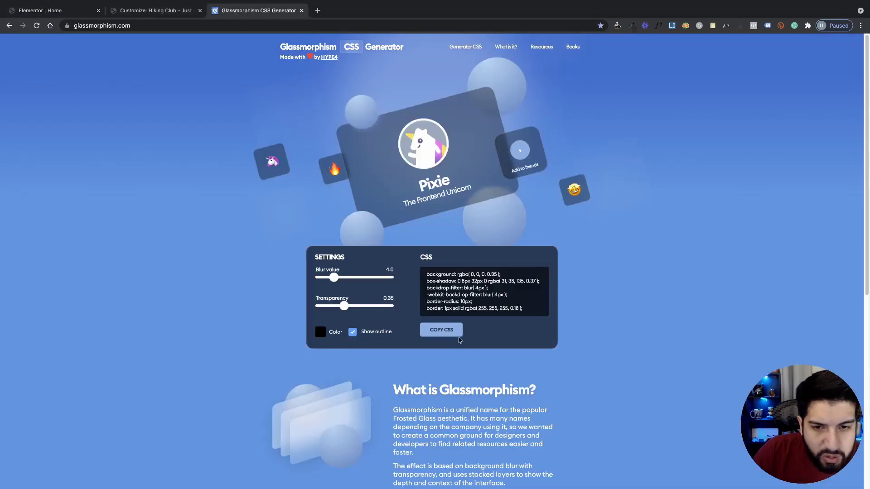
pyautogui.moveTo(519, 310); pyautogui.dragTo(508, 275)
pyautogui.click(438, 275)
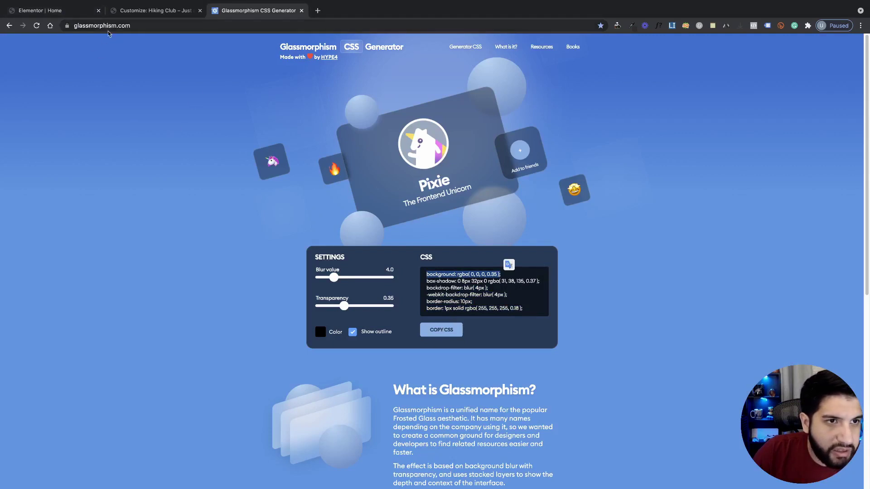
pyautogui.click(68, 10)
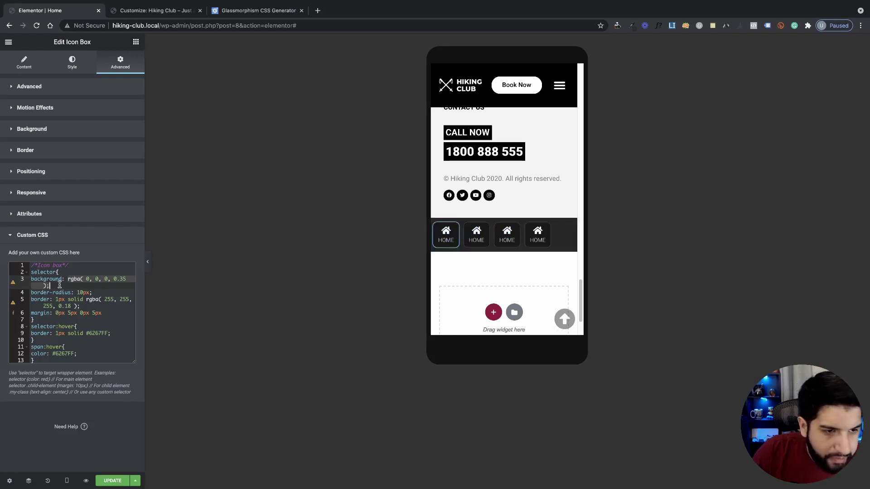
pyautogui.click(484, 230)
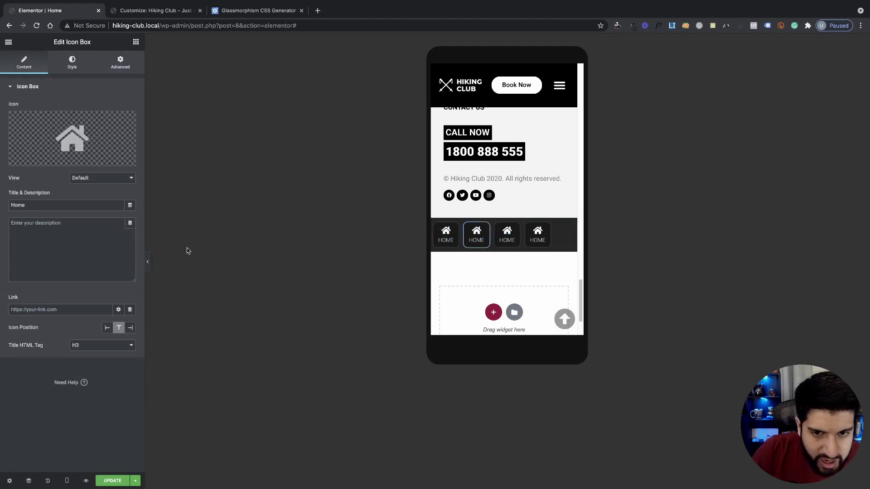
# Change the second box's title from Home to Map
pyautogui.click(712, 26)
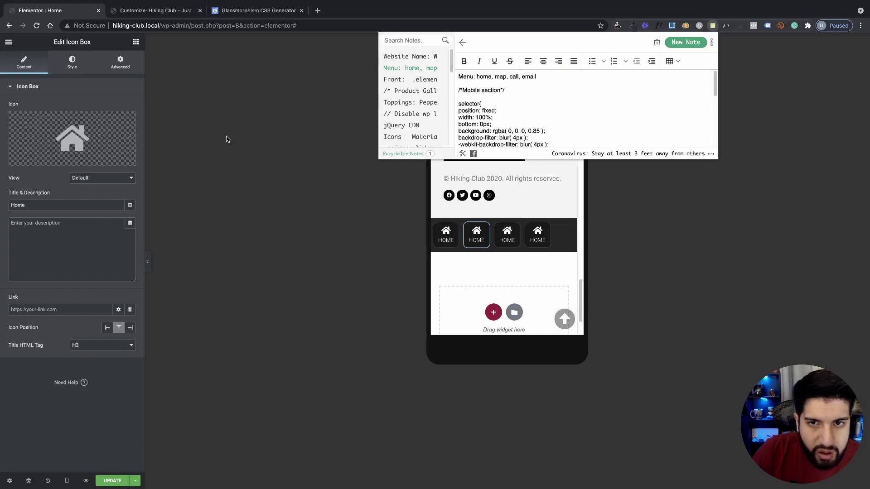
pyautogui.click(46, 202)
pyautogui.moveTo(47, 201); pyautogui.dragTo(0, 203)
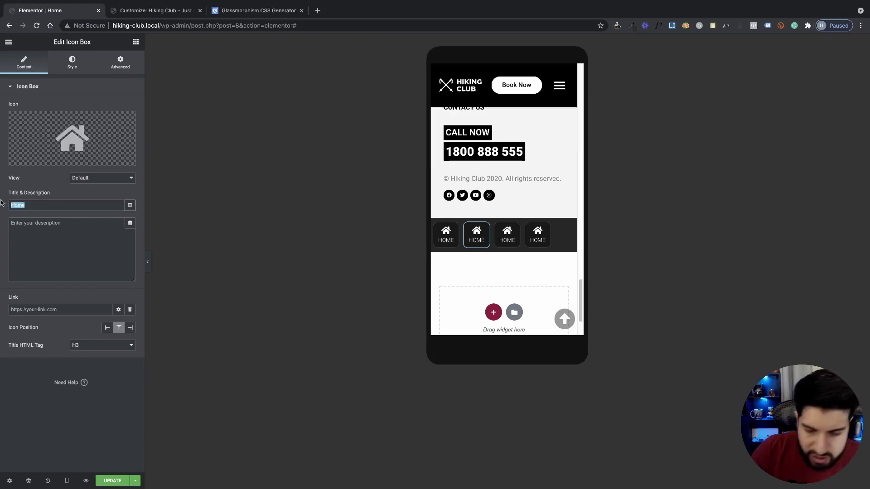
pyautogui.write('Map')
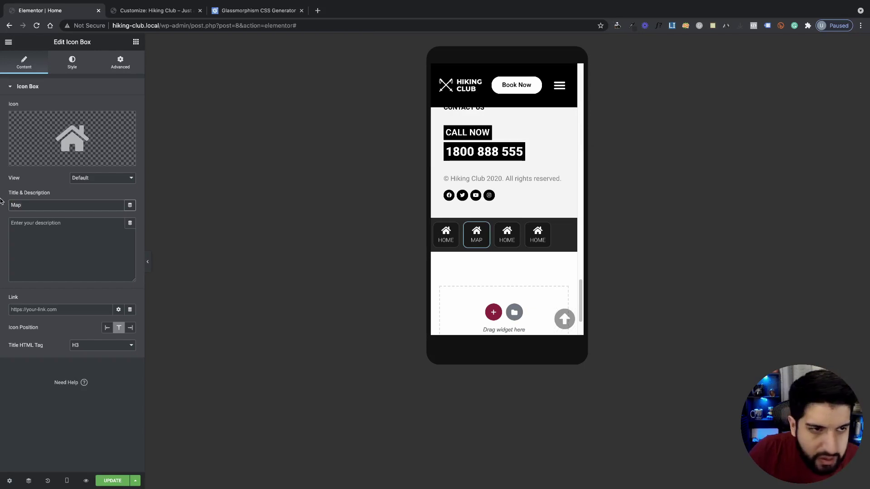
# Give the second box the map marker icon, found by searching 'map' in the Icon Library
pyautogui.click(41, 156)
pyautogui.click(416, 136)
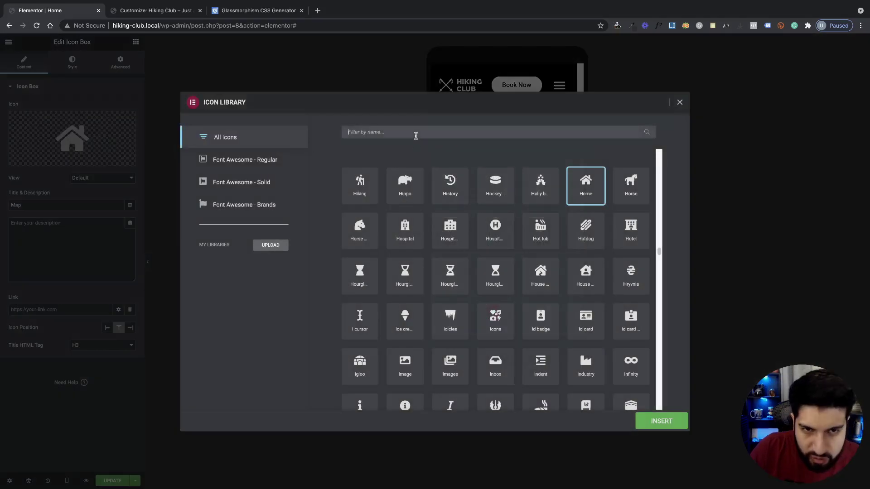
pyautogui.write('map')
pyautogui.click(607, 192)
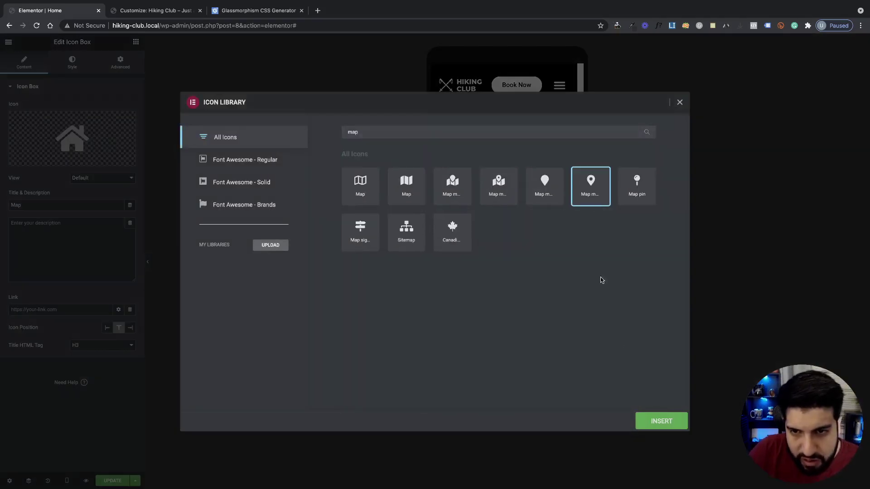
pyautogui.click(661, 421)
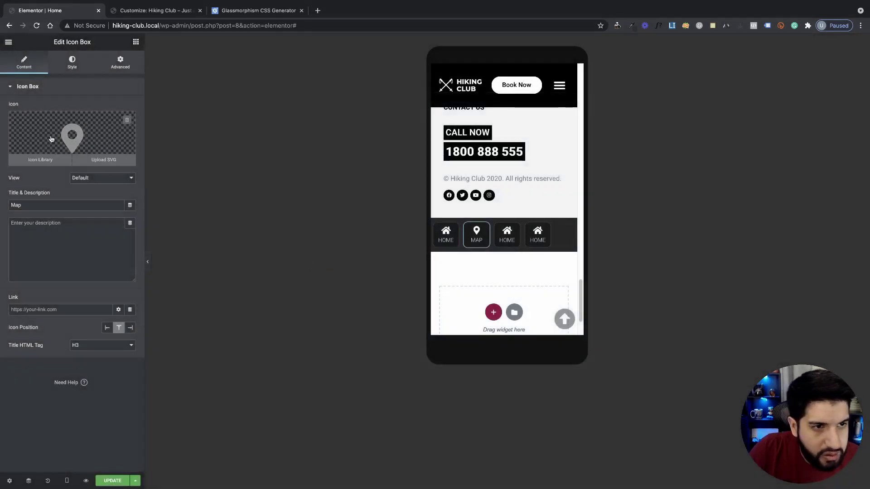
pyautogui.click(713, 26)
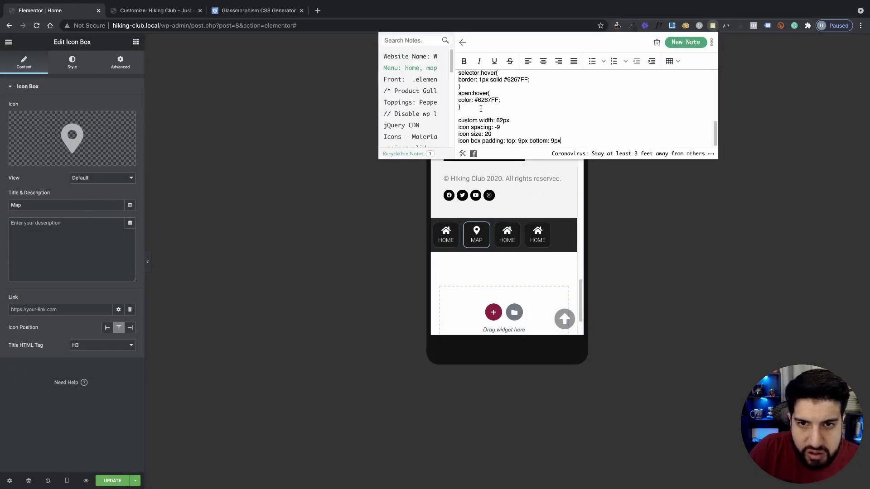
pyautogui.scroll(10, 575, 106)
pyautogui.click(57, 205)
pyautogui.doubleClick(57, 205)
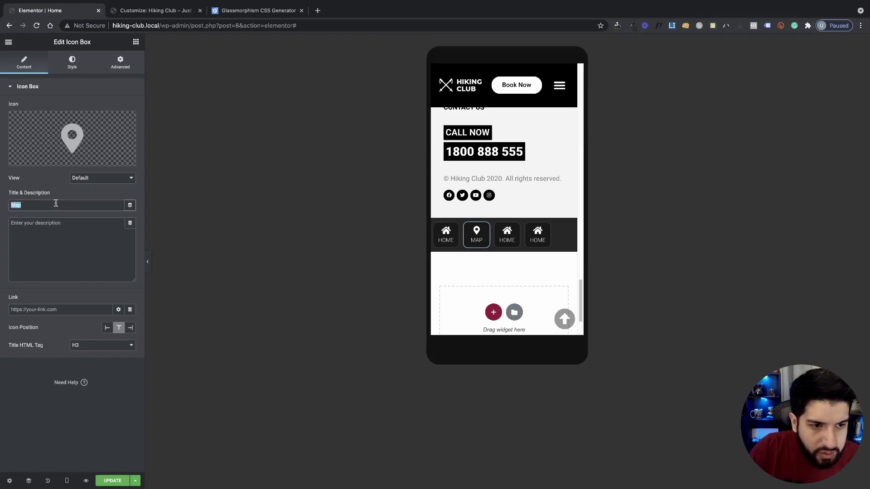
# Label a box 'call' with a phone icon, then clear that title
pyautogui.write('call')
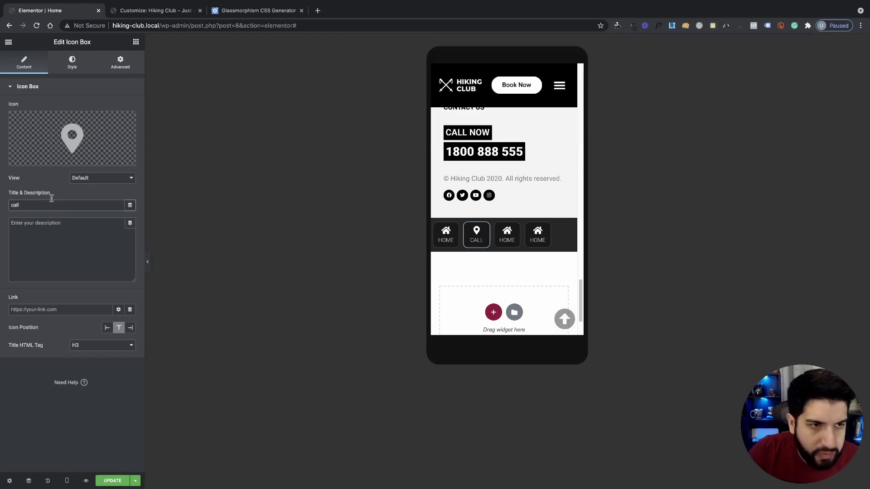
pyautogui.click(40, 160)
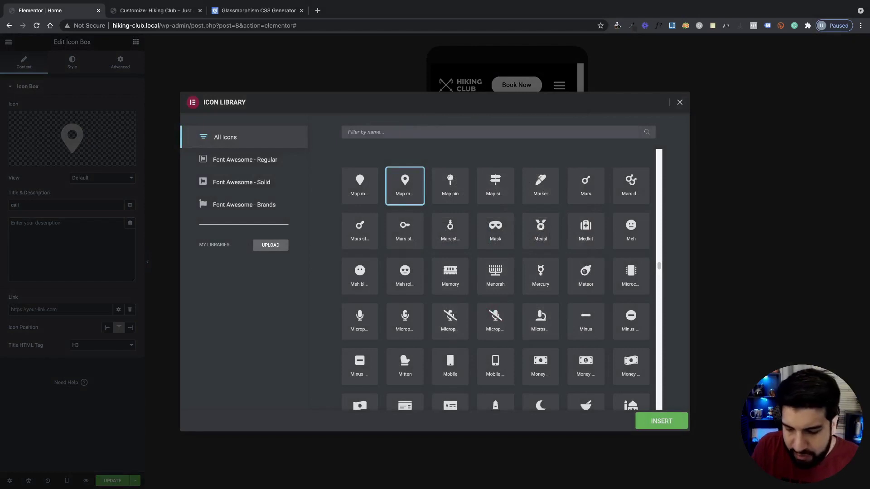
pyautogui.write('phone')
pyautogui.doubleClick(354, 237)
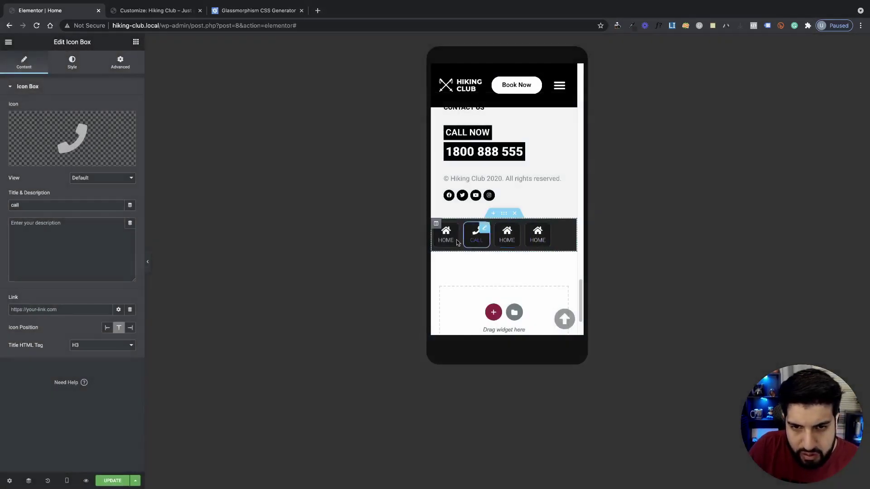
pyautogui.doubleClick(17, 205)
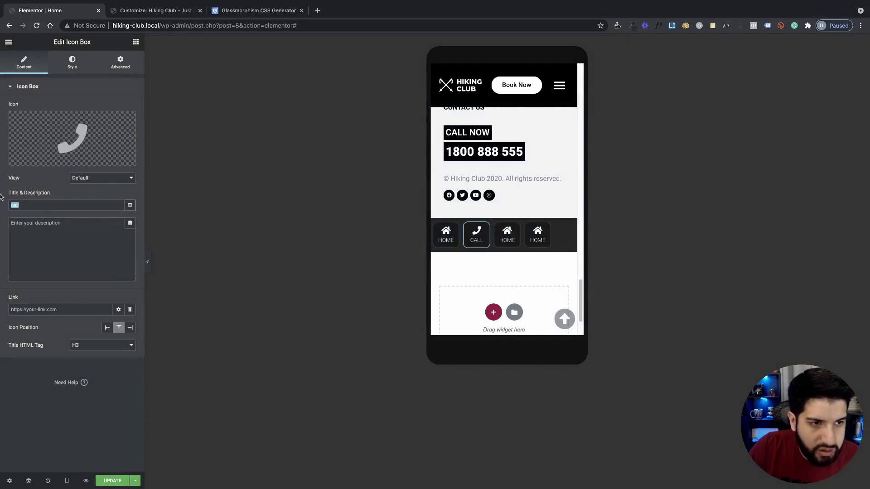
pyautogui.press('BackSpace')
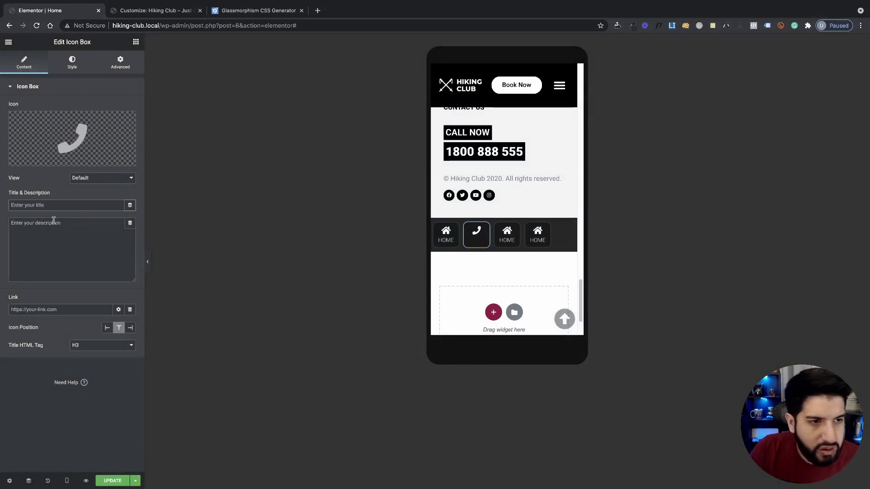
# Title the second box MAP and insert the map-marker icon
pyautogui.write('m')
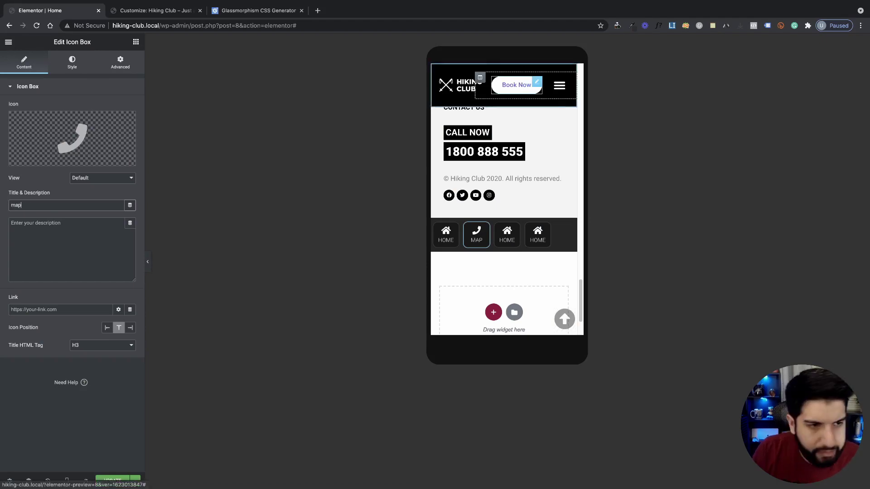
pyautogui.write('ap')
pyautogui.click(72, 139)
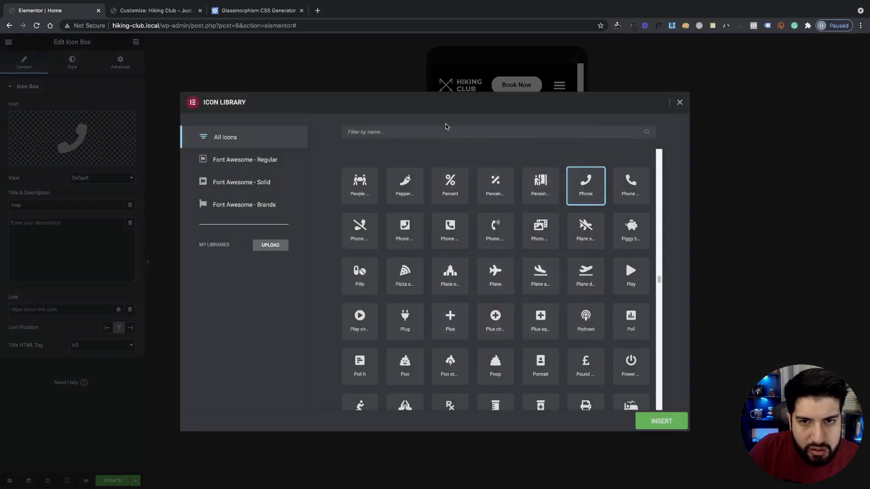
pyautogui.click(446, 131)
pyautogui.write('map')
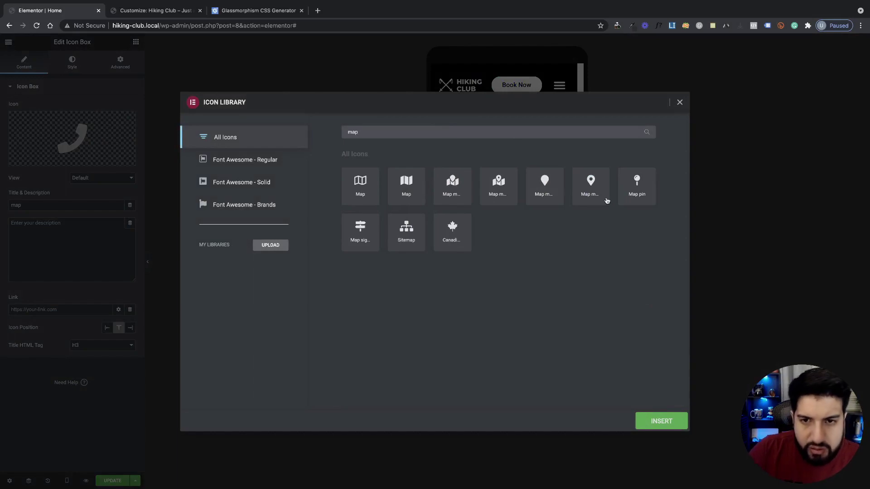
pyautogui.click(591, 186)
pyautogui.click(661, 421)
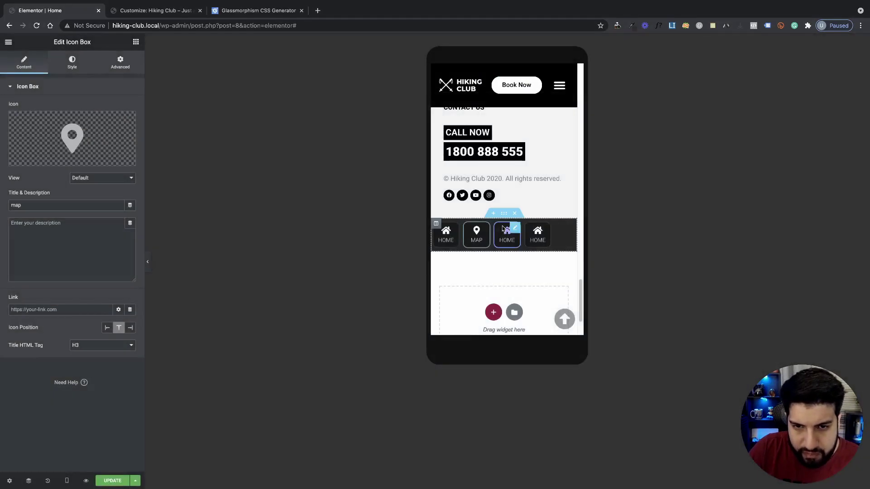
# Give the third box the Phone icon and retitle it from Home to CALL
pyautogui.click(519, 233)
pyautogui.click(41, 156)
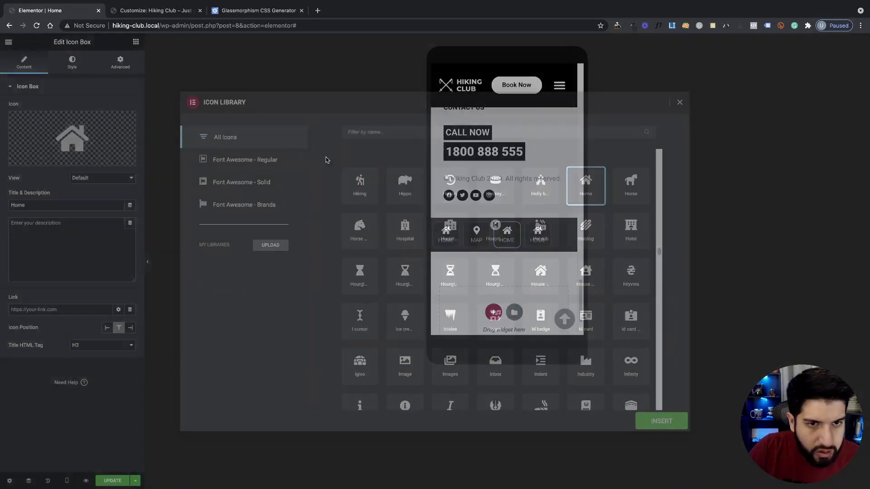
pyautogui.click(443, 131)
pyautogui.write('phone')
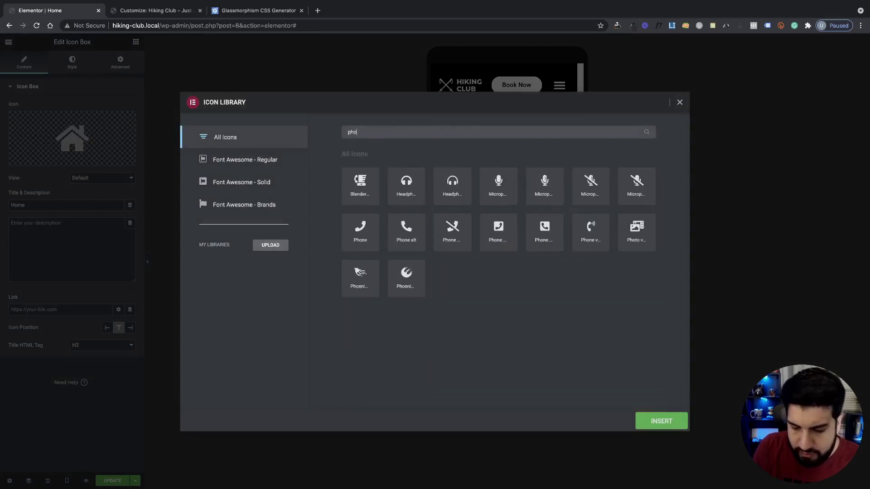
pyautogui.click(359, 247)
pyautogui.click(640, 416)
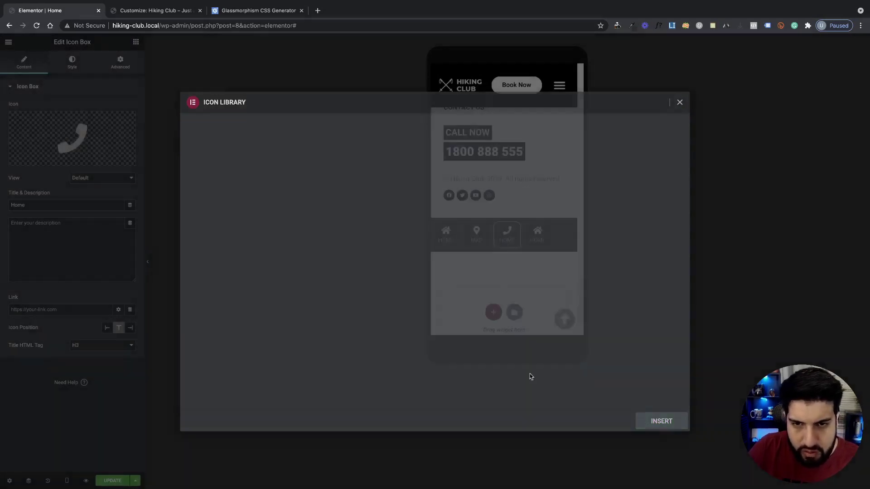
pyautogui.doubleClick(48, 207)
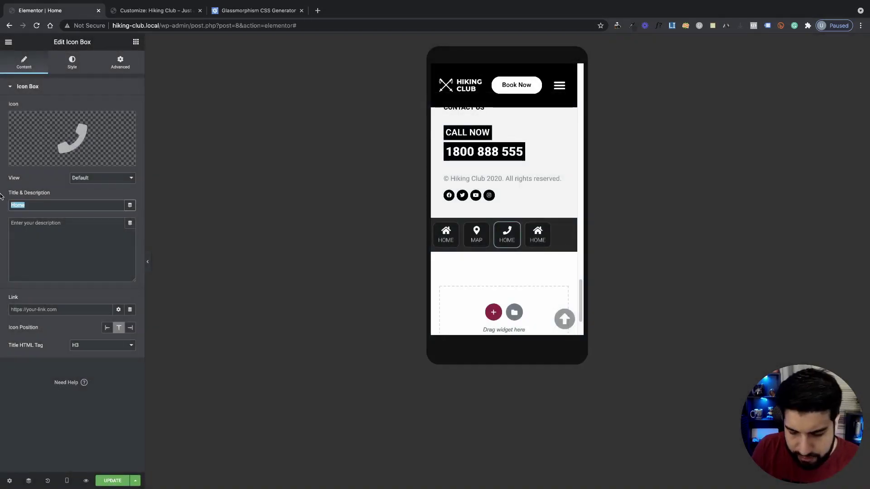
pyautogui.write('call')
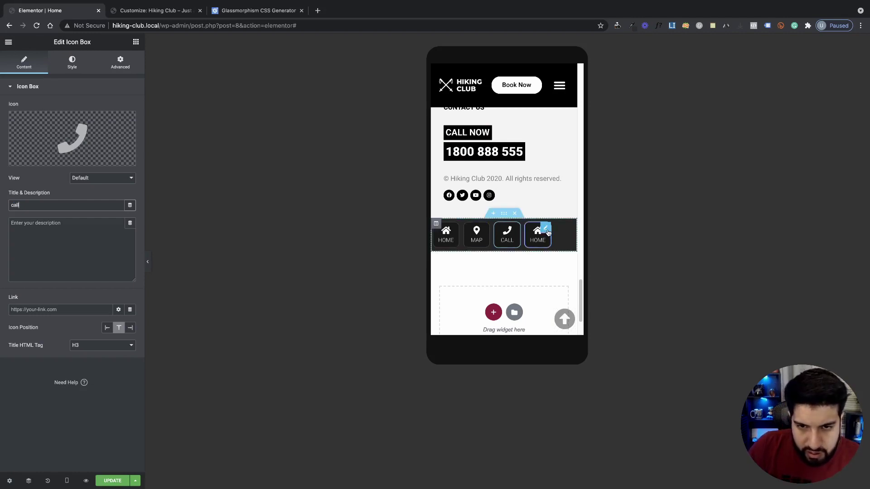
# Retitle the fourth box EMAIL with an envelope icon and save the page
pyautogui.click(547, 231)
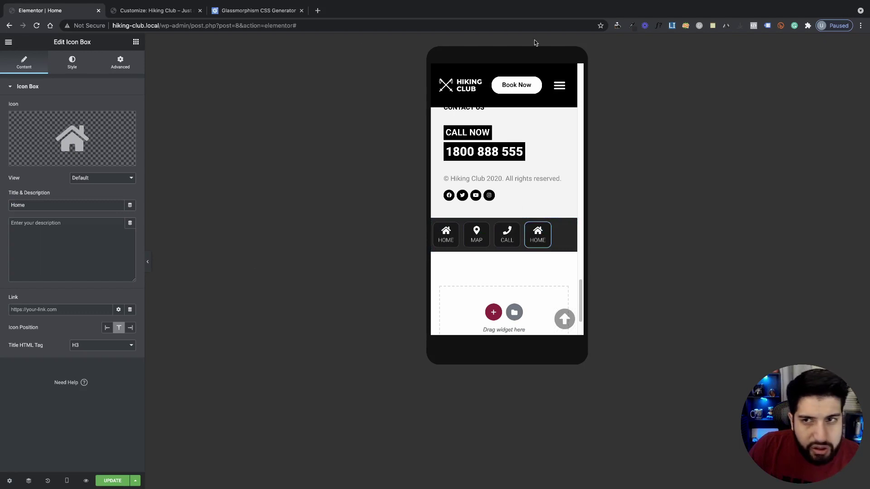
pyautogui.doubleClick(38, 201)
pyautogui.write('email')
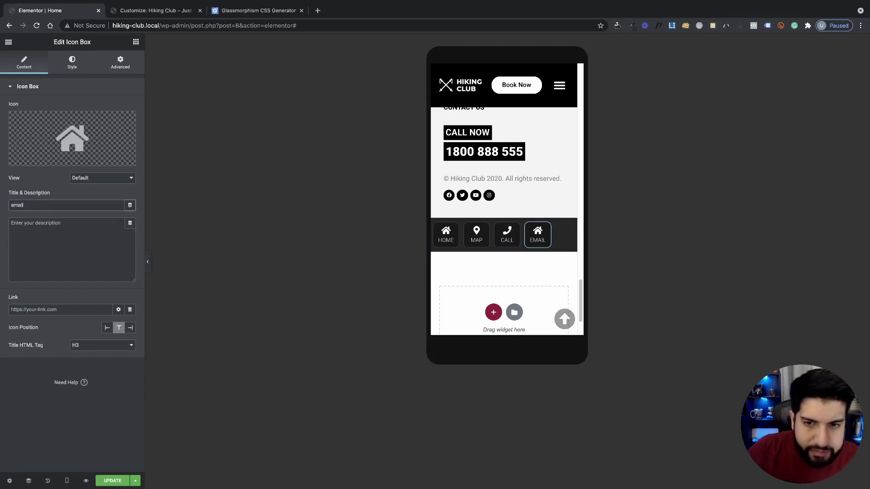
pyautogui.click(40, 155)
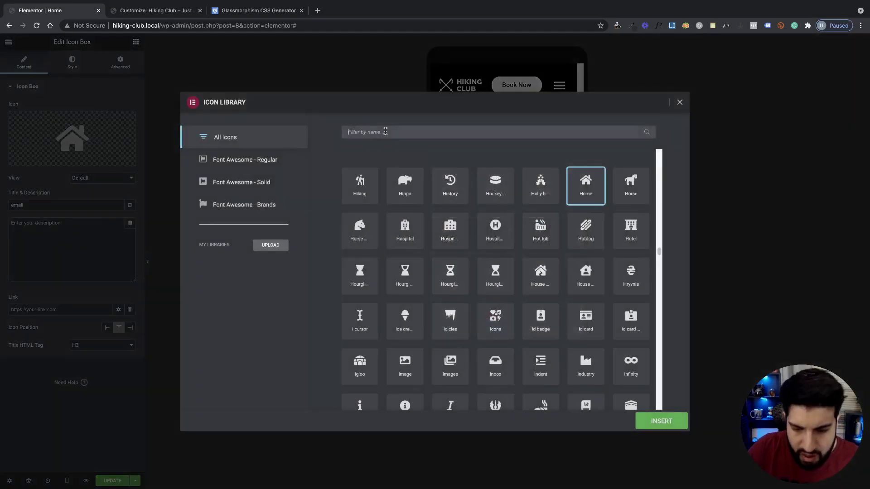
pyautogui.write('env')
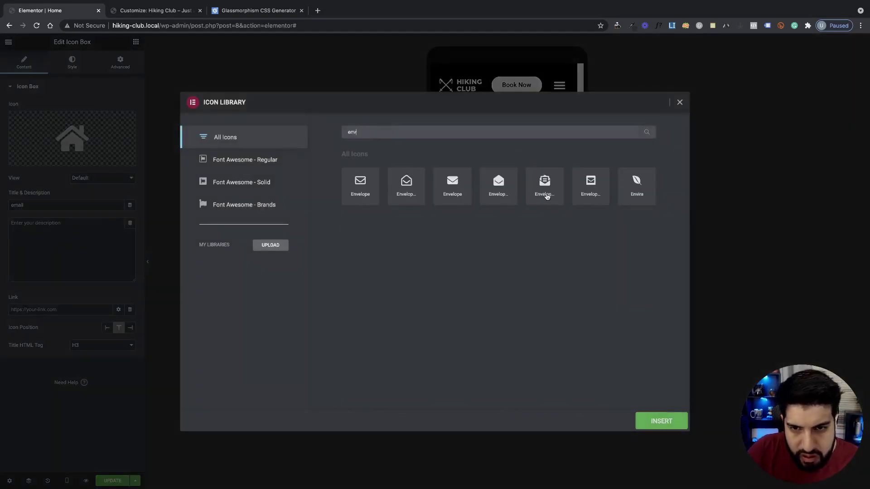
pyautogui.click(466, 196)
pyautogui.click(661, 421)
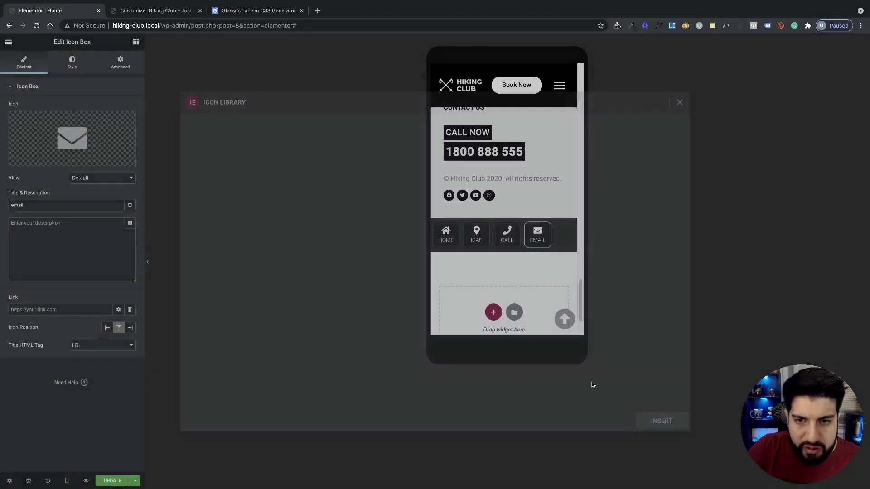
pyautogui.click(116, 482)
# Reload the Customizer tab to check the site, then return to Elementor
pyautogui.hotkey('ctrl', 'Tab')
pyautogui.press('super+r')
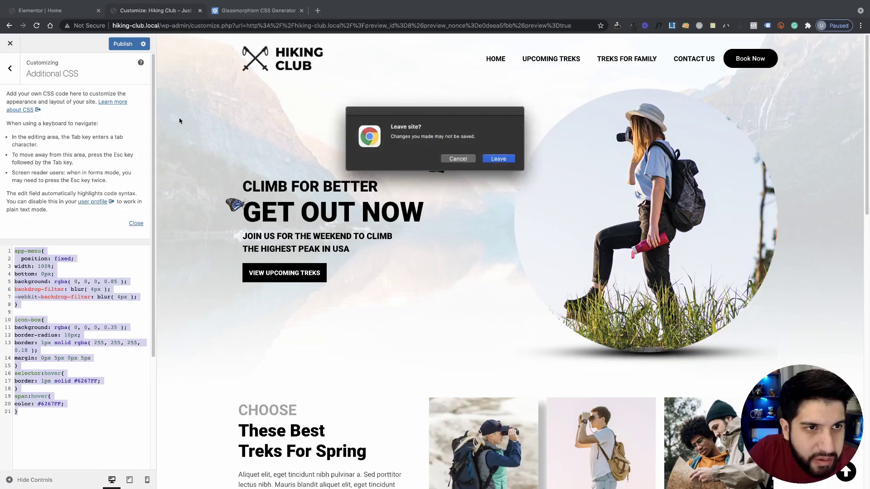
pyautogui.click(498, 160)
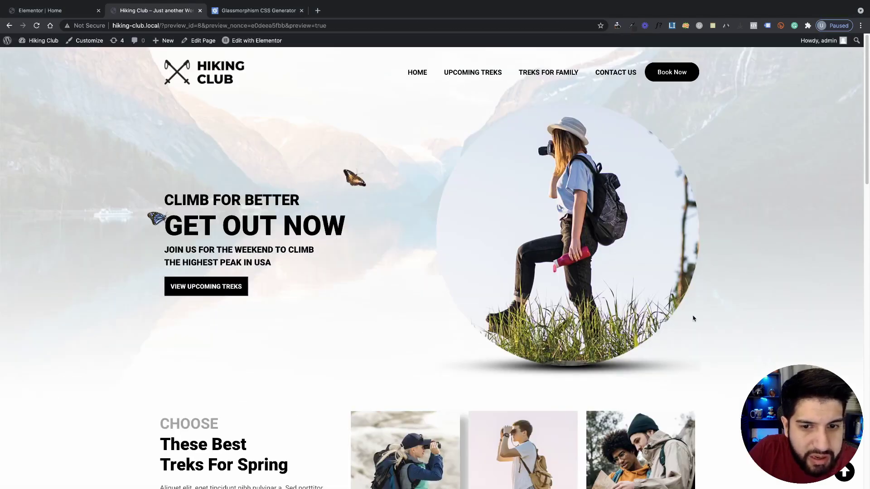
pyautogui.scroll(-15, 431, 220)
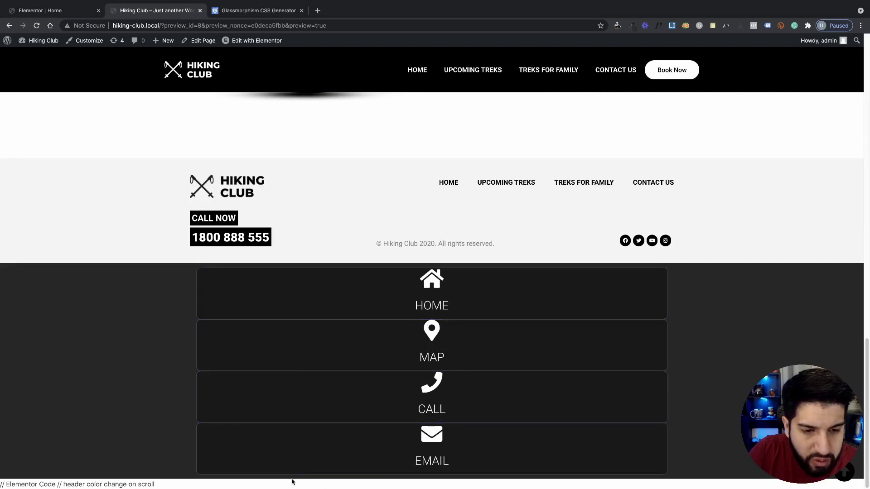
pyautogui.click(54, 10)
# Turn on Hide On Tablet and Hide On Desktop for the menu section and save
pyautogui.click(504, 213)
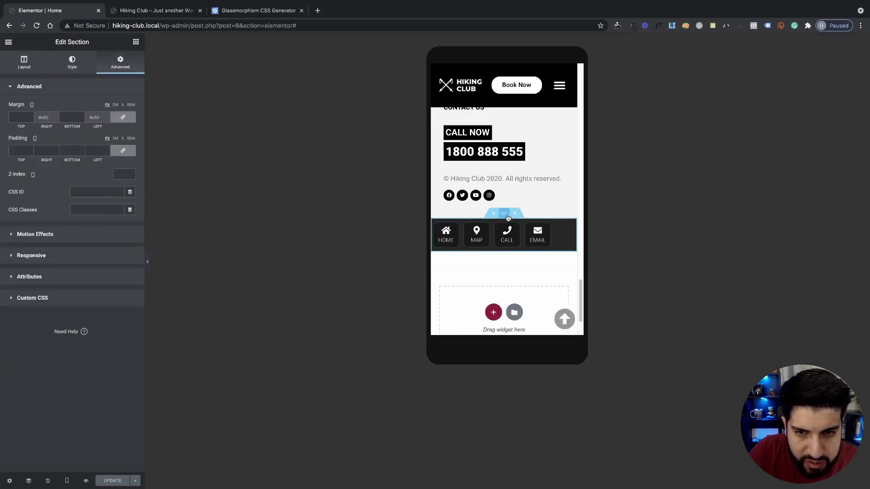
pyautogui.click(61, 298)
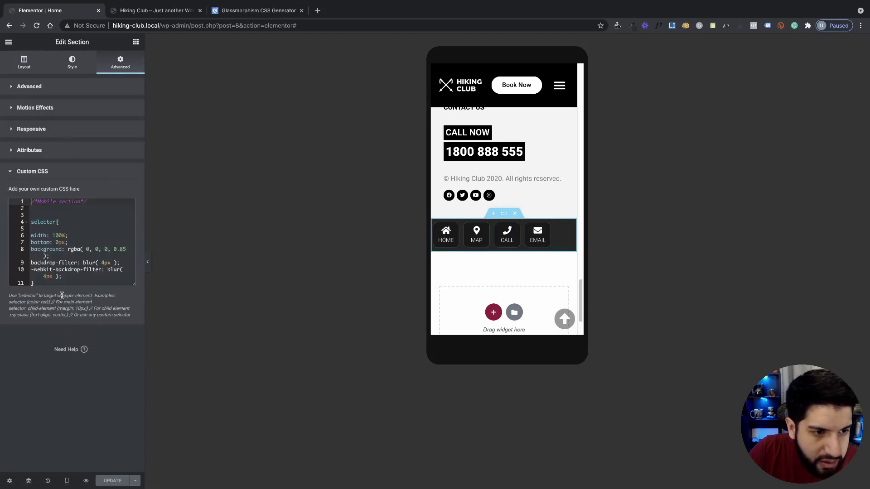
pyautogui.click(39, 92)
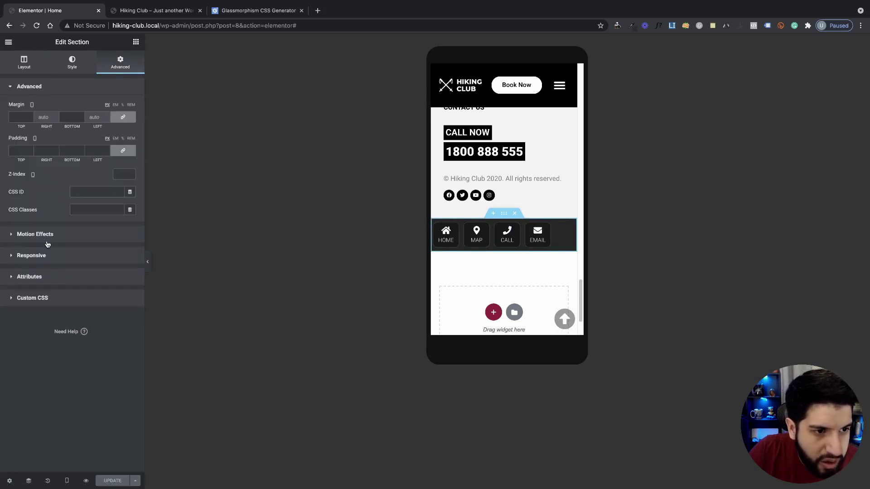
pyautogui.click(46, 256)
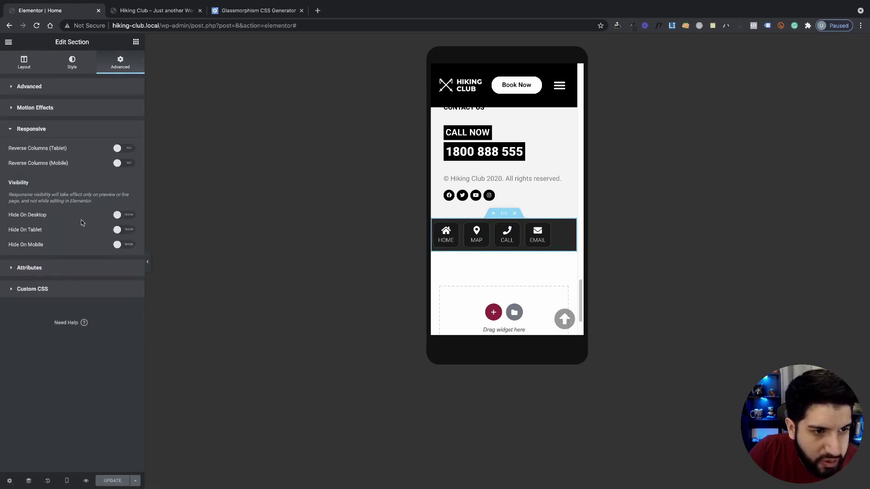
pyautogui.click(125, 230)
pyautogui.click(125, 217)
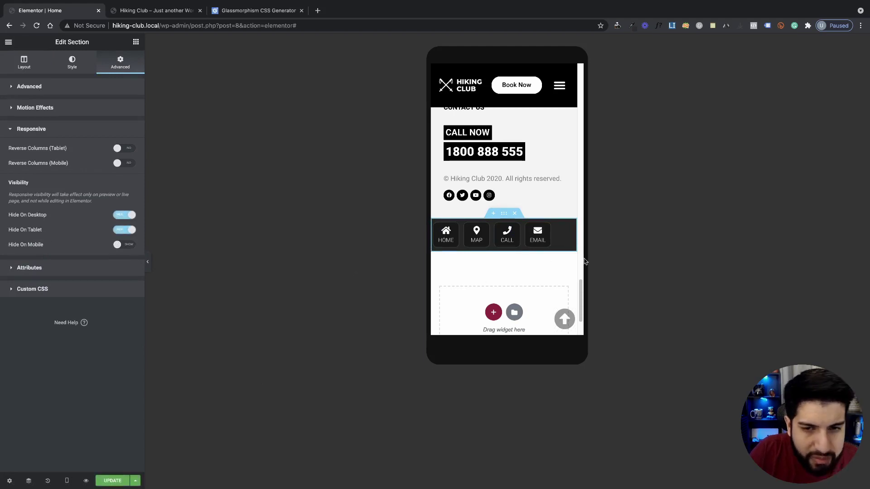
pyautogui.click(111, 480)
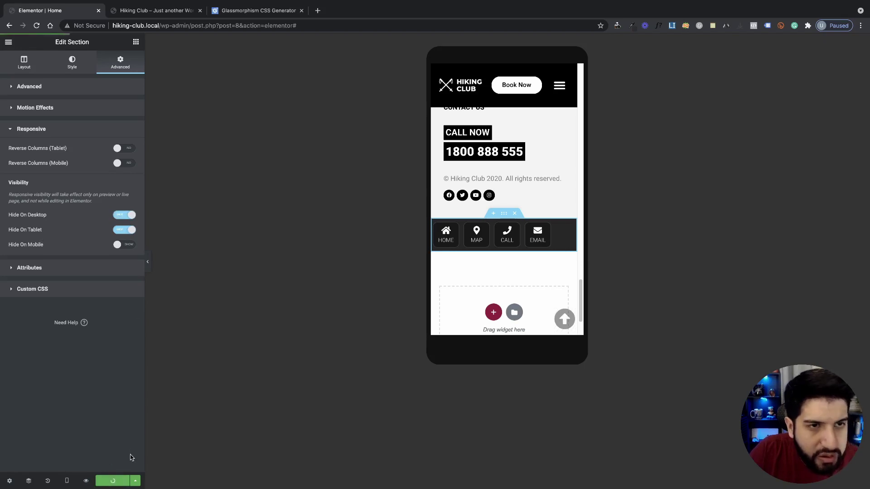
# Check the page in the live site tab and in Elementor's panel-hidden preview
pyautogui.click(151, 11)
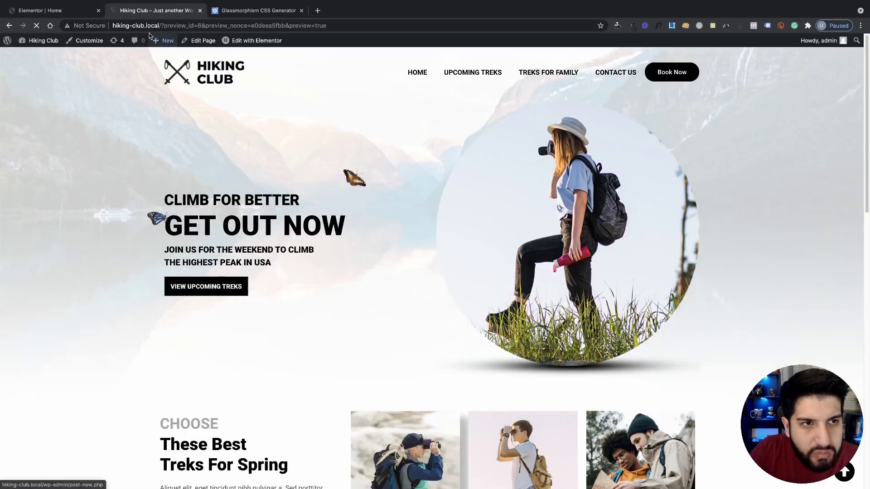
pyautogui.scroll(-8, 138, 191)
pyautogui.scroll(-10, 139, 192)
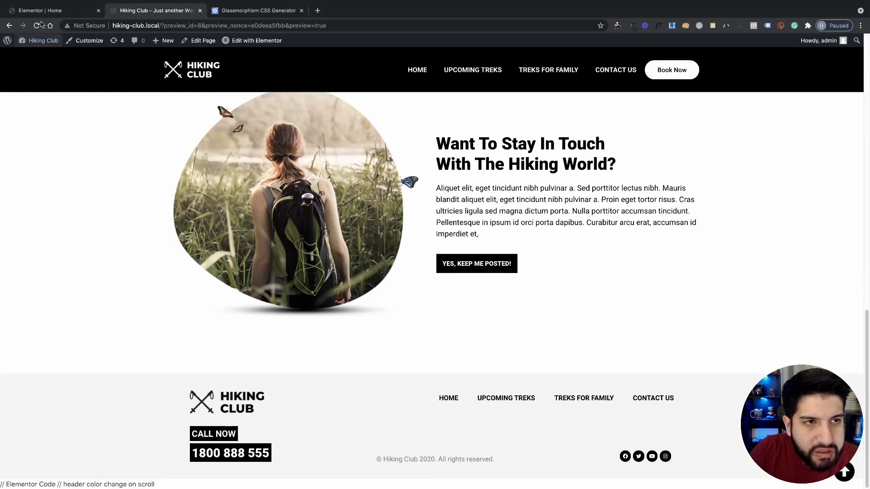
pyautogui.click(45, 10)
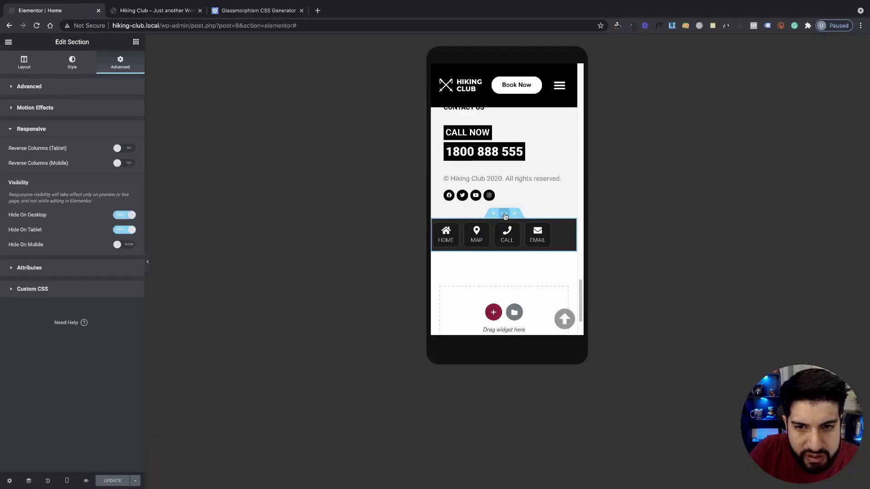
pyautogui.click(147, 262)
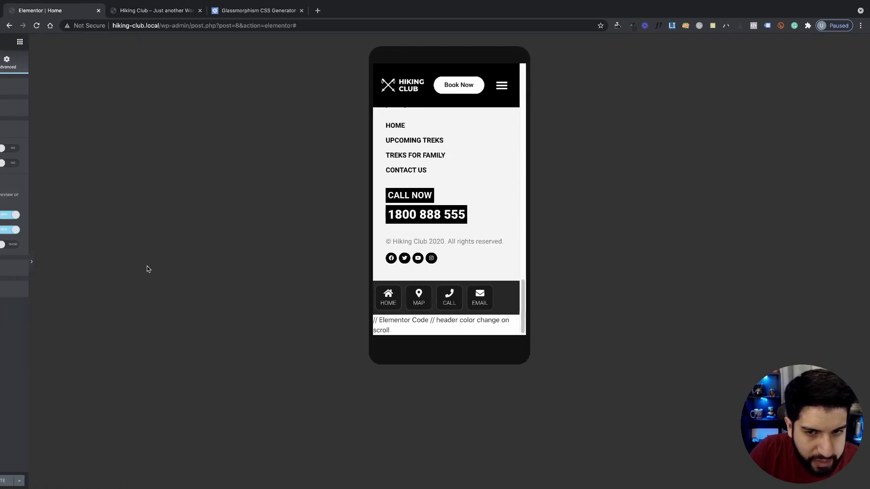
pyautogui.hotkey('ctrl', 'p')
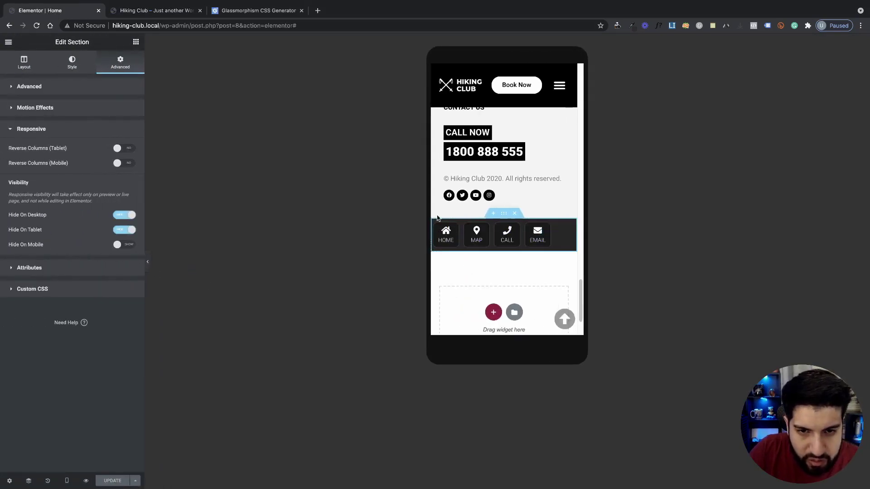
# Set the menu column to Middle vertical and Center horizontal alignment, then select the bar section
pyautogui.click(436, 225)
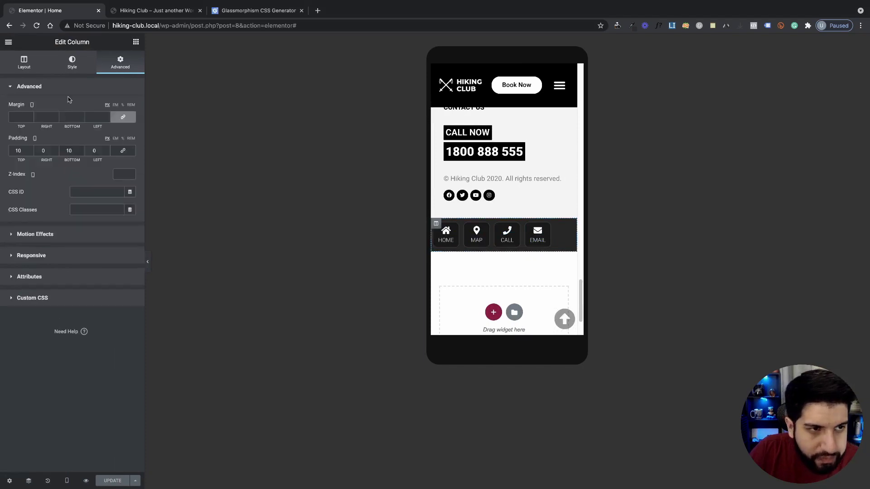
pyautogui.click(24, 68)
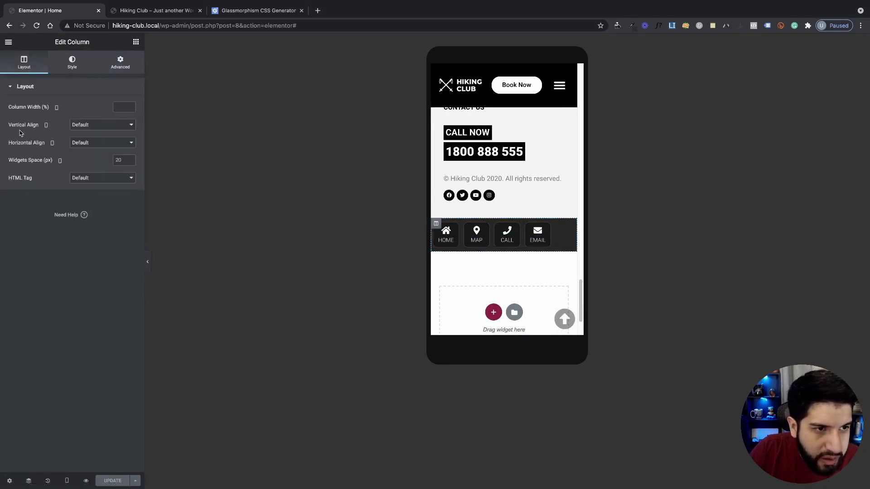
pyautogui.click(88, 126)
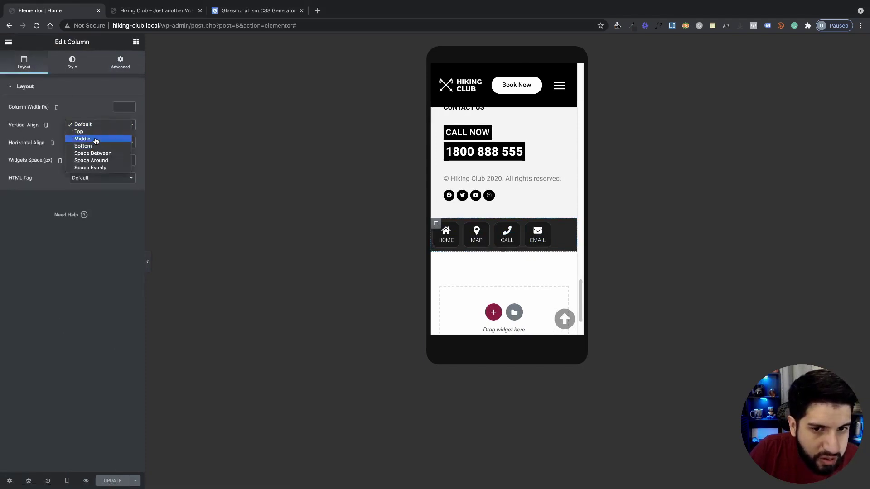
pyautogui.click(96, 140)
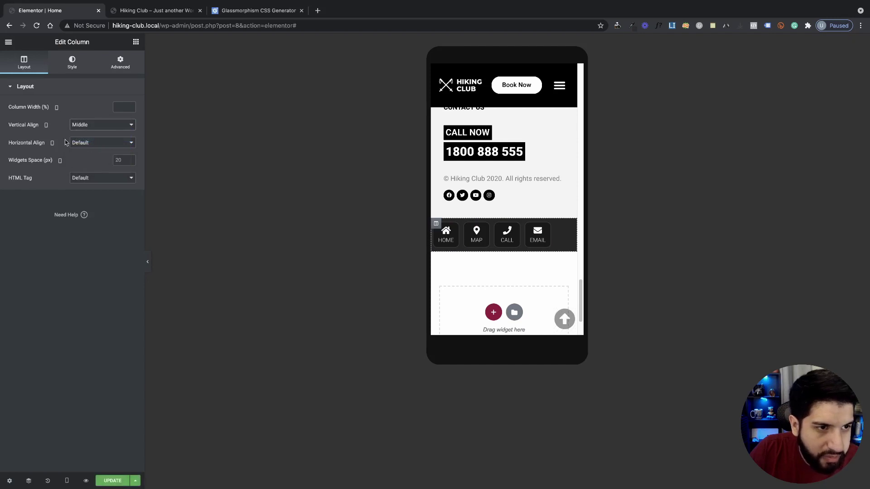
pyautogui.click(89, 146)
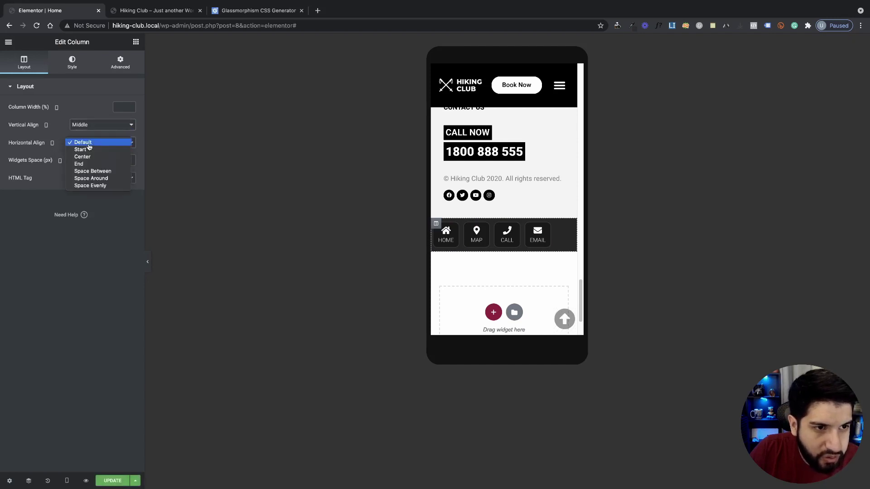
pyautogui.click(93, 159)
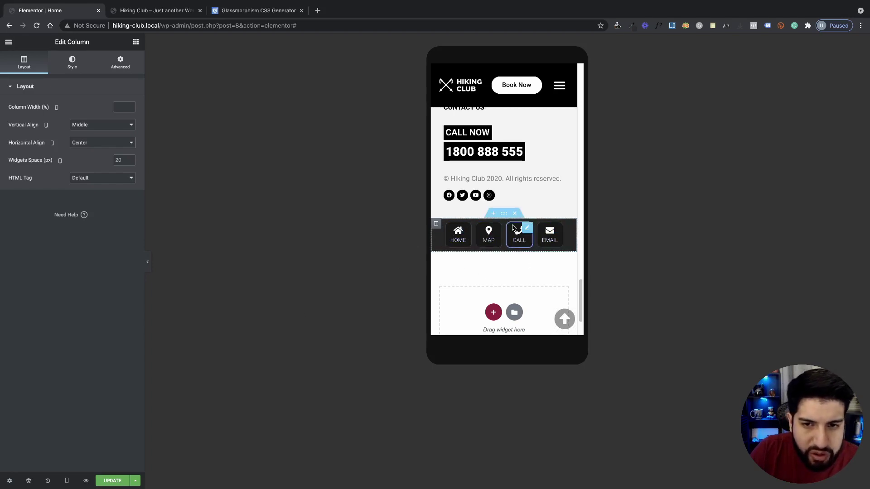
pyautogui.click(504, 213)
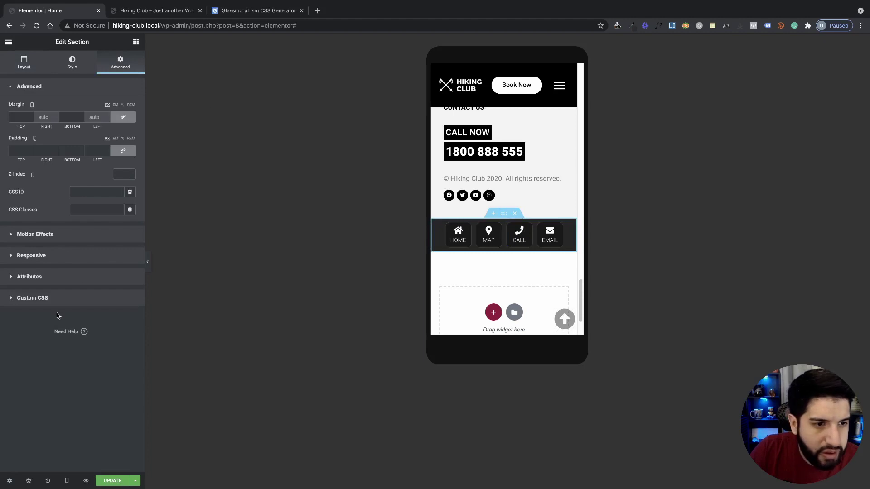
# Add 'position: fixed;' inside the section's custom CSS selector rule
pyautogui.click(63, 300)
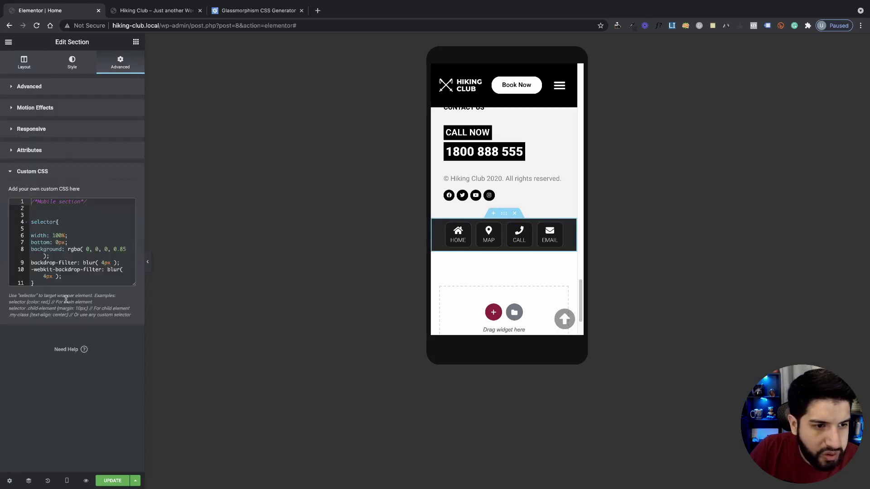
pyautogui.click(68, 228)
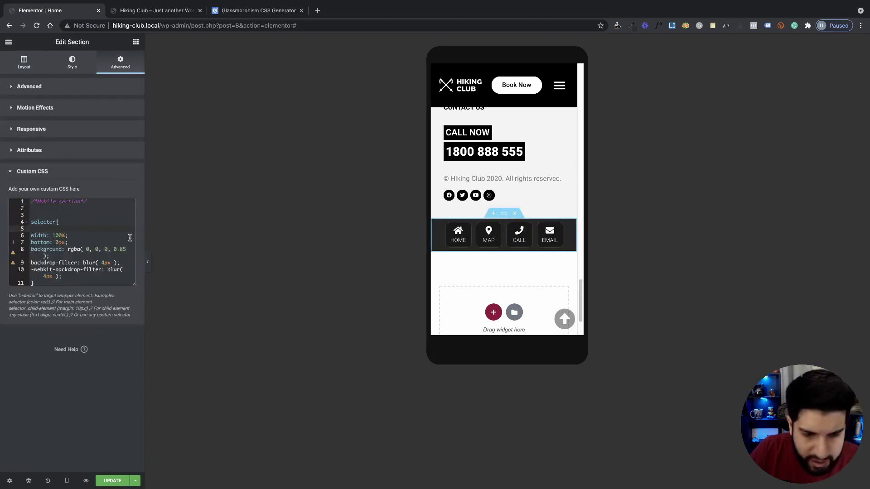
pyautogui.write('position: ')
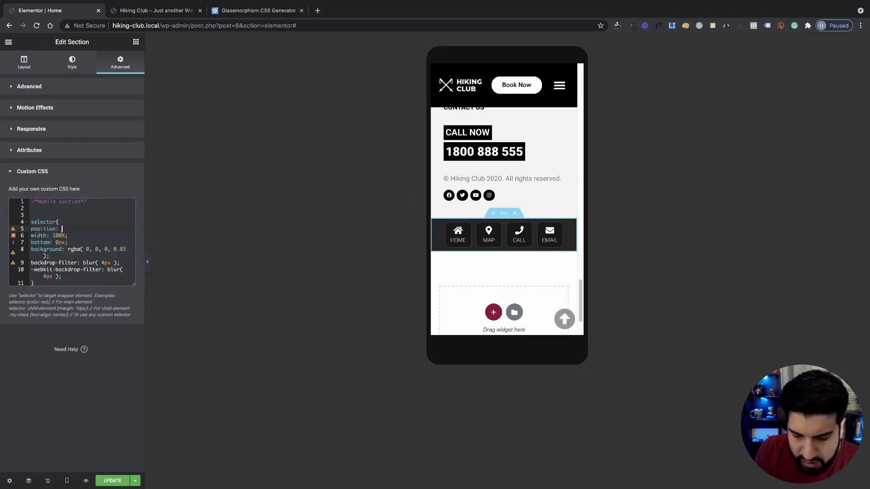
pyautogui.write('si')
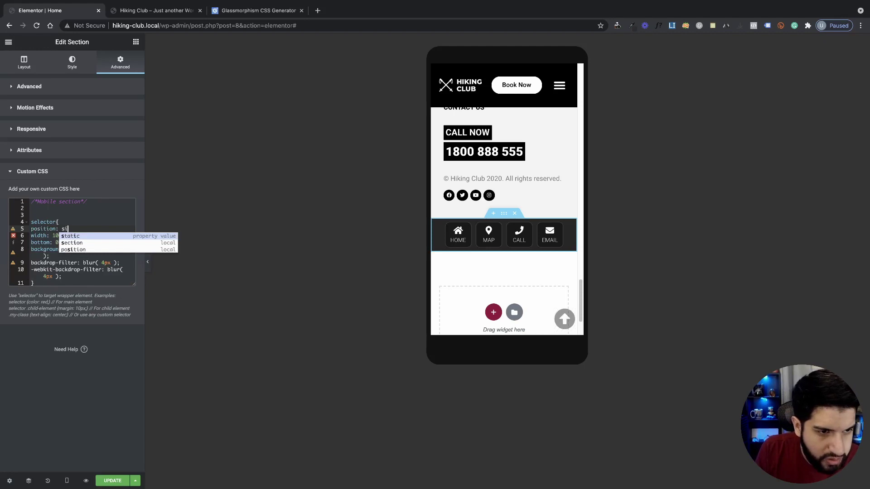
pyautogui.press('BackSpace')
pyautogui.press('BackSpace')
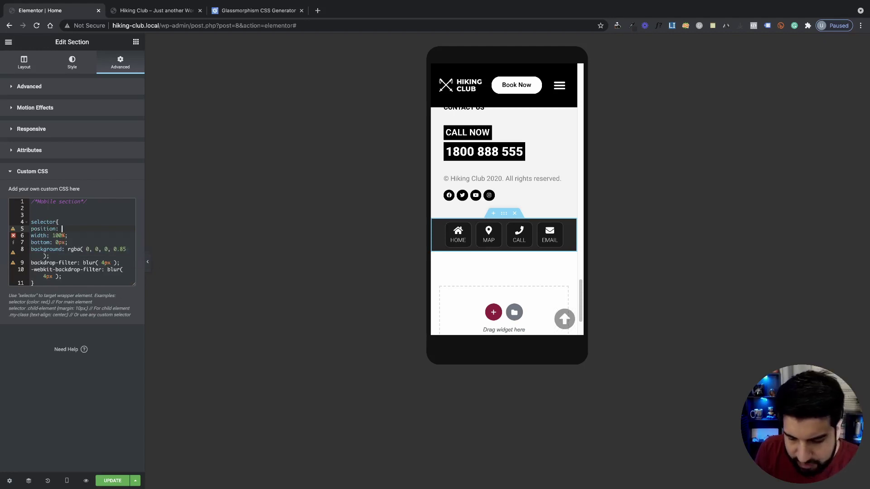
pyautogui.write('fixed')
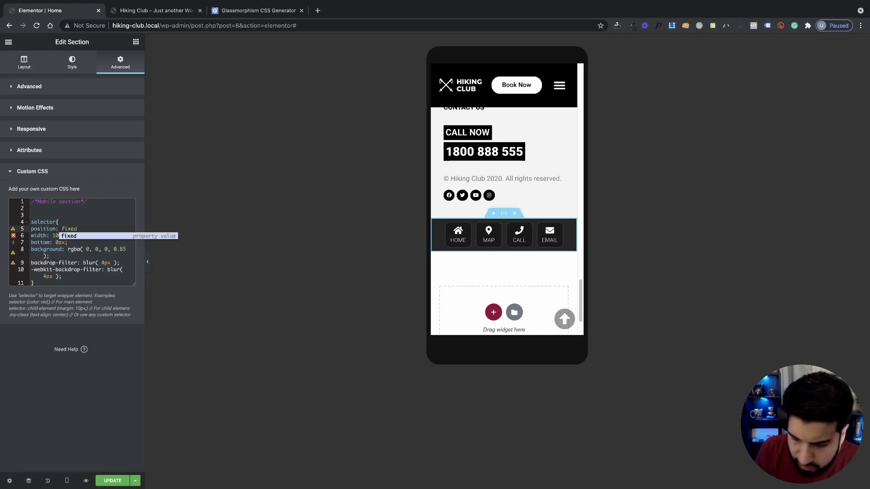
pyautogui.write(';')
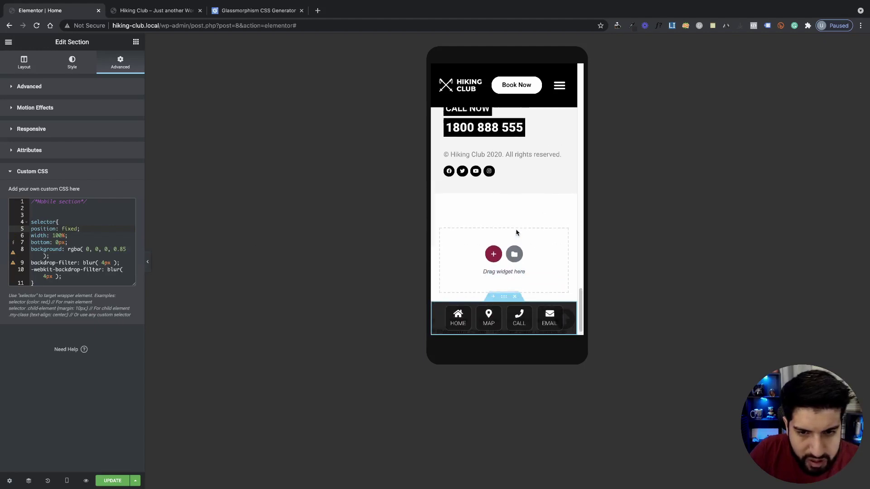
pyautogui.scroll(5, 517, 231)
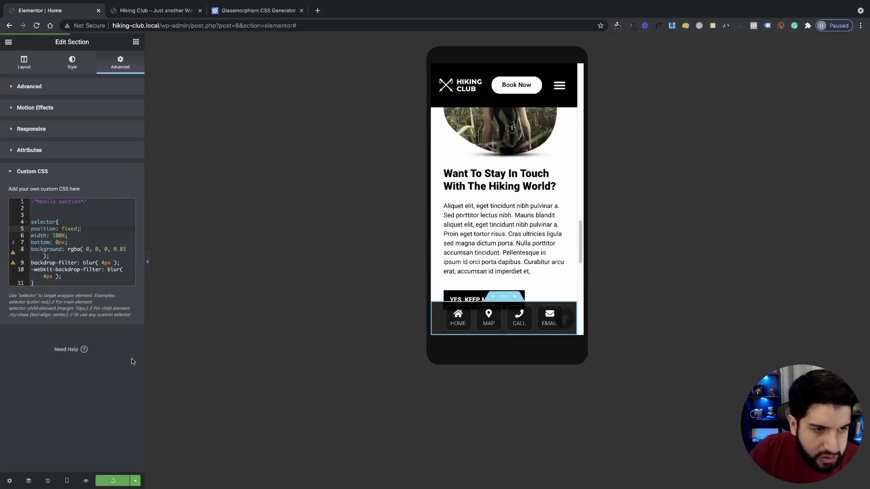
# Open Chrome's developer tools on the Hiking Club preview page
pyautogui.click(159, 13)
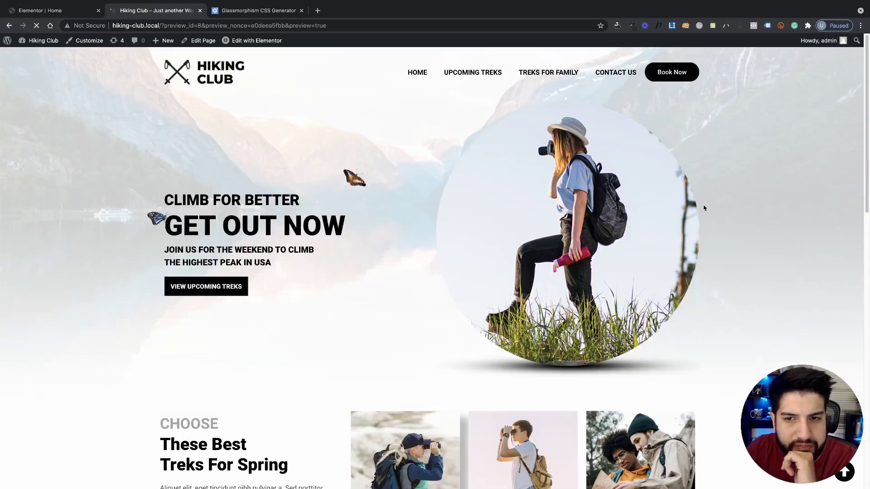
pyautogui.rightClick(782, 177)
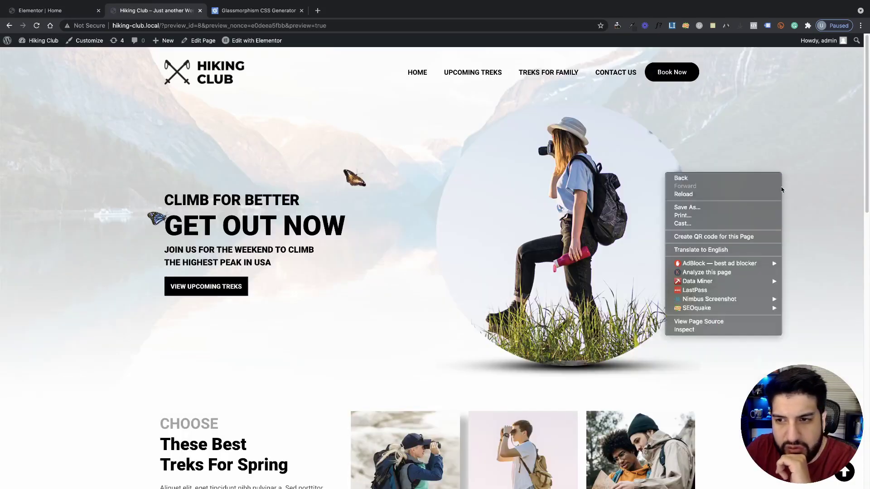
pyautogui.click(698, 329)
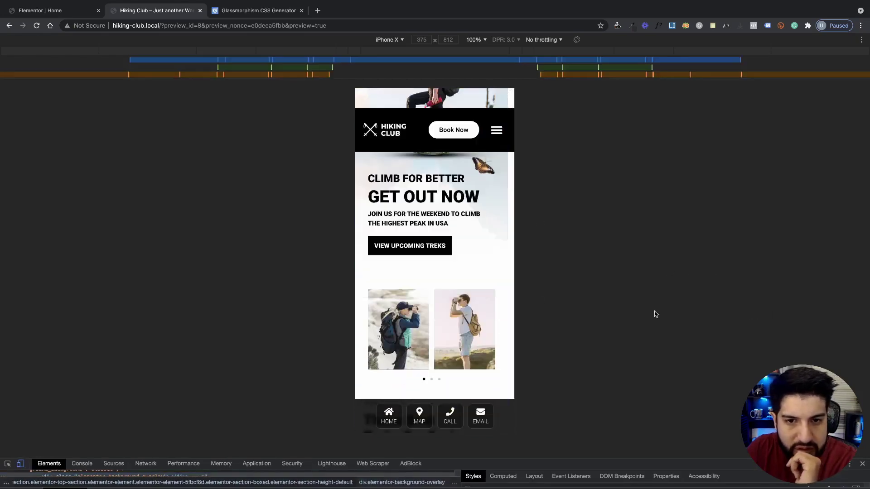
pyautogui.scroll(-20, 468, 276)
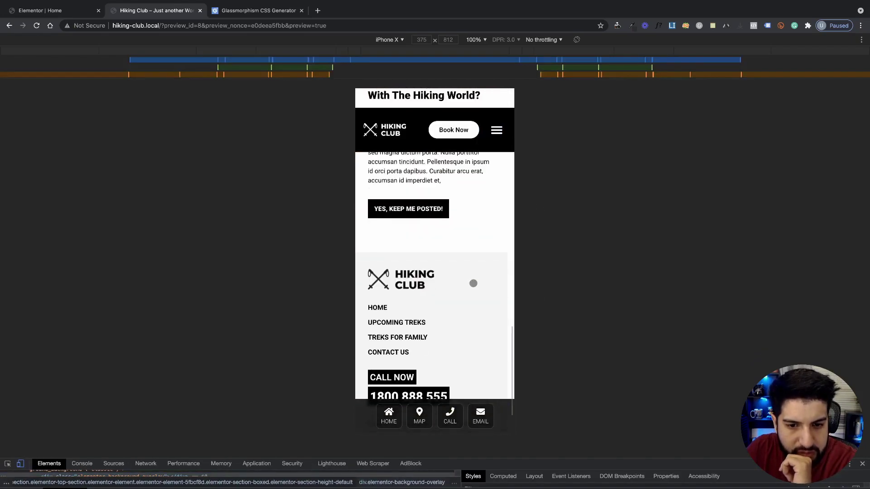
pyautogui.scroll(-2, 476, 317)
pyautogui.scroll(20, 479, 350)
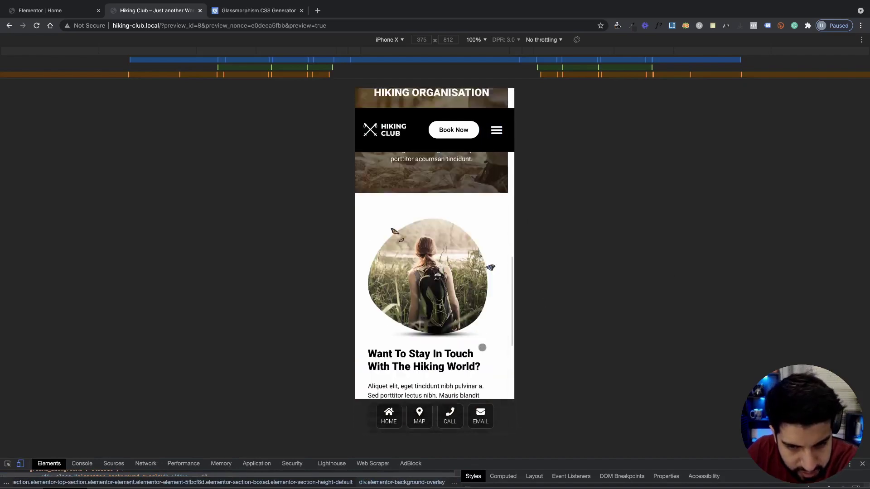
# Emulate Galaxy S5, Pixel 2 and Moto G4, settling on Surface Duo
pyautogui.click(401, 42)
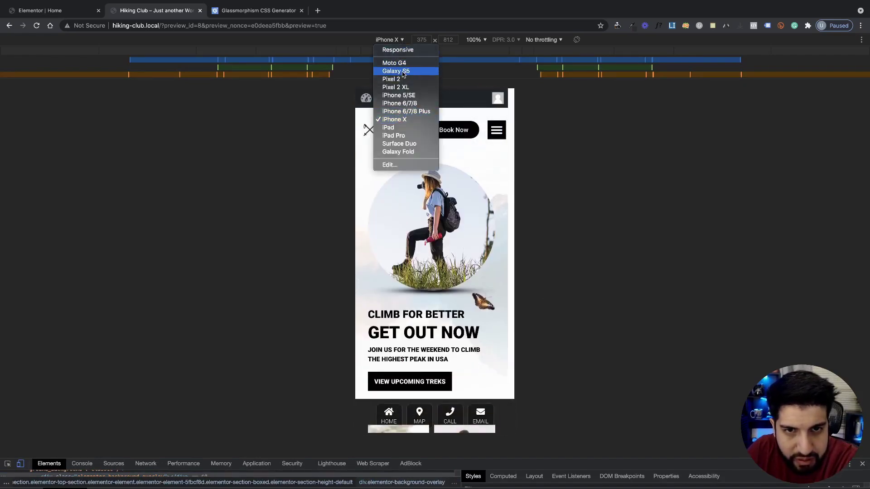
pyautogui.click(403, 71)
pyautogui.click(401, 42)
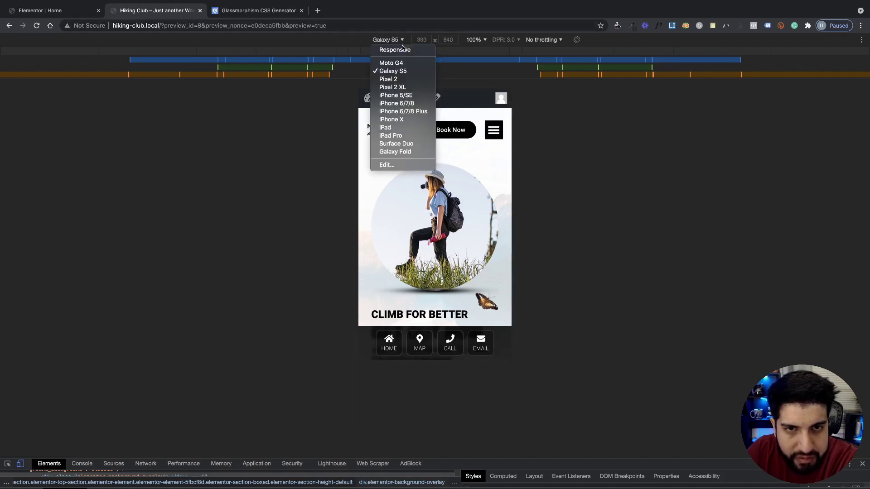
pyautogui.click(409, 80)
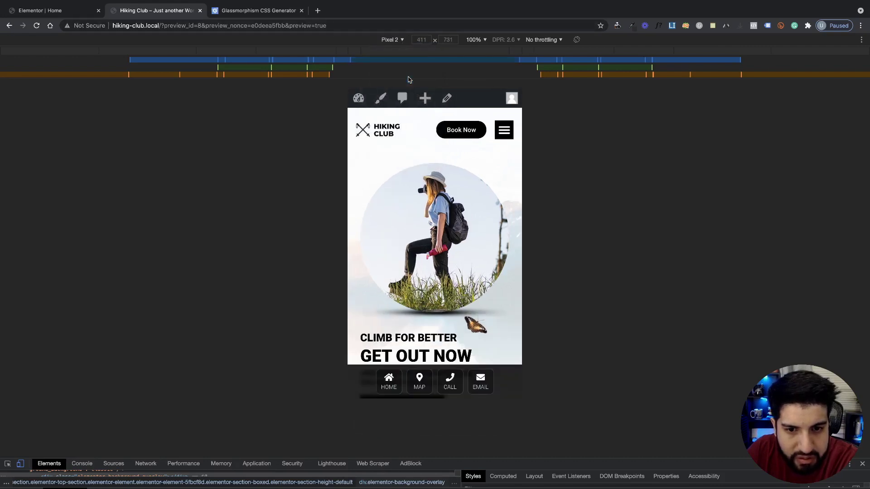
pyautogui.click(396, 45)
pyautogui.click(399, 62)
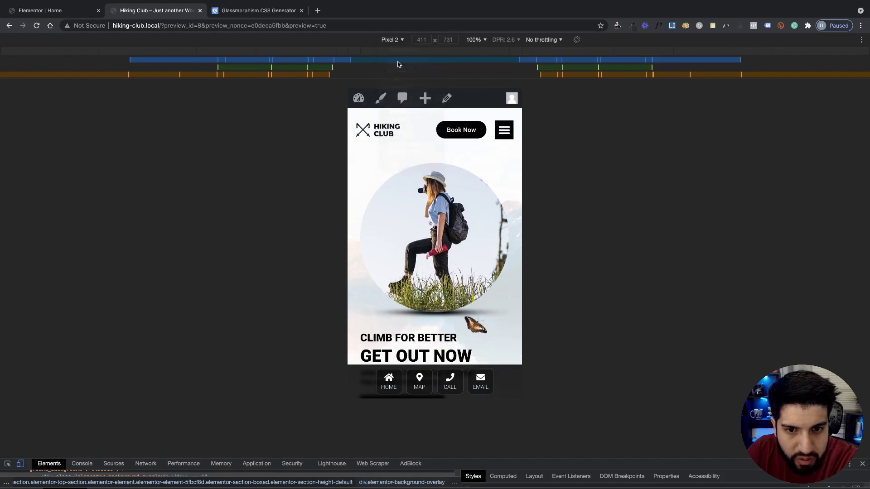
pyautogui.scroll(-5, 449, 317)
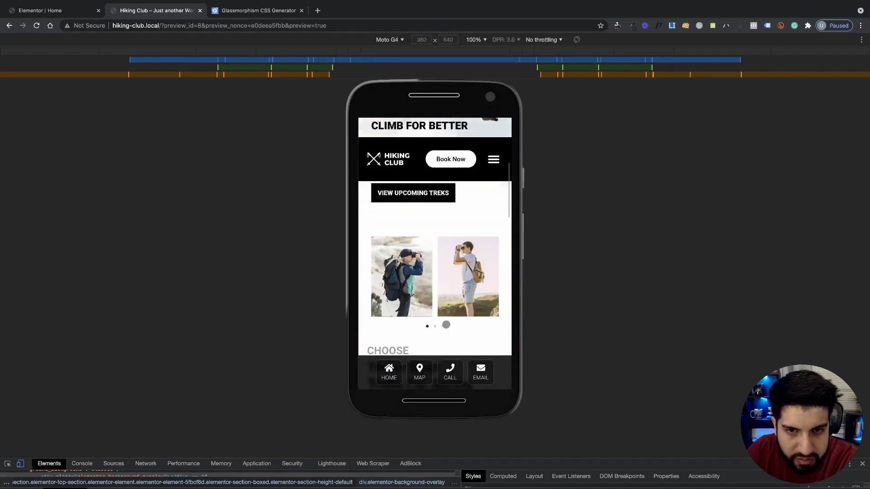
pyautogui.scroll(5, 456, 282)
pyautogui.click(397, 40)
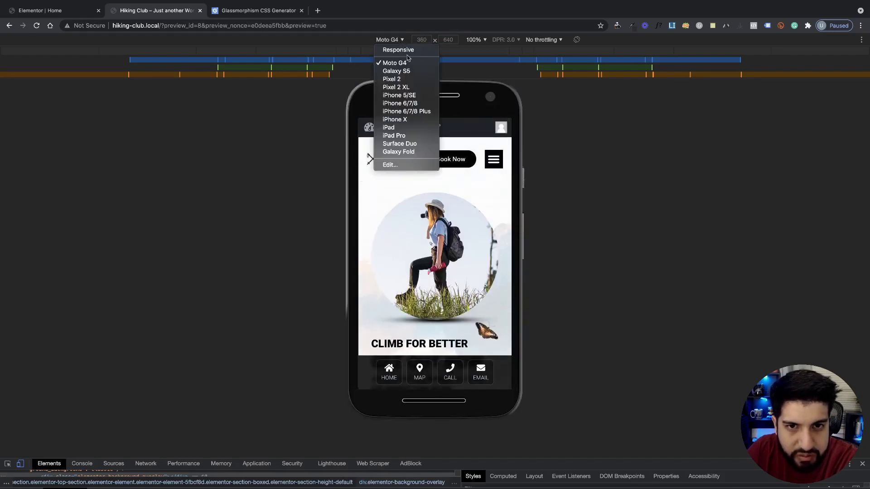
pyautogui.click(399, 143)
# Scroll the Surface Duo preview to check the fixed bottom menu
pyautogui.scroll(-5, 518, 301)
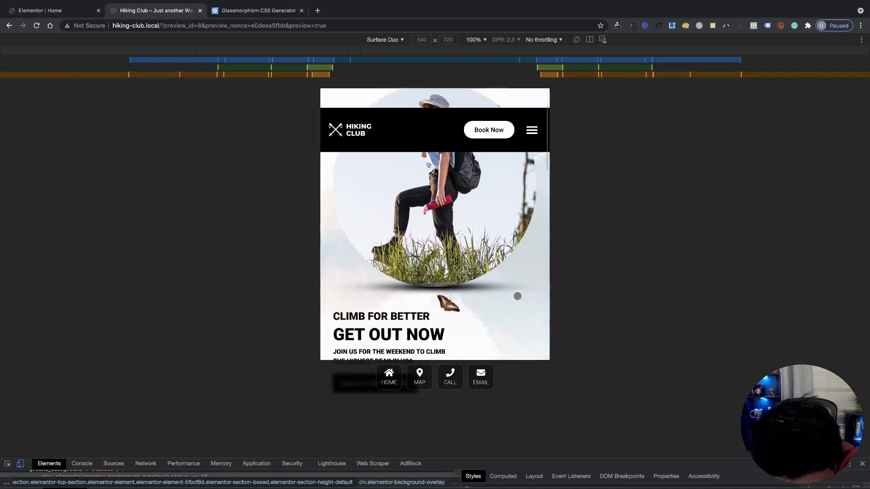
pyautogui.scroll(5, 518, 297)
pyautogui.scroll(-10, 518, 297)
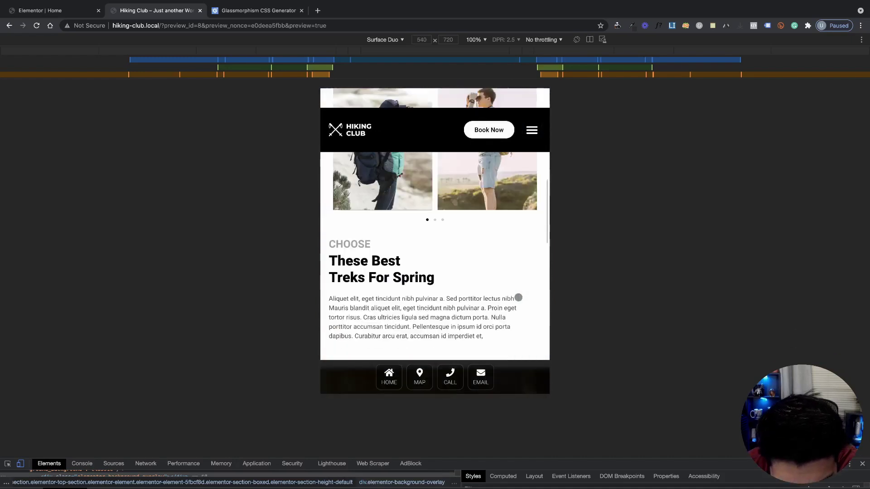
pyautogui.scroll(6, 520, 297)
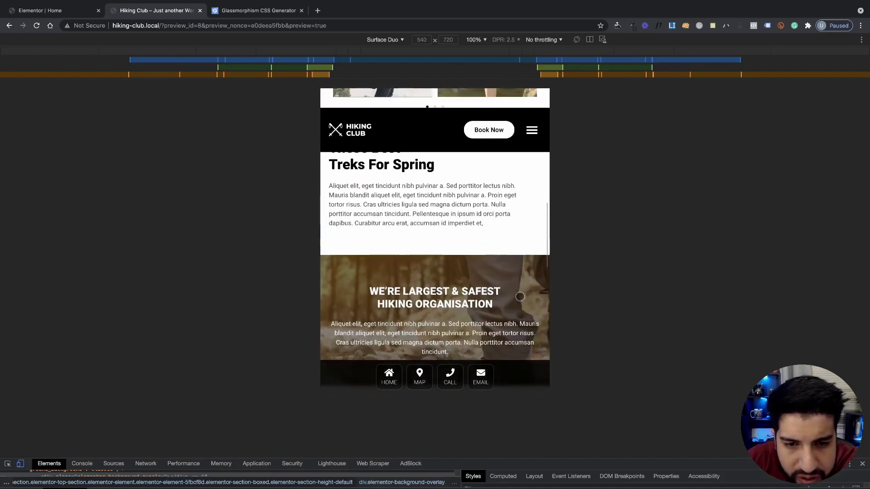
pyautogui.scroll(-3, 520, 297)
pyautogui.scroll(-10, 520, 297)
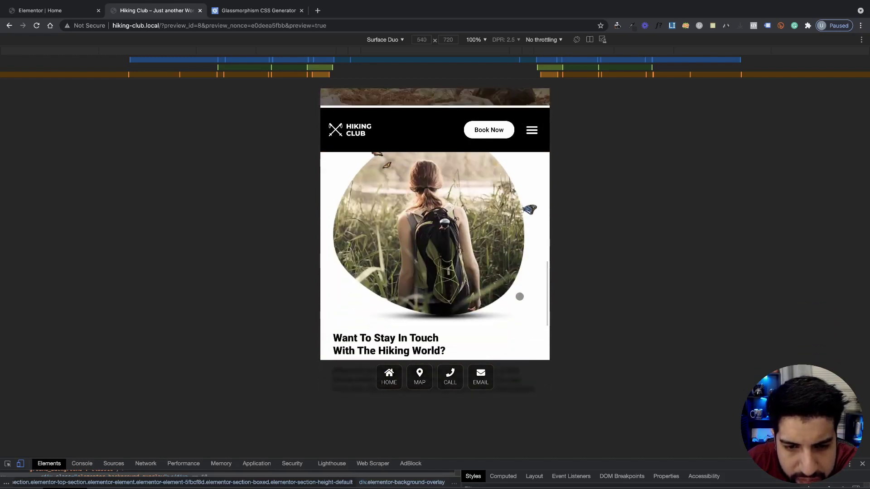
pyautogui.scroll(8, 520, 297)
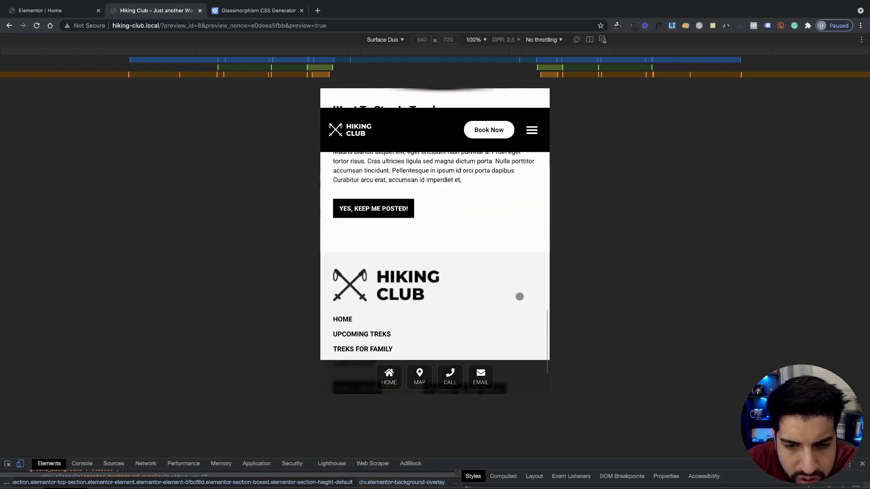
pyautogui.scroll(5, 519, 298)
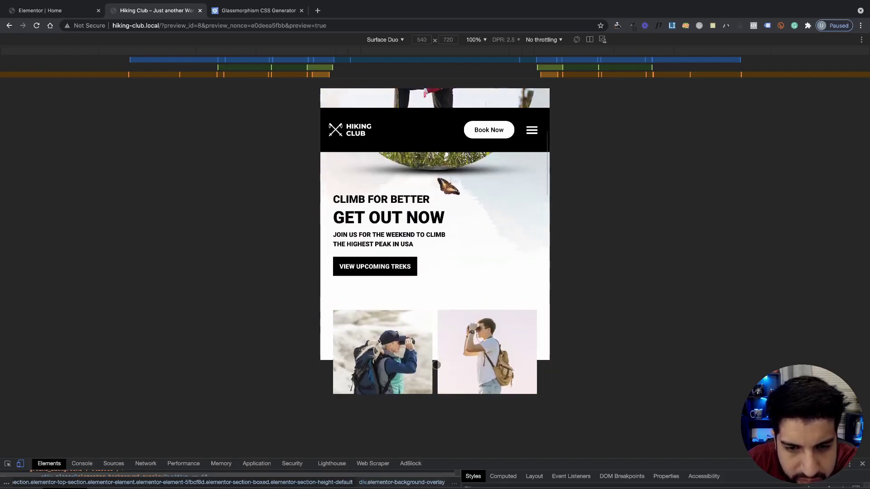
pyautogui.scroll(5, 433, 342)
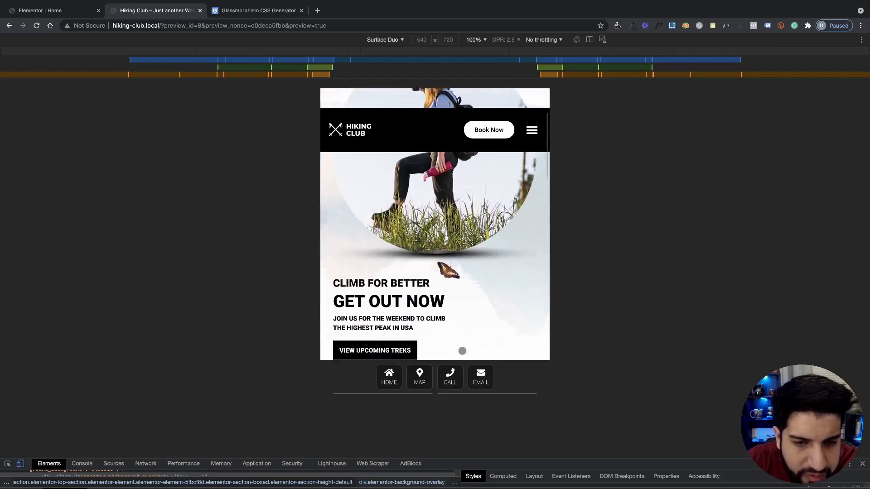
pyautogui.scroll(2, 449, 373)
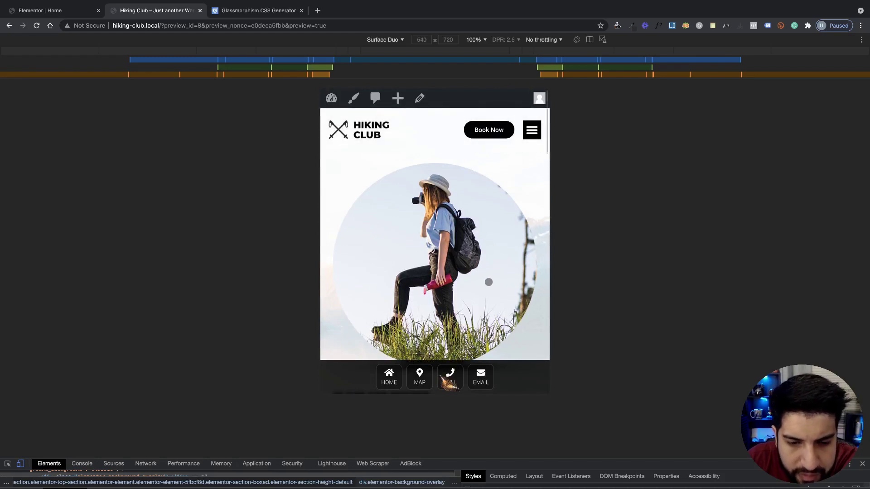
pyautogui.scroll(-5, 521, 308)
pyautogui.scroll(5, 523, 311)
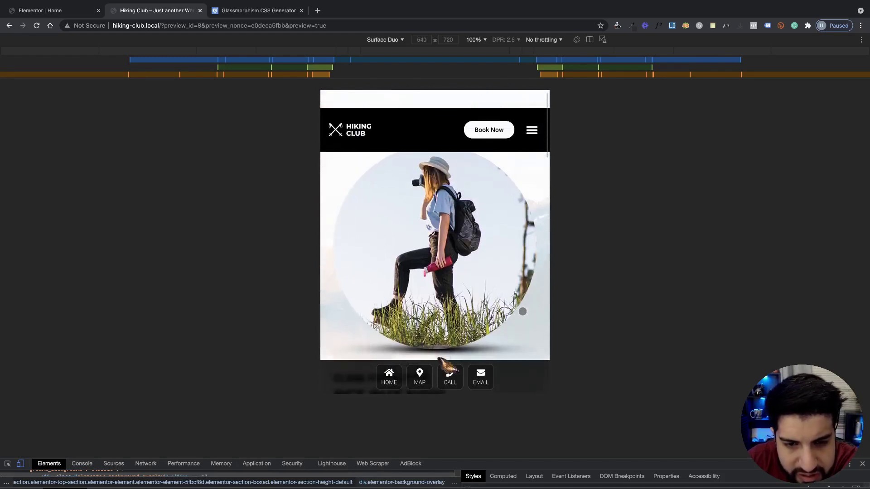
pyautogui.scroll(-5, 446, 365)
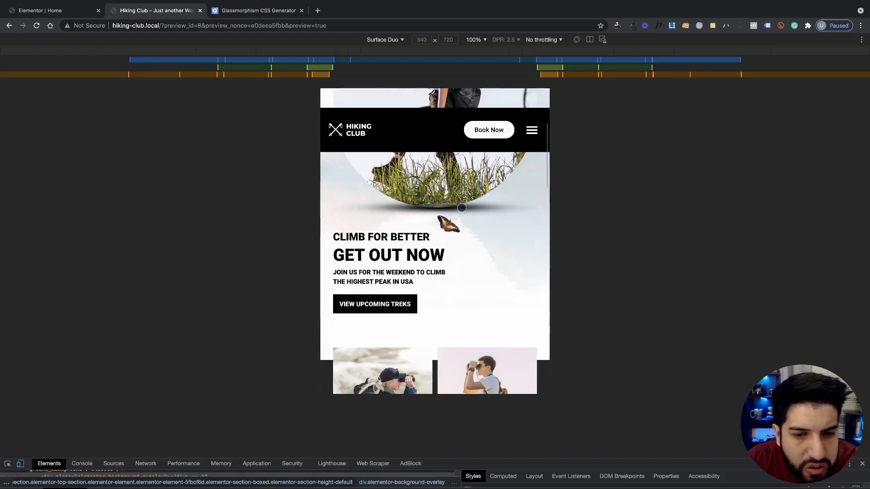
# Enter a Z-Index of 5 for the bottom menu section
pyautogui.click(58, 10)
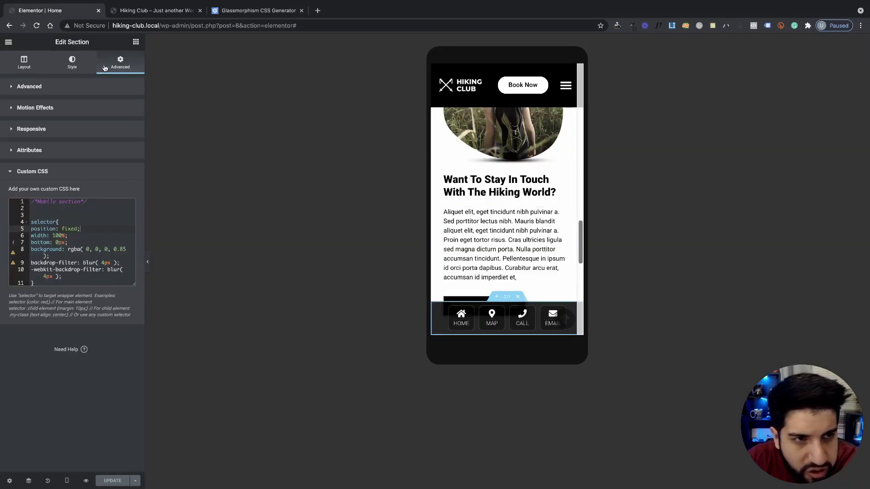
pyautogui.click(29, 87)
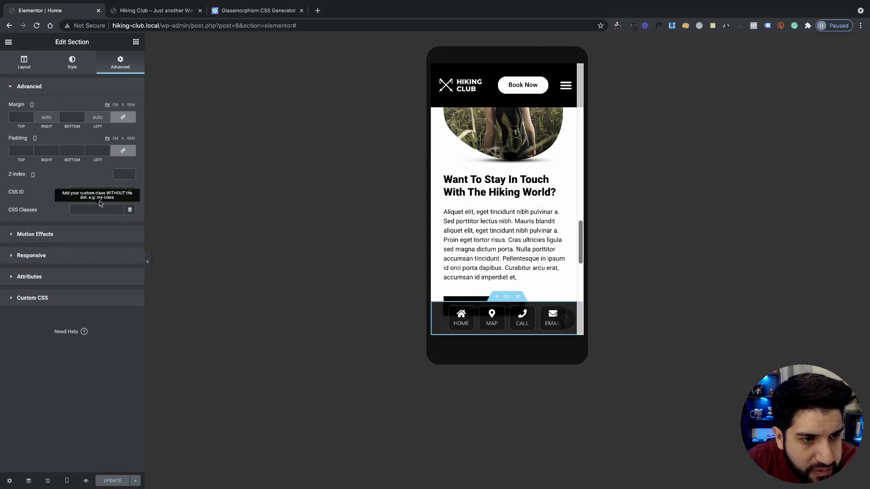
pyautogui.write('5')
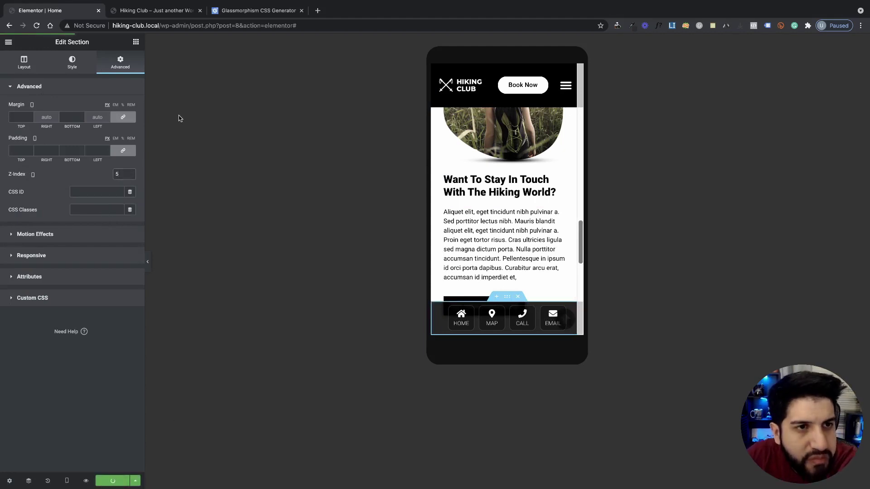
pyautogui.hotkey('ctrl', 'Tab')
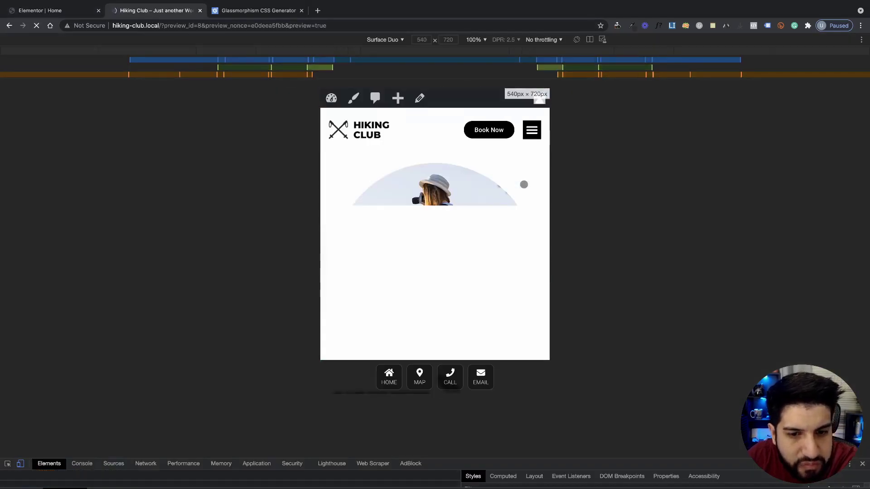
# Preview the page at iPhone X, iPhone 6/7/8 Plus, iPhone 6/7/8 and iPhone 5/SE sizes
pyautogui.scroll(-8, 436, 247)
pyautogui.scroll(5, 436, 247)
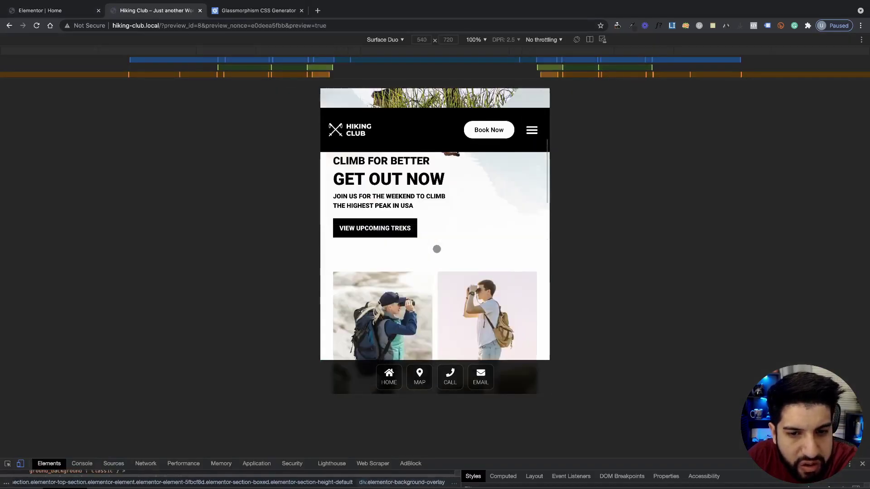
pyautogui.scroll(3, 436, 248)
pyautogui.scroll(-8, 437, 249)
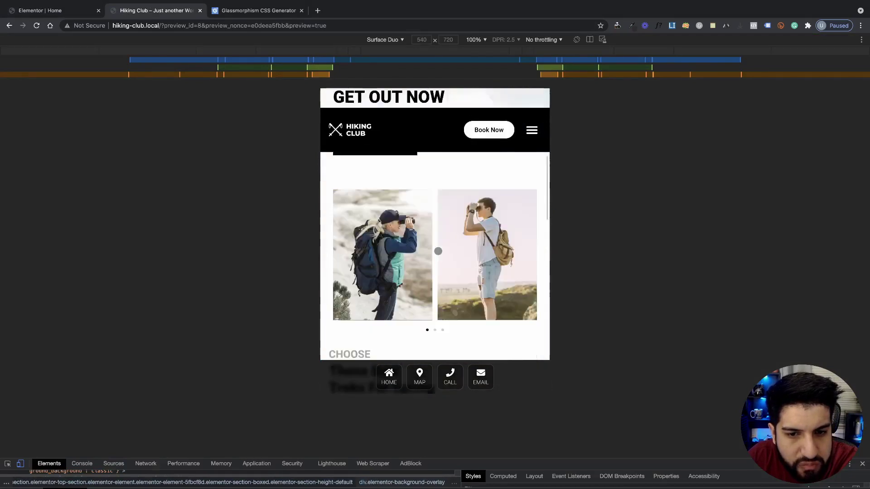
pyautogui.scroll(-10, 436, 251)
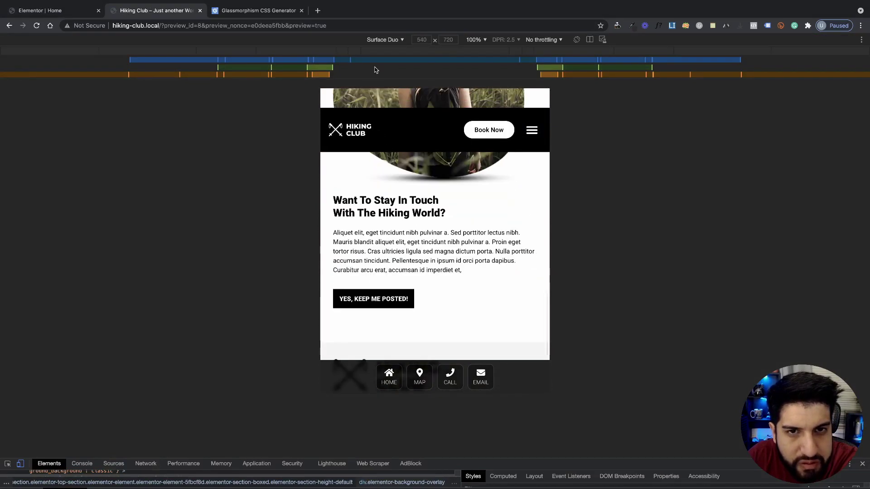
pyautogui.click(385, 40)
pyautogui.click(389, 119)
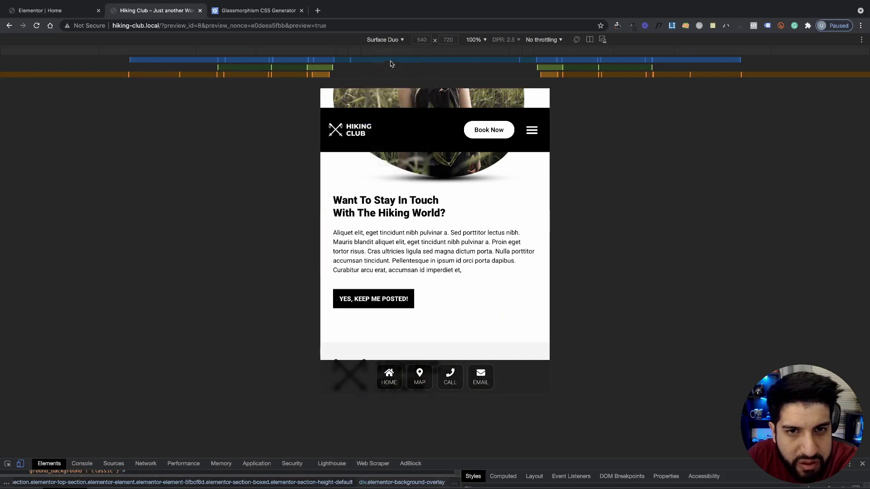
pyautogui.click(395, 41)
pyautogui.click(392, 110)
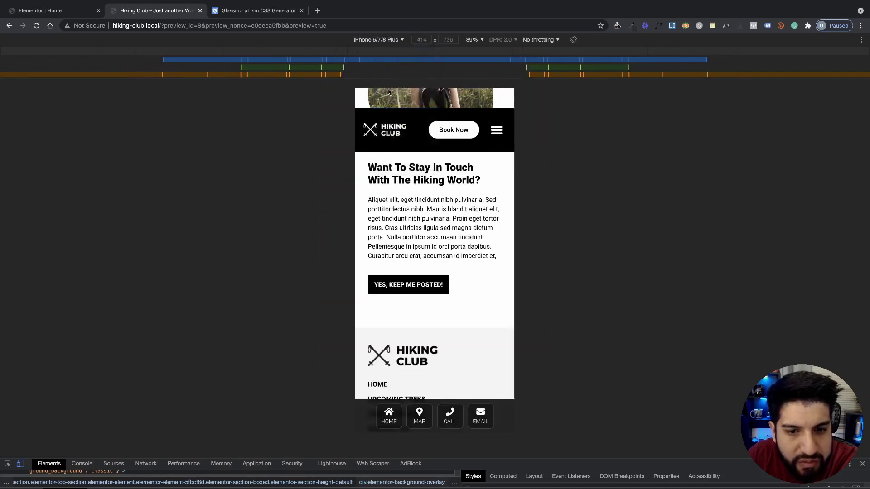
pyautogui.click(389, 42)
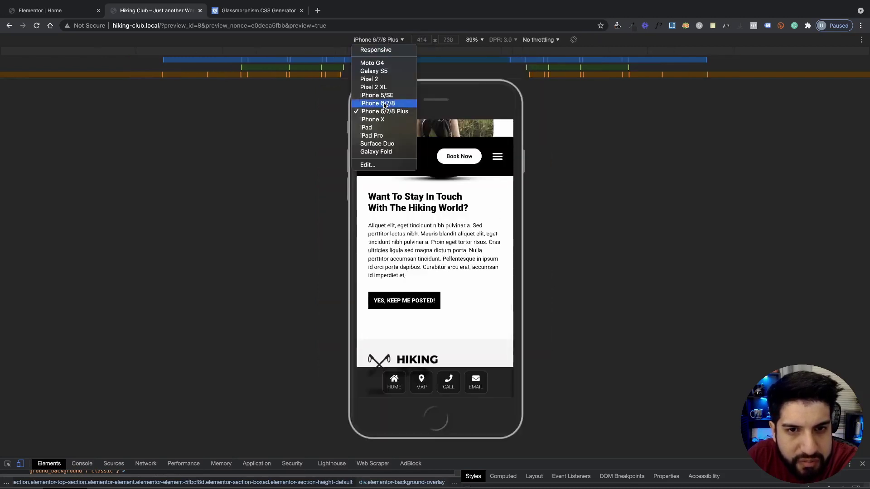
pyautogui.click(392, 102)
pyautogui.click(382, 41)
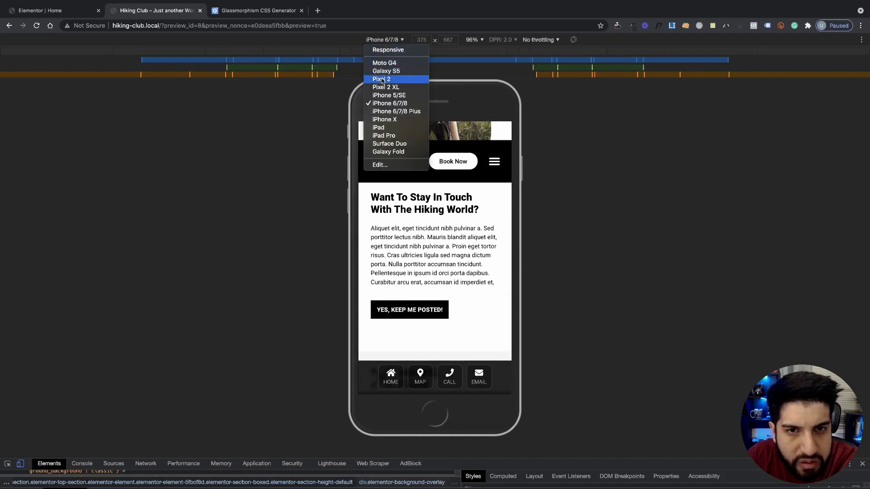
pyautogui.click(380, 95)
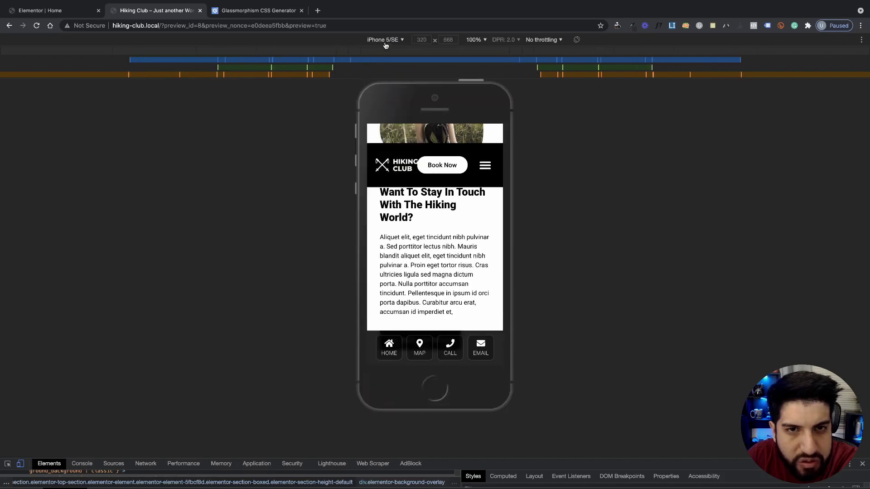
# Check the Pixel 2 XL and Surface Duo sizes, then close the developer tools
pyautogui.click(385, 41)
pyautogui.click(386, 87)
pyautogui.scroll(-5, 473, 338)
pyautogui.scroll(10, 473, 339)
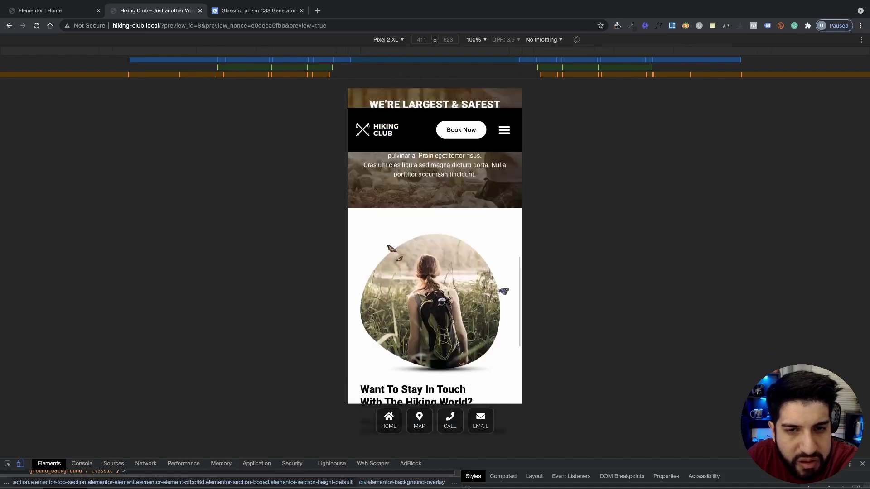
pyautogui.click(392, 42)
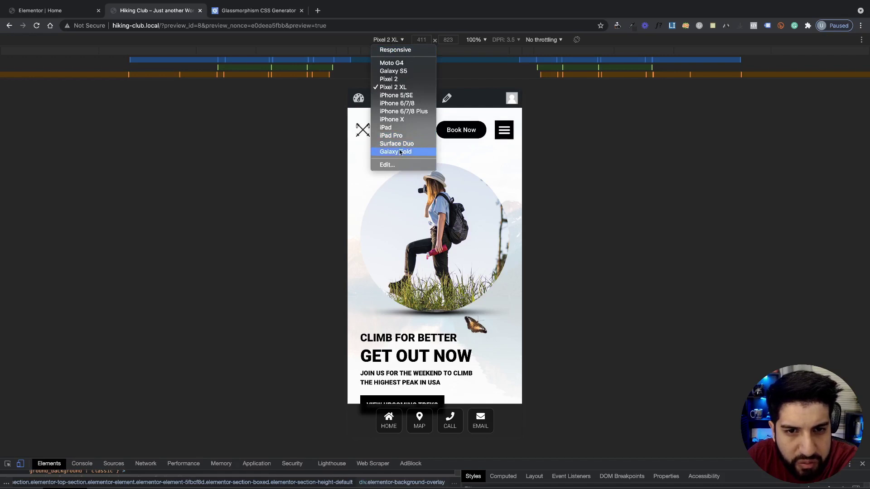
pyautogui.click(400, 145)
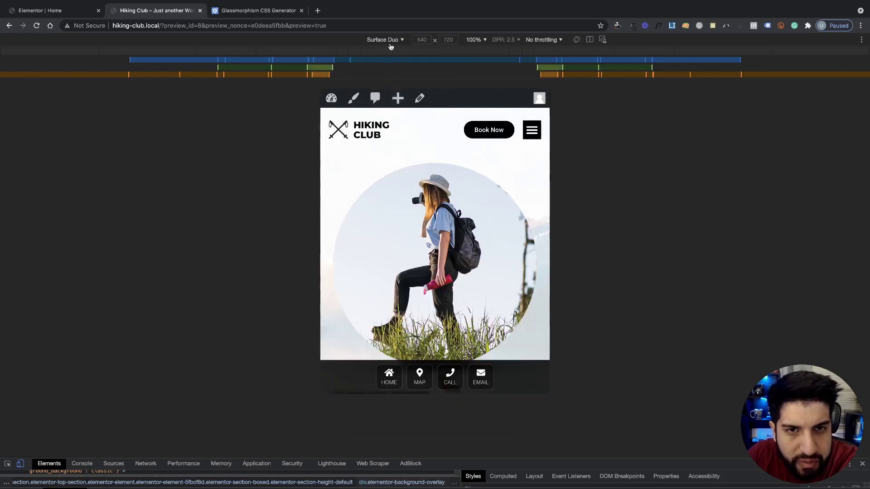
pyautogui.click(391, 41)
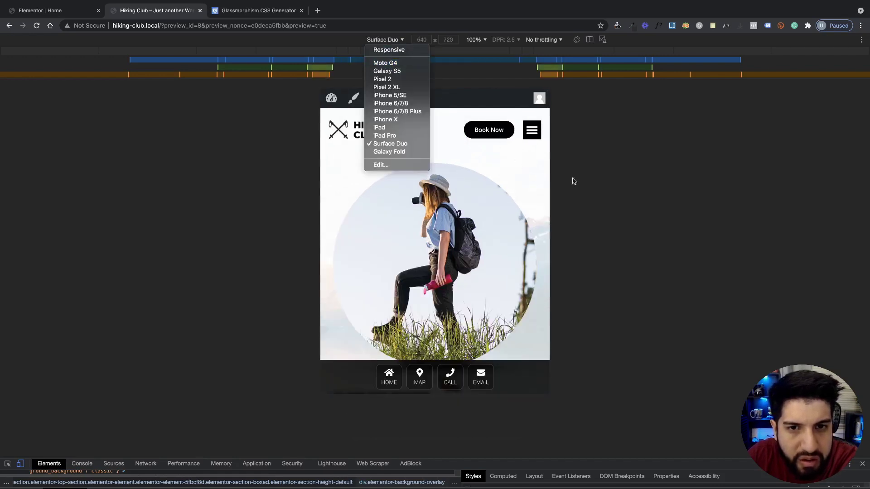
pyautogui.click(674, 188)
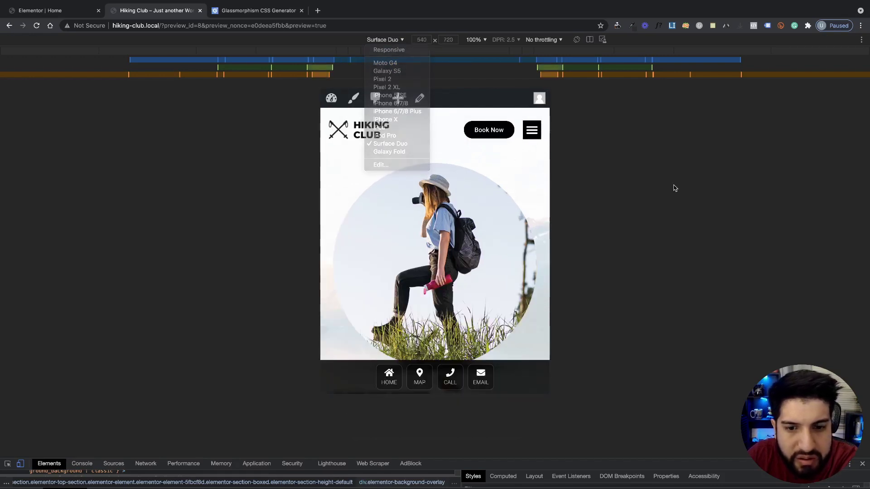
pyautogui.click(863, 466)
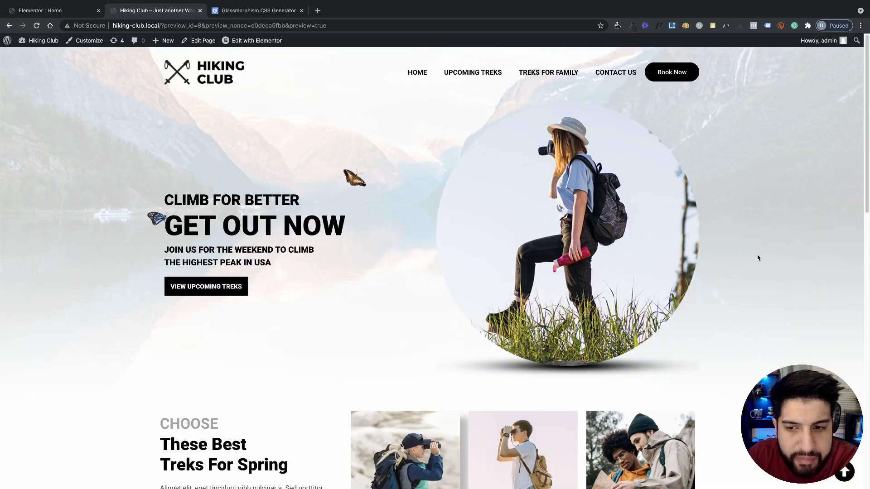
# Reopen developer tools in Responsive mode and widen the viewport to about 755 px
pyautogui.scroll(-10, 758, 257)
pyautogui.scroll(6, 757, 258)
pyautogui.rightClick(769, 210)
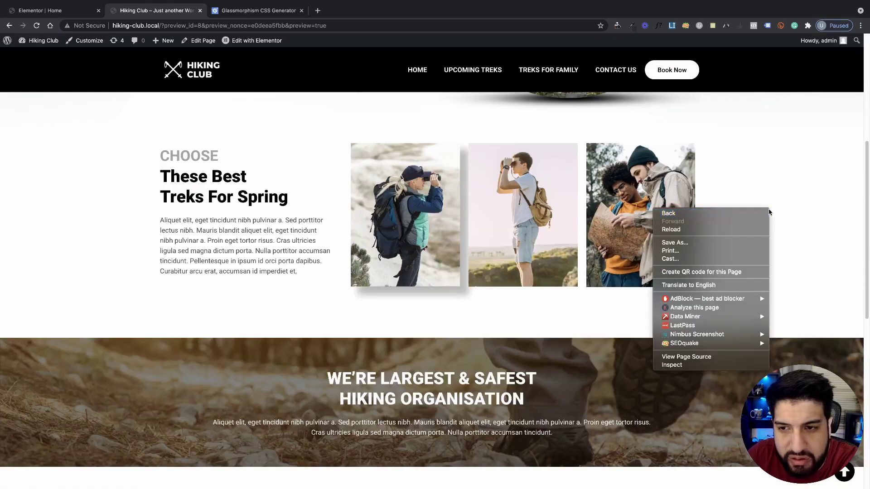
pyautogui.click(712, 365)
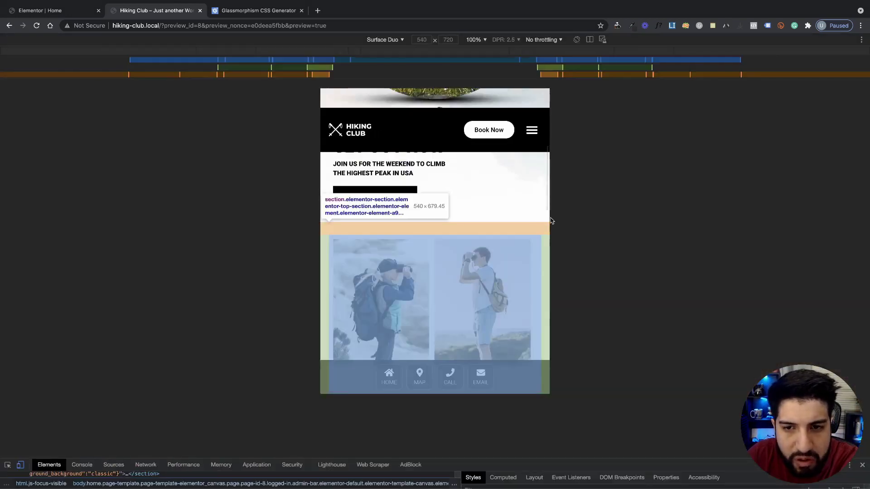
pyautogui.click(375, 40)
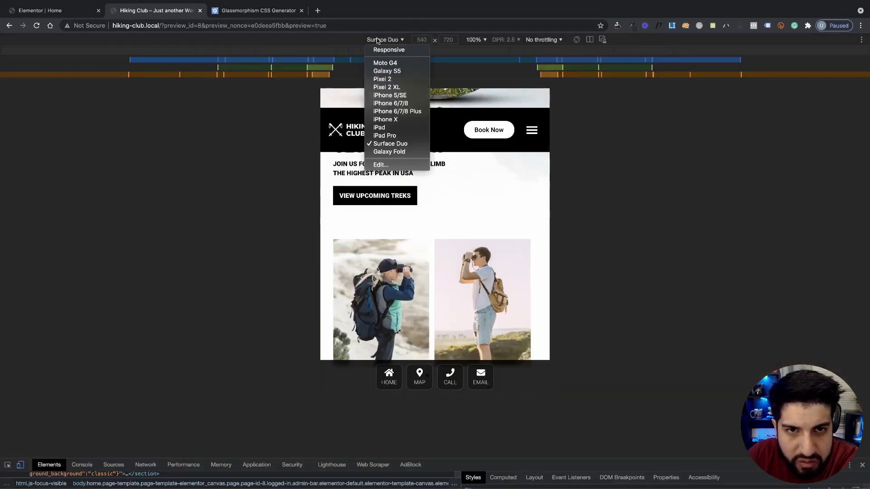
pyautogui.click(373, 50)
pyautogui.moveTo(506, 180); pyautogui.dragTo(600, 192)
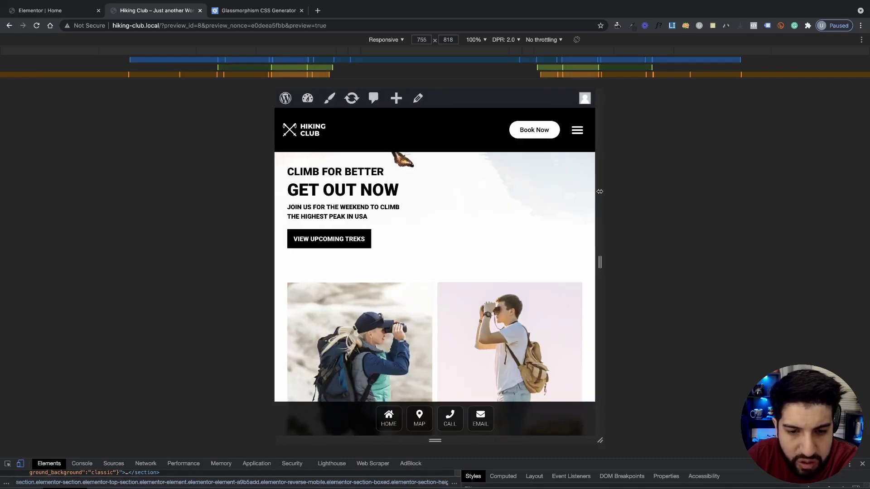
# Turn off Hide On Tablet for the bottom menu section
pyautogui.click(37, 14)
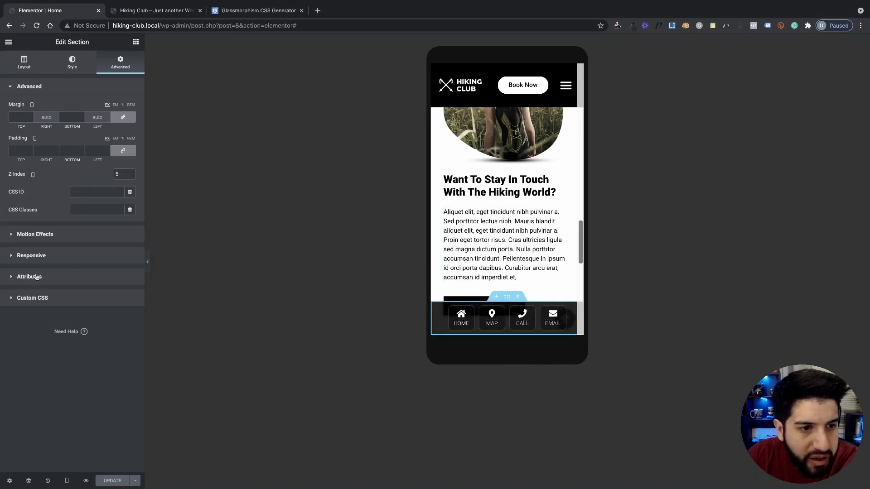
pyautogui.click(39, 300)
pyautogui.click(44, 131)
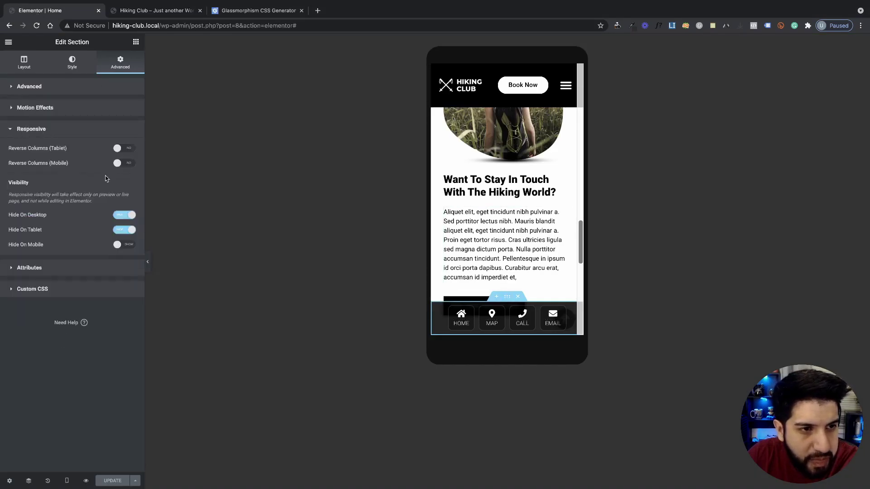
pyautogui.click(126, 232)
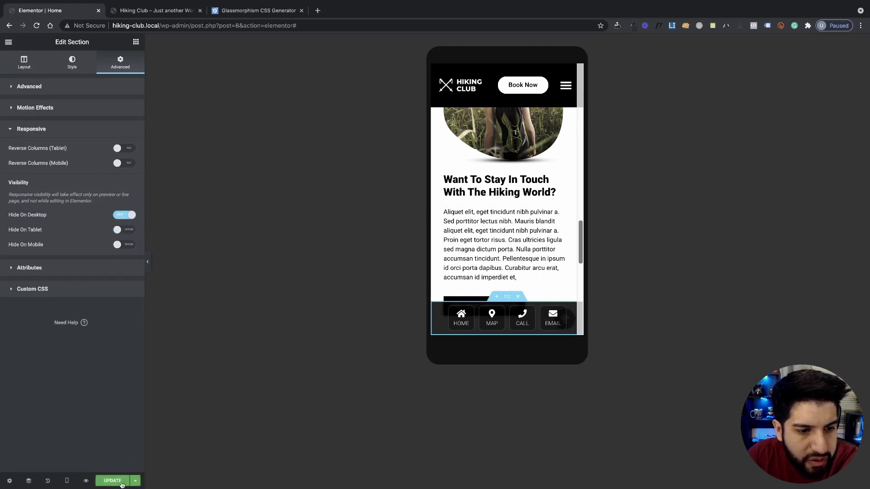
# Test the tablet breakpoint in the live preview, then switch Hide On Tablet back on
pyautogui.click(163, 9)
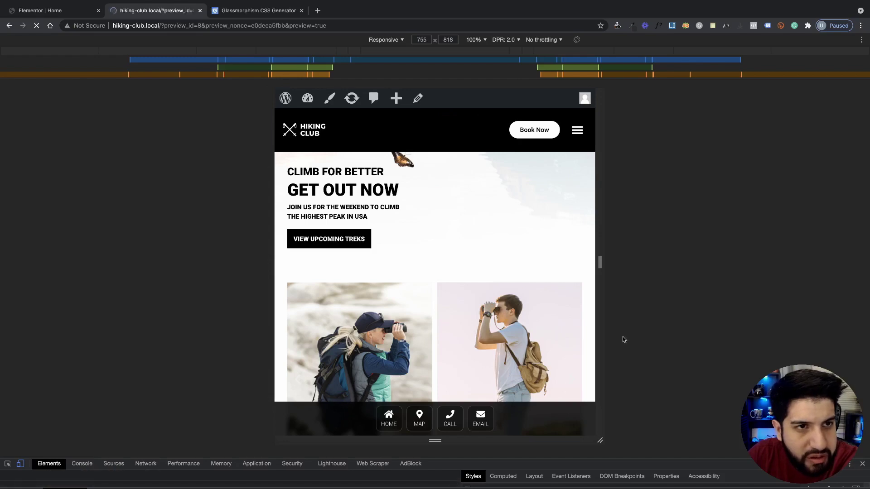
pyautogui.moveTo(607, 307)
pyautogui.mouseDown()
pyautogui.moveTo(632, 304)
pyautogui.moveTo(592, 300)
pyautogui.moveTo(613, 298)
pyautogui.moveTo(604, 297)
pyautogui.mouseUp()
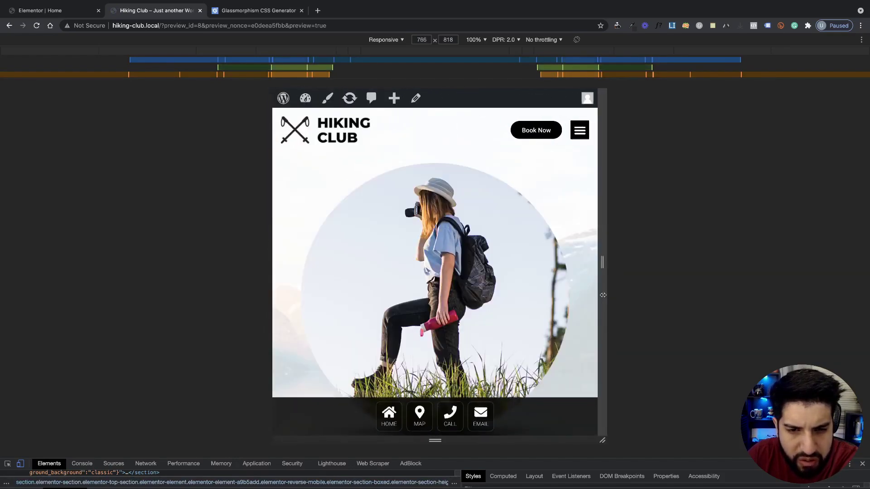
pyautogui.click(40, 10)
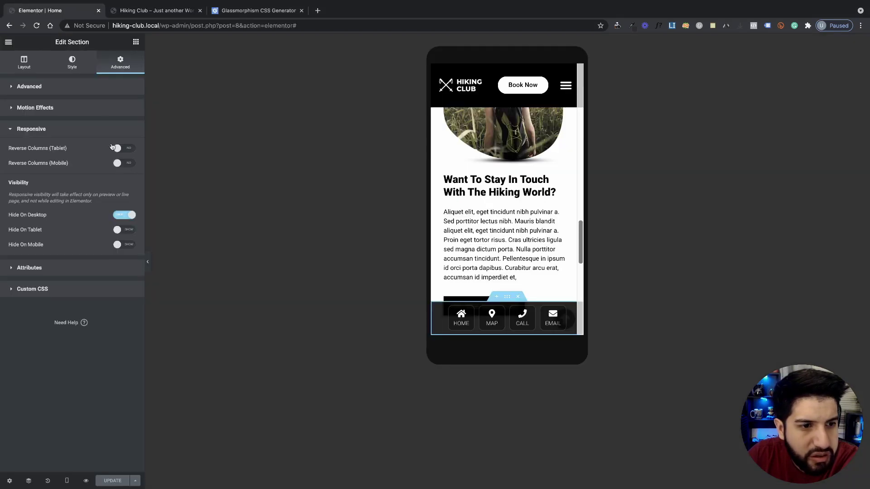
pyautogui.click(125, 231)
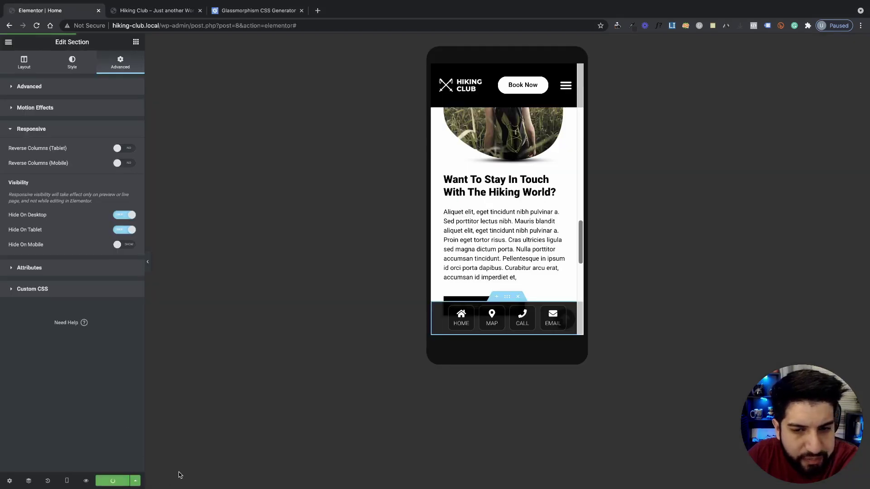
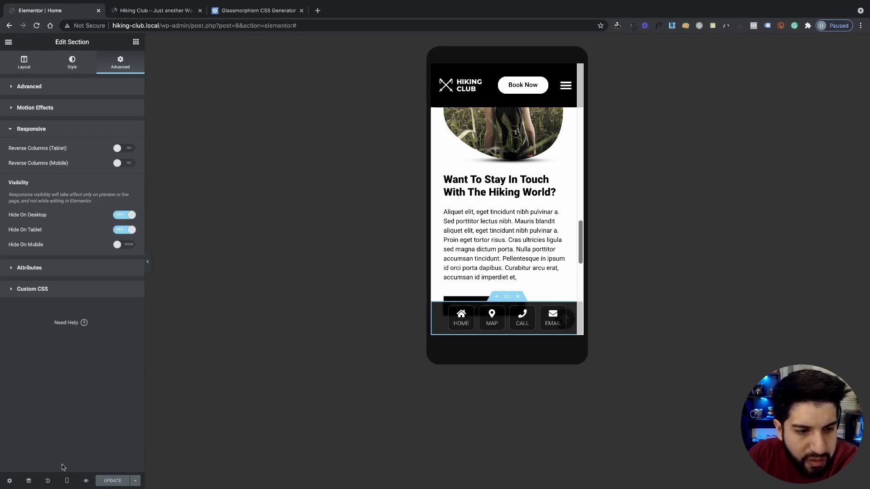
# Preview the page at Tablet width and turn off Hide On Tablet for the bottom icon bar
pyautogui.click(66, 484)
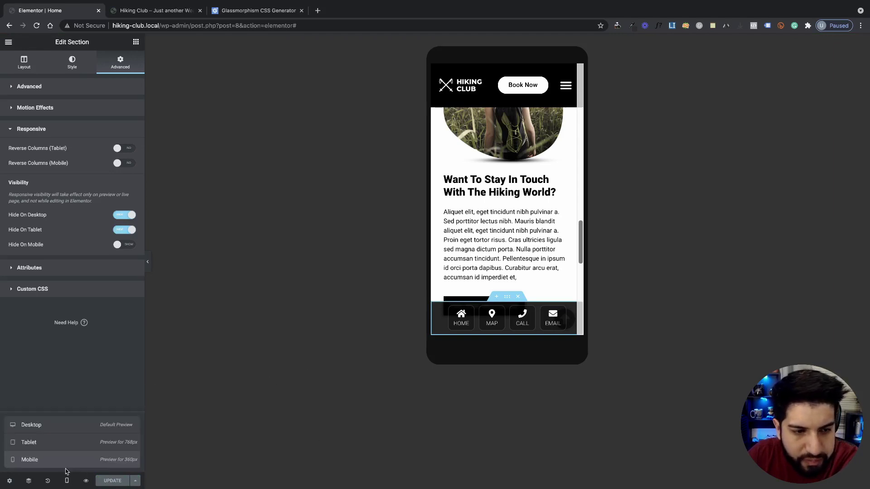
pyautogui.click(64, 443)
pyautogui.scroll(-2, 531, 343)
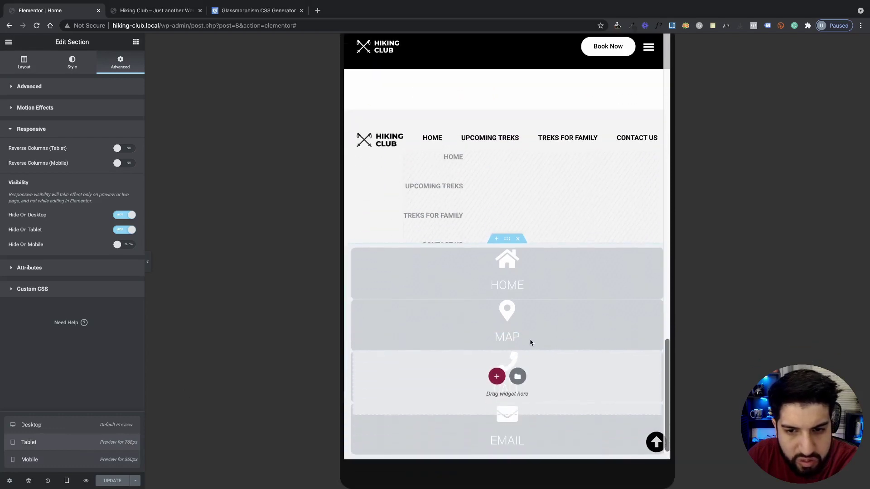
pyautogui.scroll(6, 540, 342)
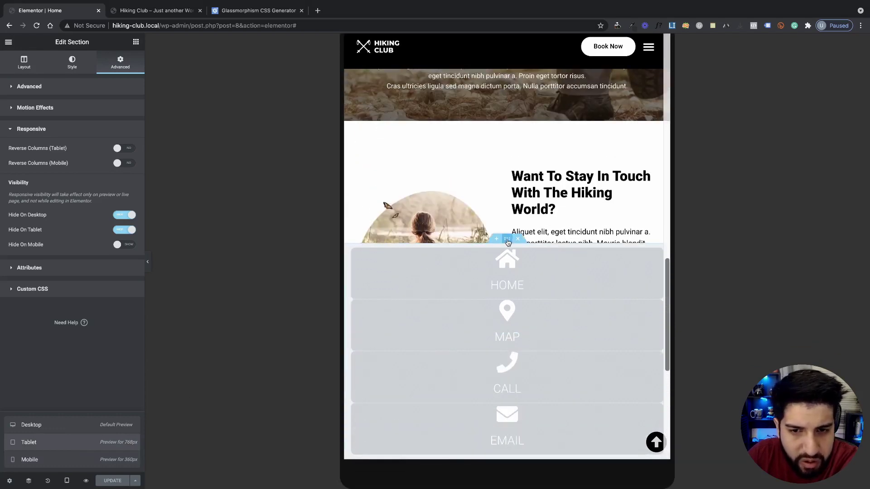
pyautogui.click(116, 230)
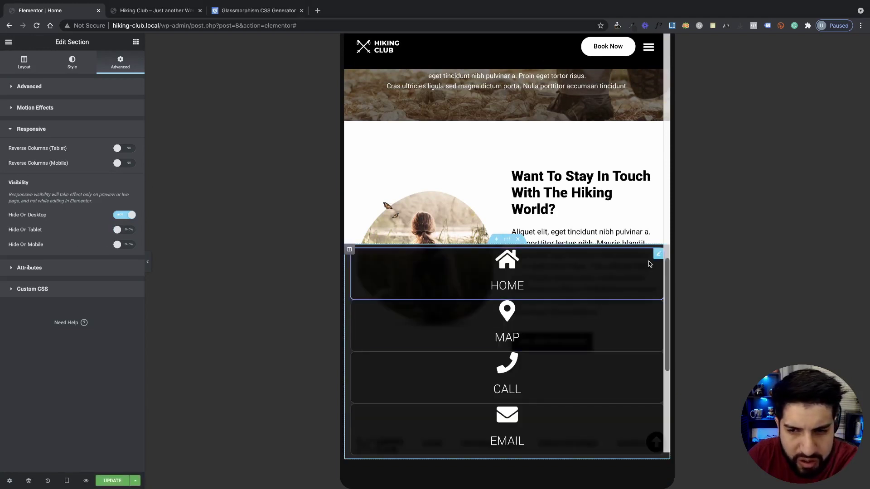
# Give the HOME icon box a Custom width of 129 px
pyautogui.click(658, 255)
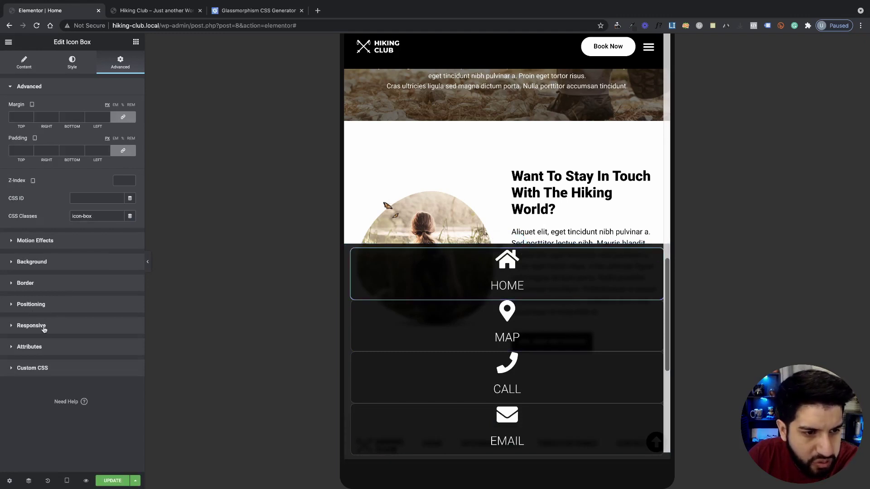
pyautogui.click(43, 305)
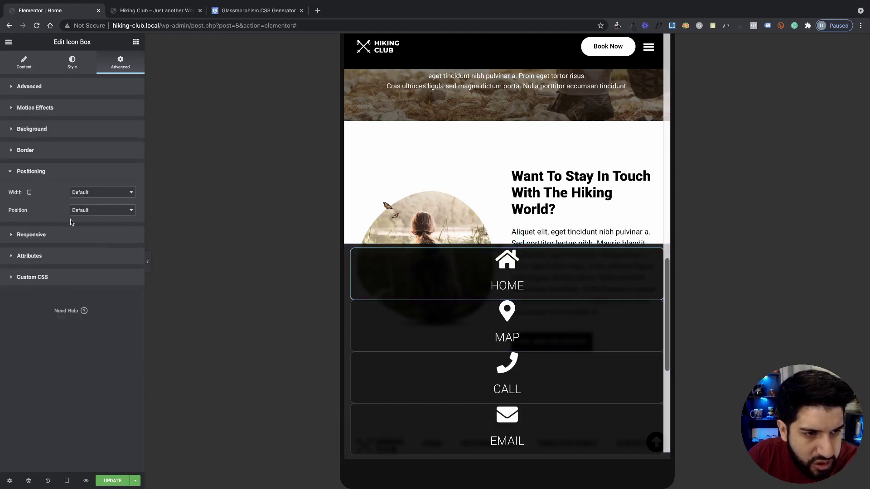
pyautogui.click(78, 194)
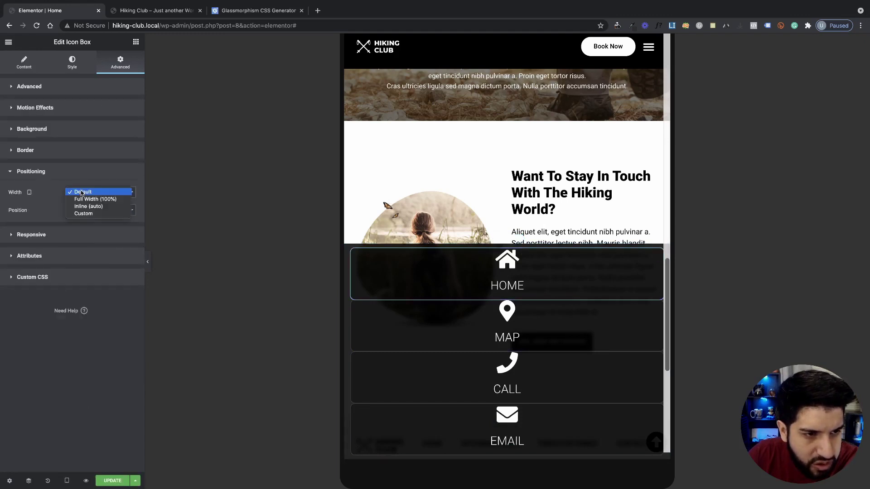
pyautogui.click(86, 213)
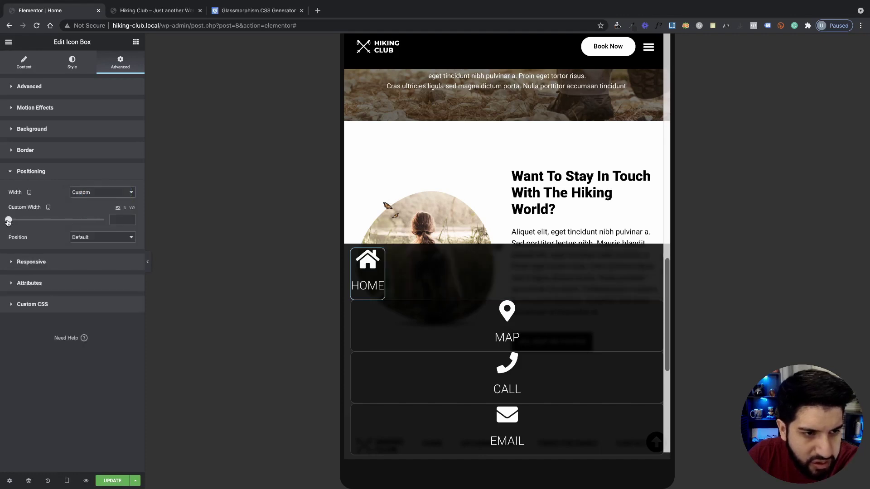
pyautogui.moveTo(9, 221); pyautogui.dragTo(21, 222)
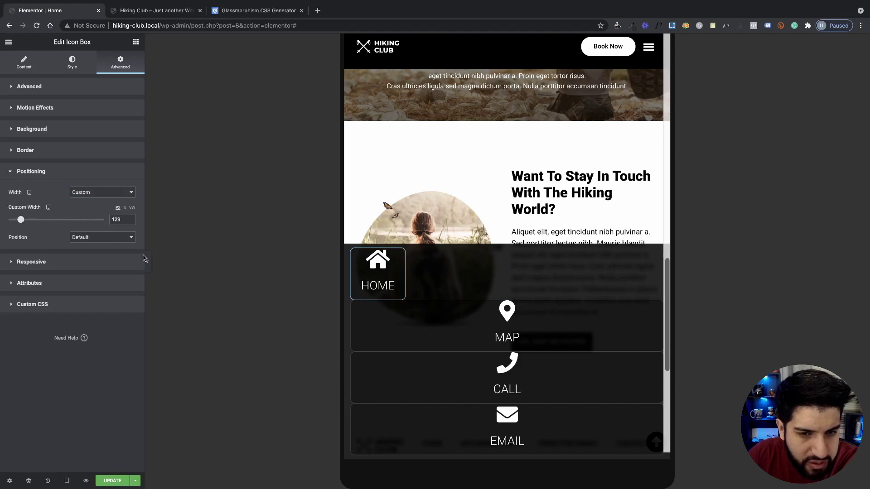
# Copy HOME's style and paste it onto the MAP and CALL boxes
pyautogui.rightClick(400, 262)
pyautogui.click(414, 296)
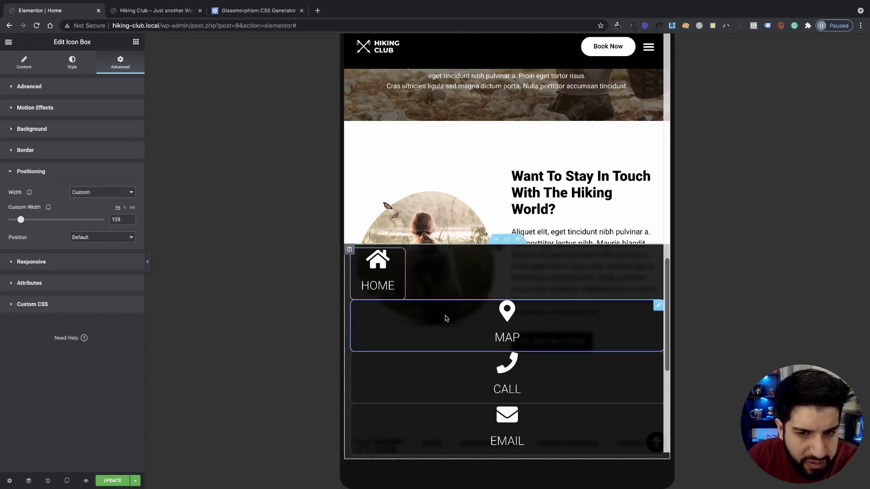
pyautogui.rightClick(483, 317)
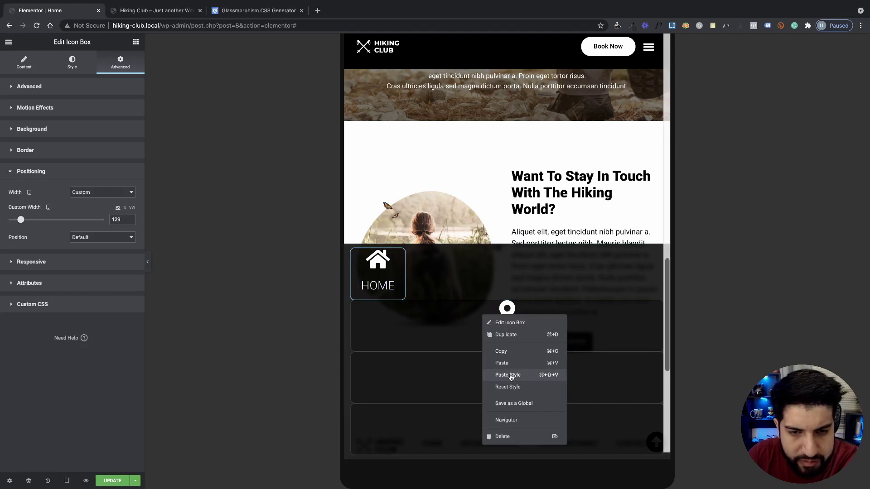
pyautogui.click(509, 375)
pyautogui.rightClick(434, 361)
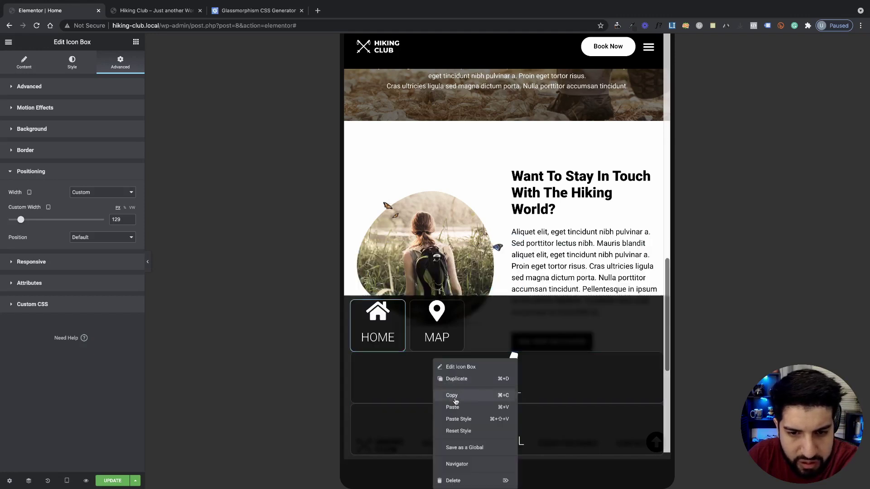
pyautogui.click(456, 420)
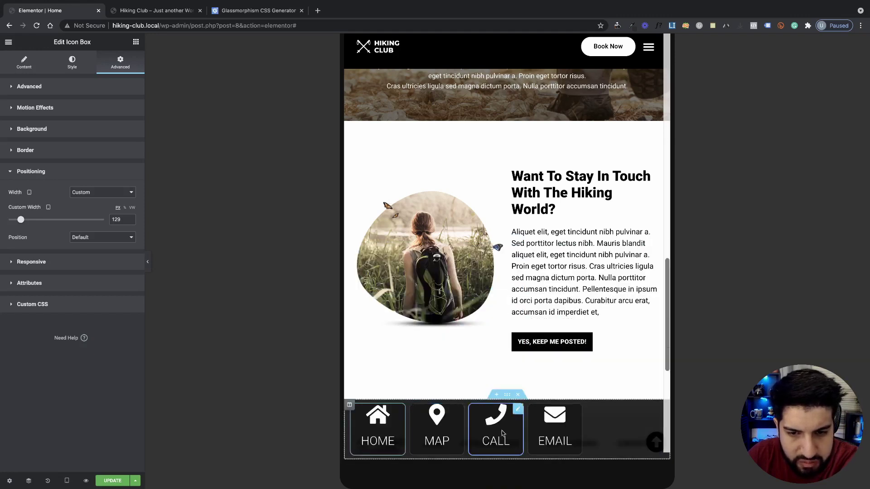
# Align the icon box column Middle vertically and Center horizontally
pyautogui.click(352, 406)
pyautogui.click(86, 126)
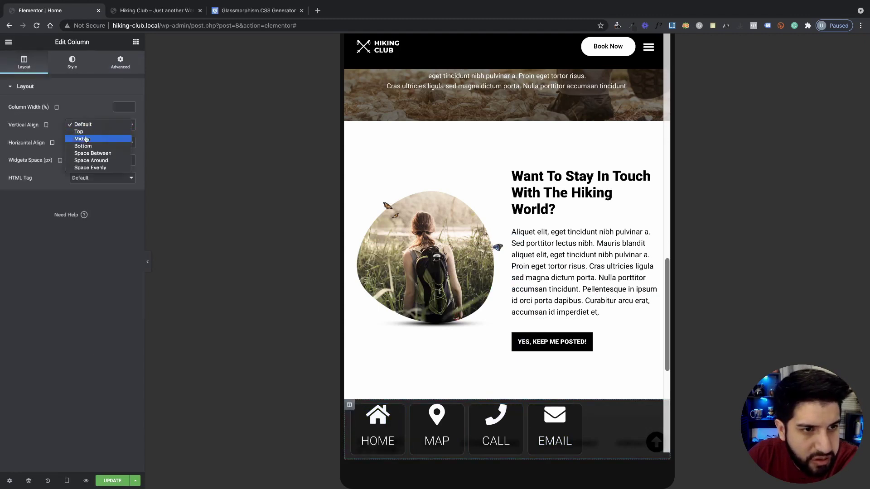
pyautogui.click(86, 140)
pyautogui.click(85, 144)
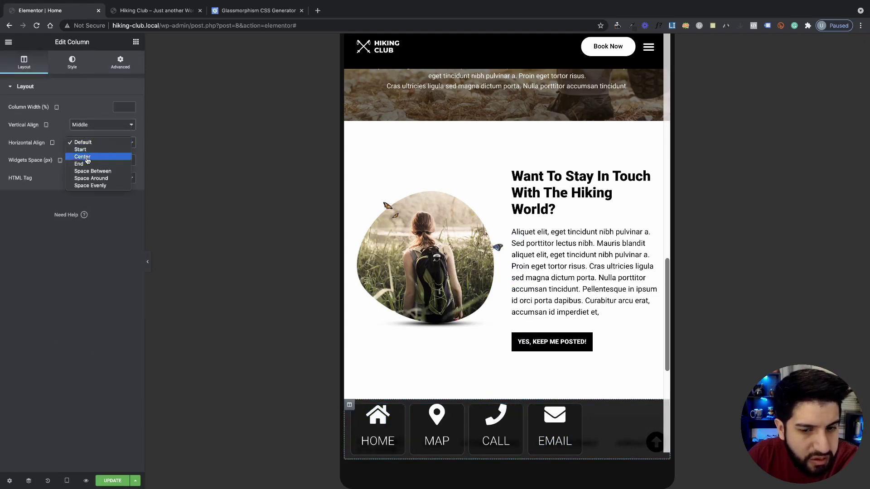
pyautogui.click(82, 156)
pyautogui.scroll(-2, 550, 436)
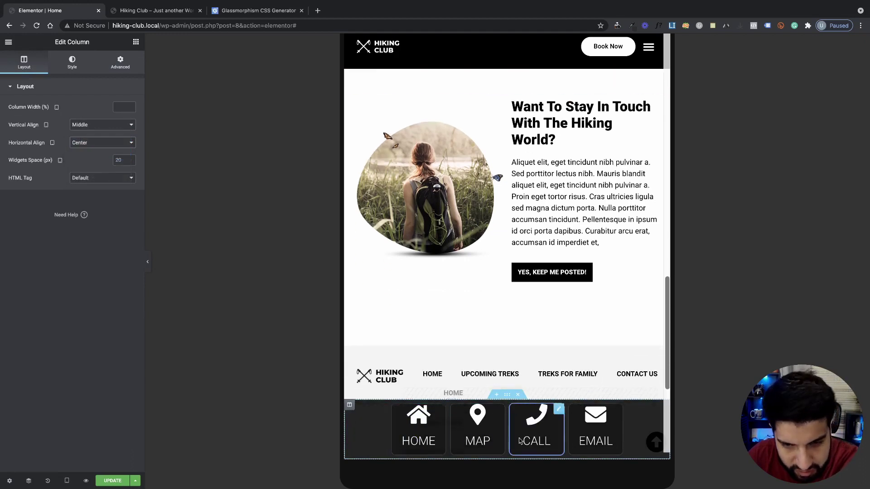
# Shrink the HOME box's icon size and title typography size
pyautogui.click(430, 430)
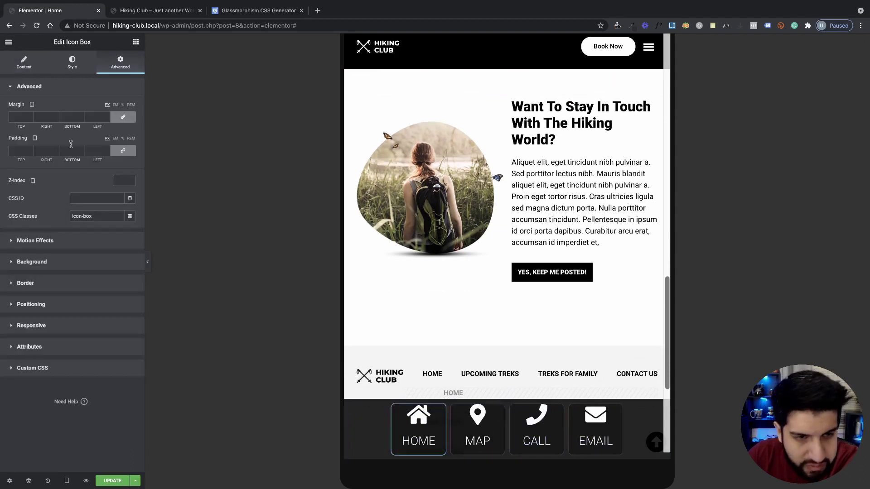
pyautogui.click(71, 63)
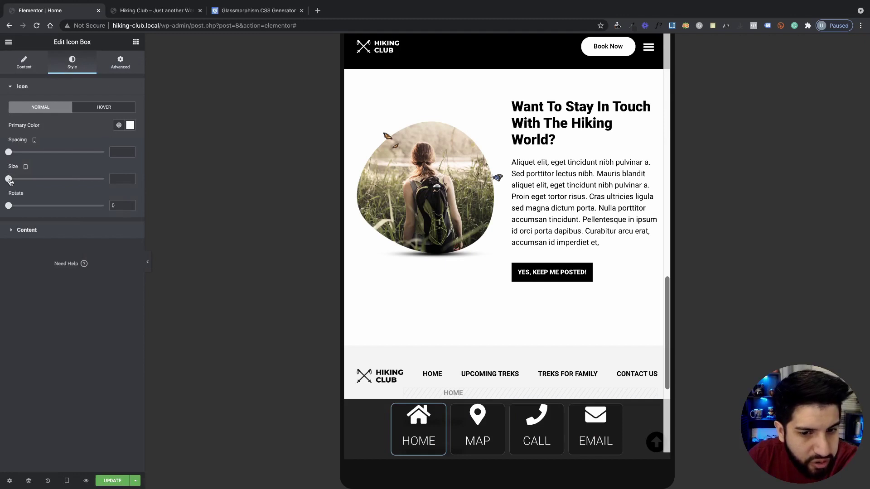
pyautogui.moveTo(10, 182); pyautogui.dragTo(12, 182)
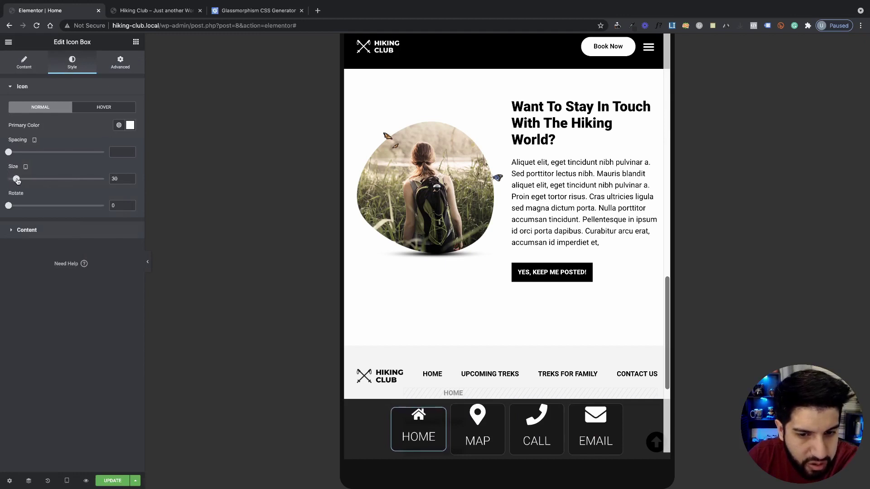
pyautogui.click(59, 229)
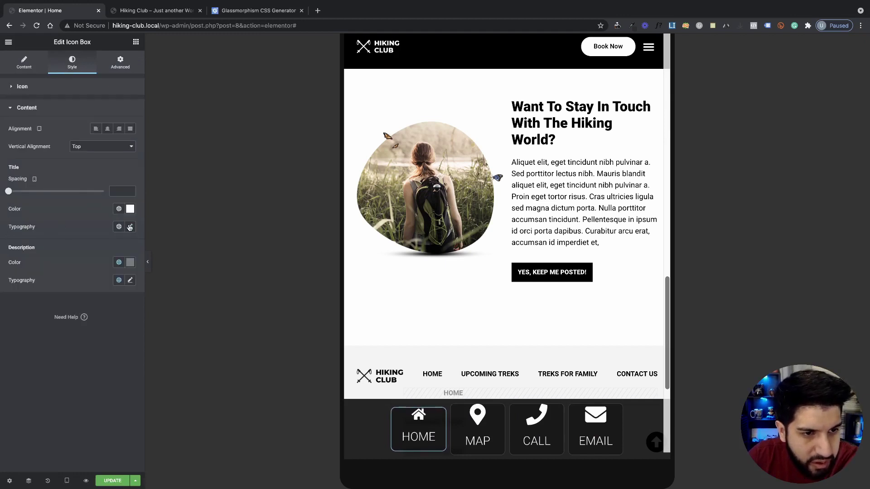
pyautogui.click(130, 227)
pyautogui.moveTo(16, 294); pyautogui.dragTo(22, 294)
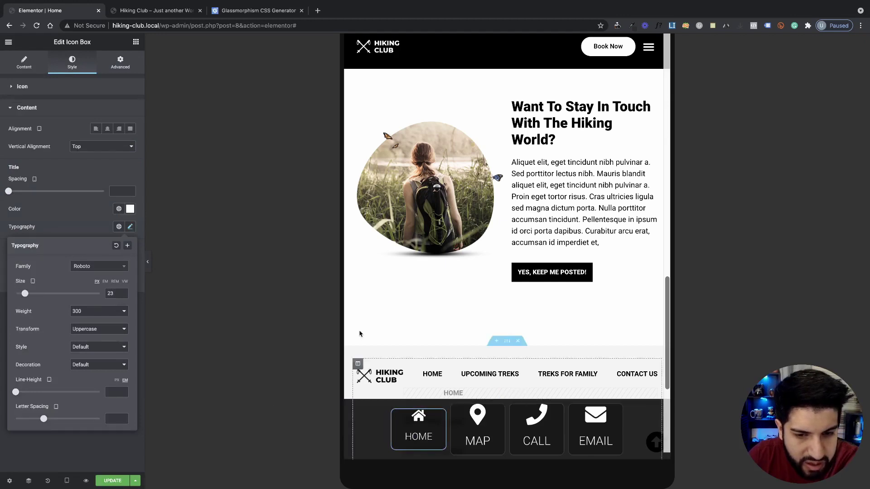
# Unlink the HOME box's padding and set its top padding to 10
pyautogui.click(120, 63)
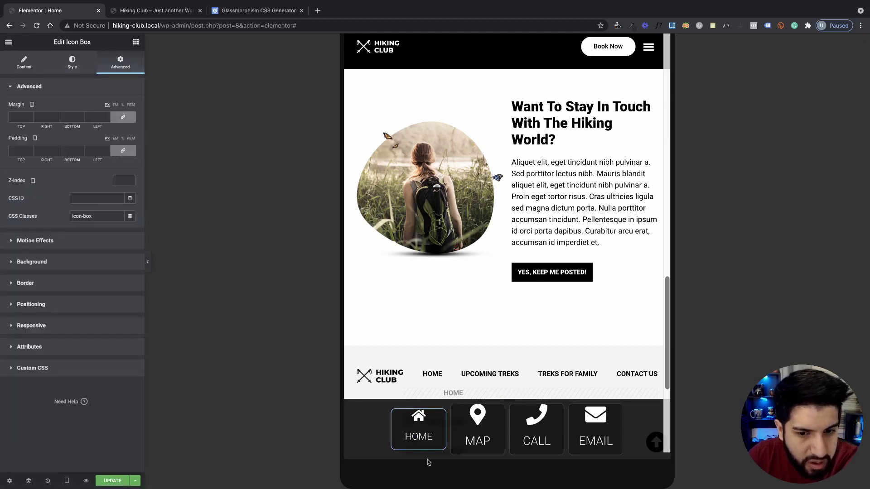
pyautogui.click(123, 151)
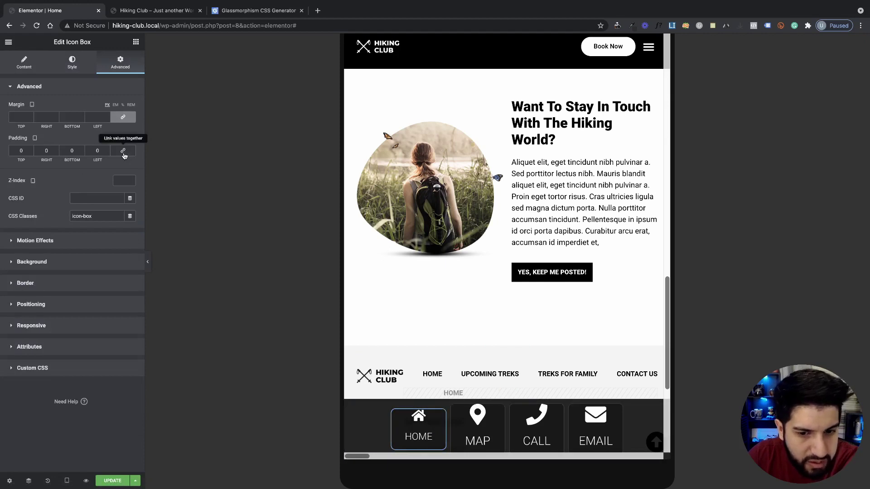
pyautogui.doubleClick(22, 150)
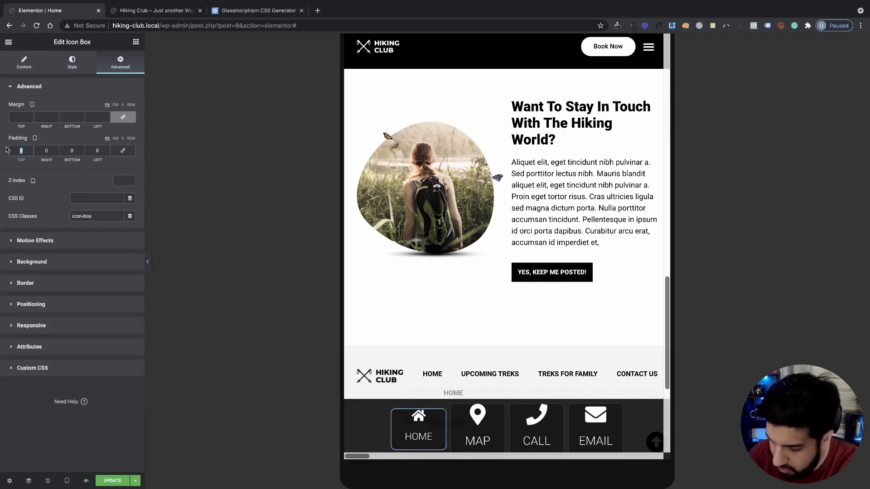
pyautogui.write('10')
pyautogui.scroll(-5, 490, 380)
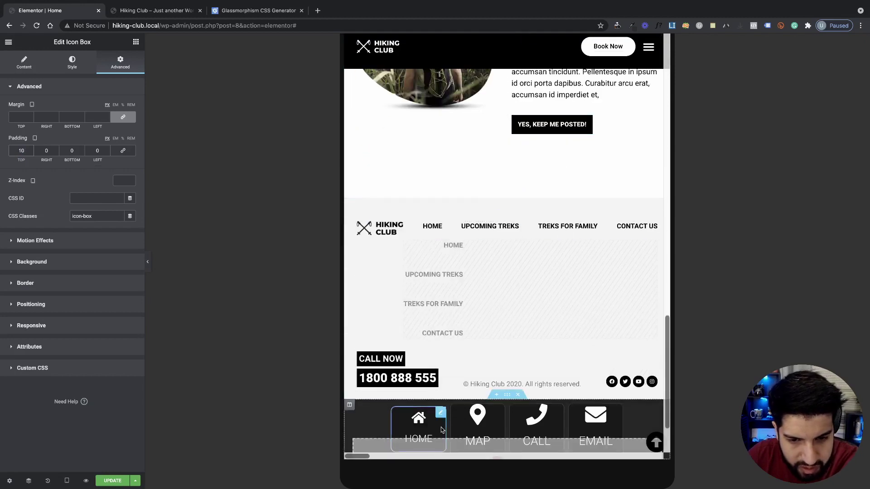
pyautogui.scroll(6, 491, 380)
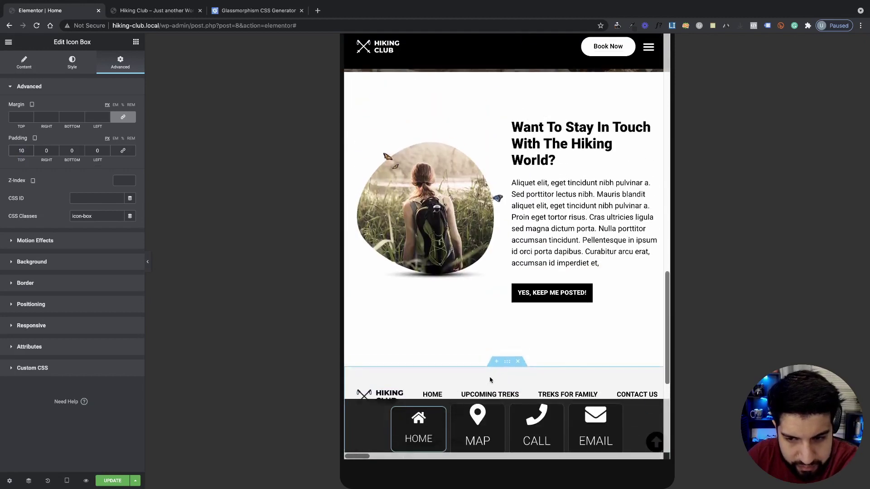
# Copy HOME's style and paste it onto the MAP, CALL and EMAIL buttons
pyautogui.rightClick(439, 414)
pyautogui.click(454, 411)
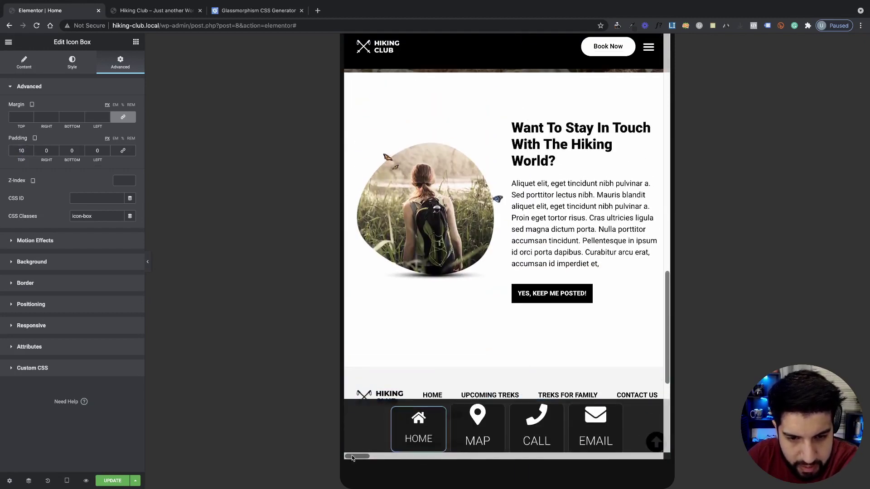
pyautogui.moveTo(354, 457)
pyautogui.mouseDown()
pyautogui.moveTo(418, 459)
pyautogui.moveTo(358, 456)
pyautogui.mouseUp()
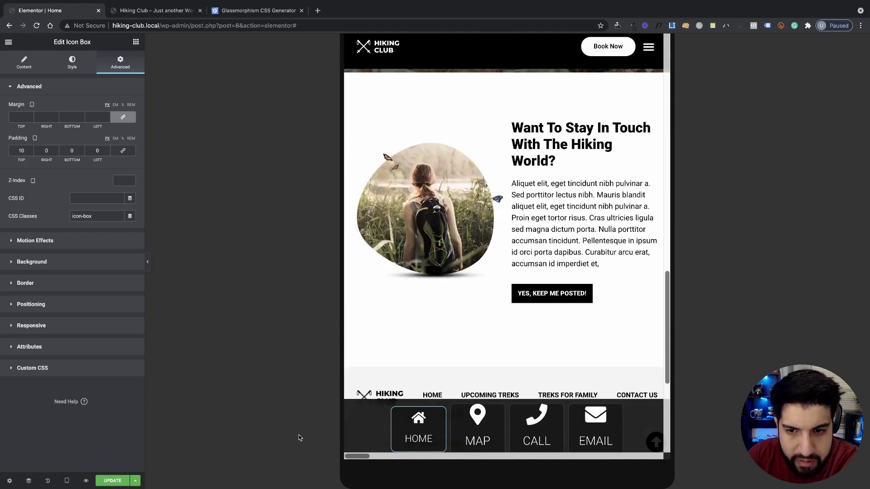
pyautogui.rightClick(493, 421)
pyautogui.click(517, 419)
pyautogui.rightClick(540, 424)
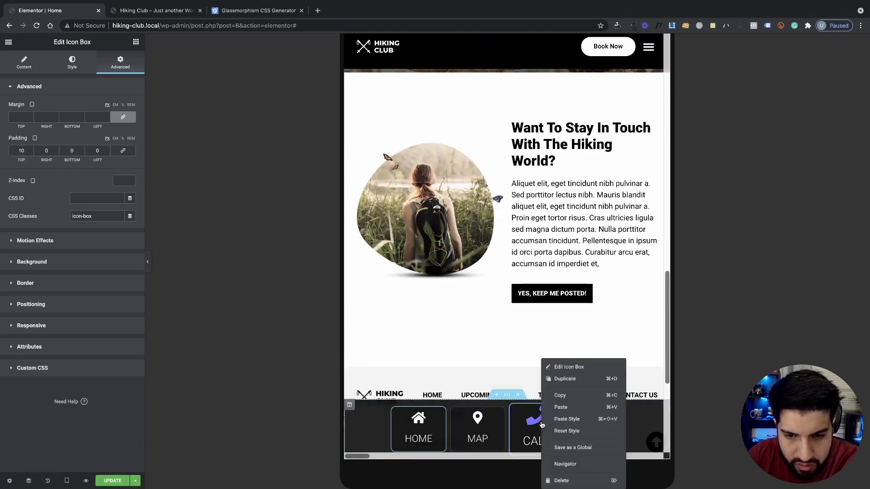
pyautogui.click(566, 419)
pyautogui.rightClick(589, 424)
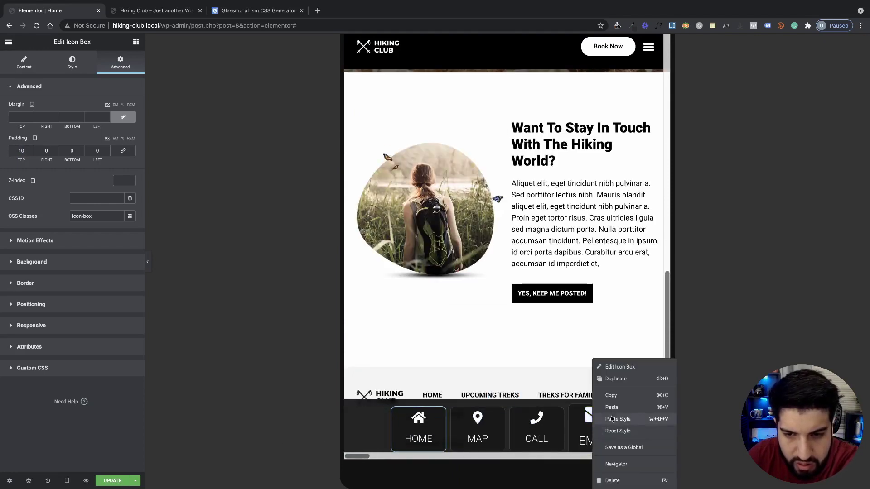
pyautogui.click(617, 417)
pyautogui.scroll(-2, 543, 355)
pyautogui.scroll(-3, 574, 363)
pyautogui.scroll(10, 575, 363)
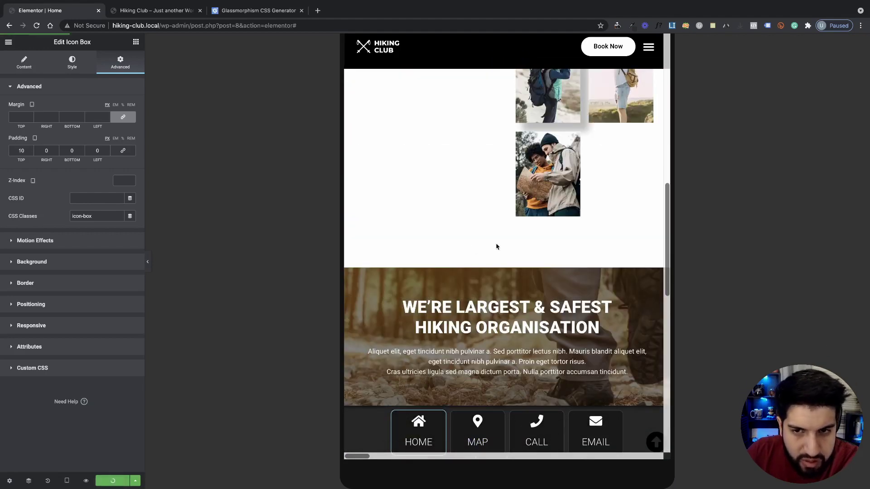
pyautogui.scroll(3, 495, 246)
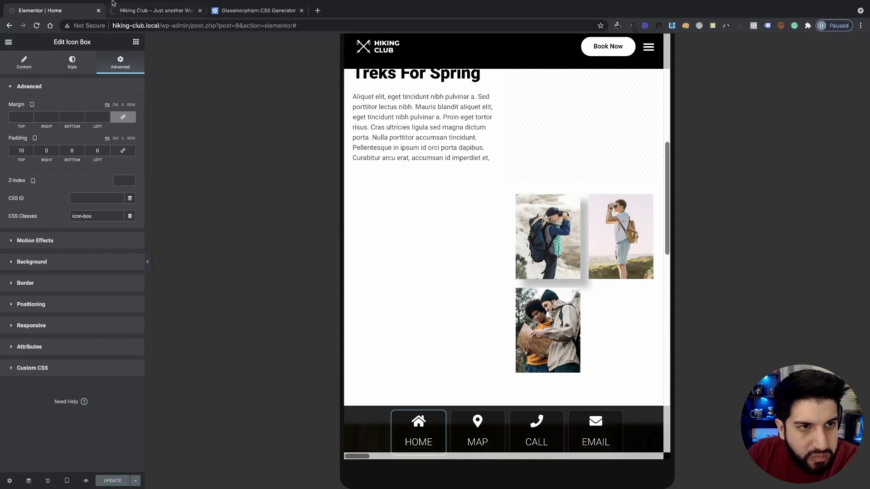
pyautogui.click(156, 11)
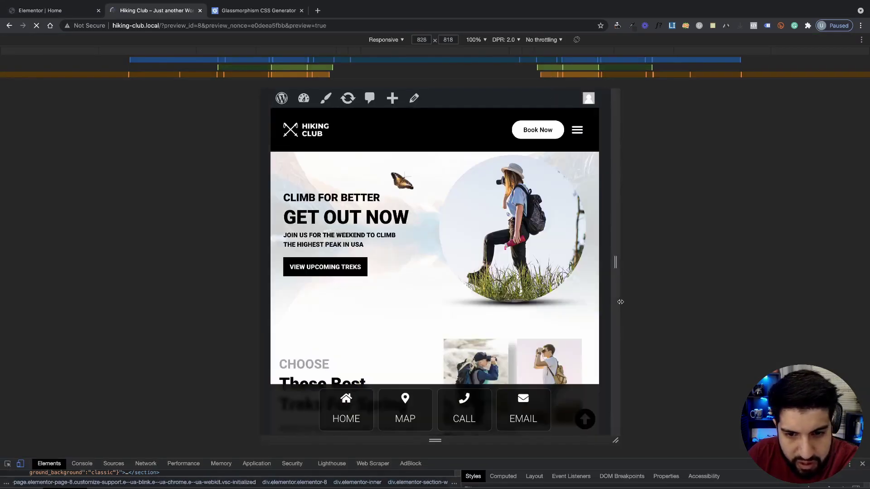
pyautogui.moveTo(602, 302); pyautogui.dragTo(580, 293)
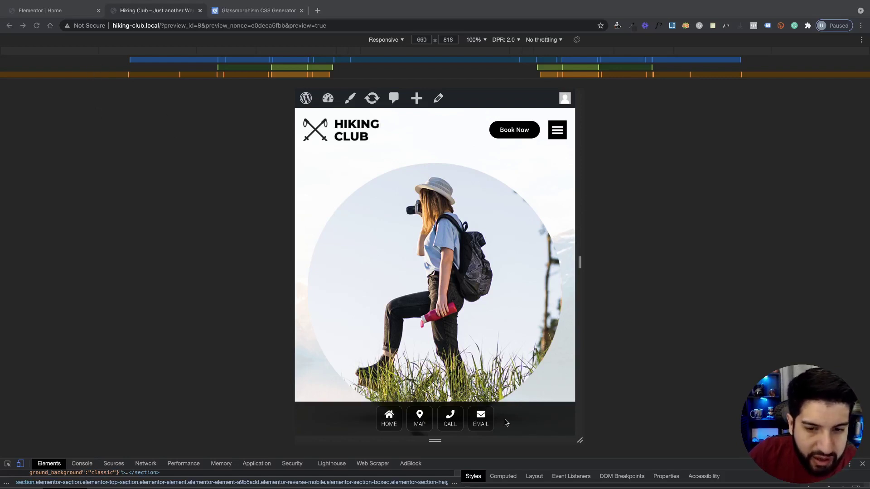
pyautogui.click(47, 12)
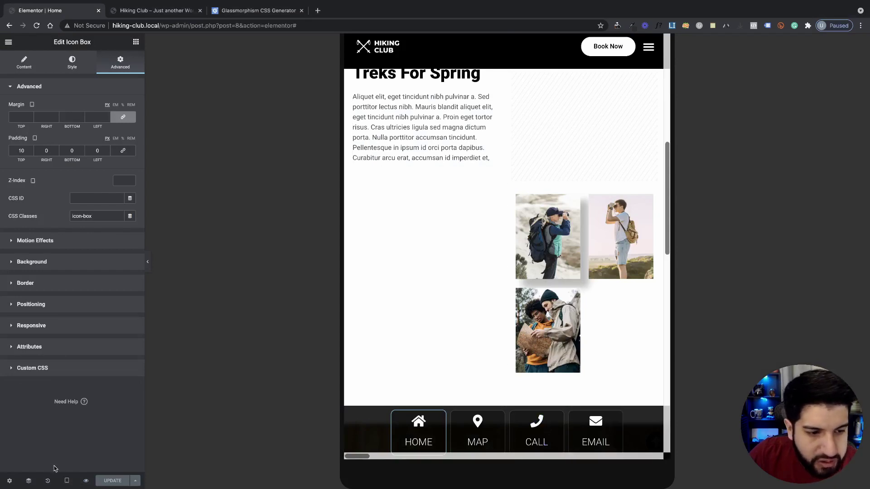
# In Mobile view, link the CALL button to a tel: phone number
pyautogui.moveTo(67, 481)
pyautogui.click(68, 459)
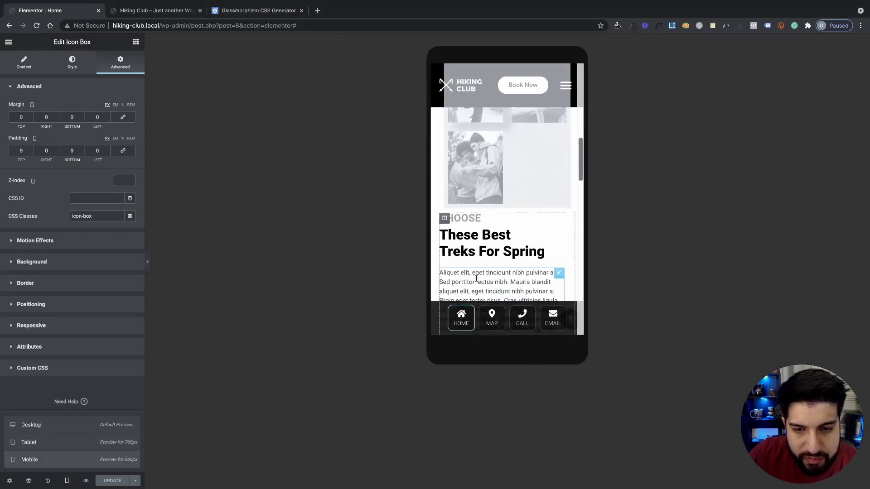
pyautogui.click(520, 319)
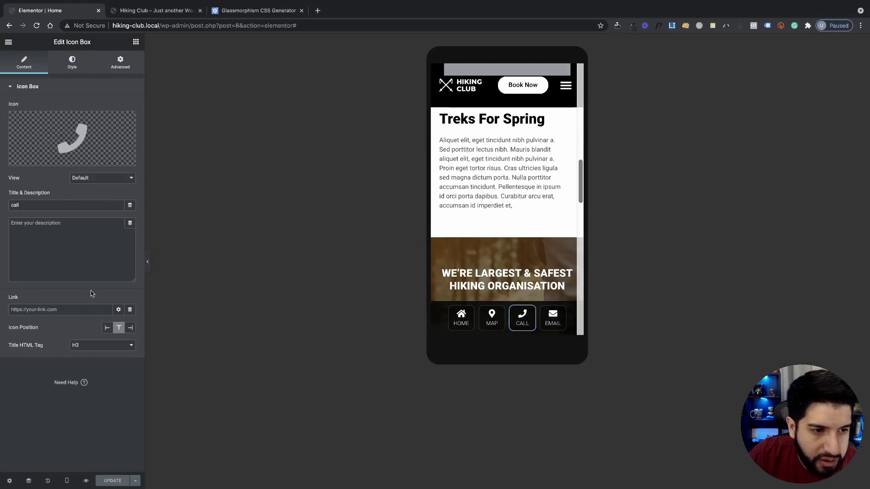
pyautogui.click(62, 312)
pyautogui.write('tel:7')
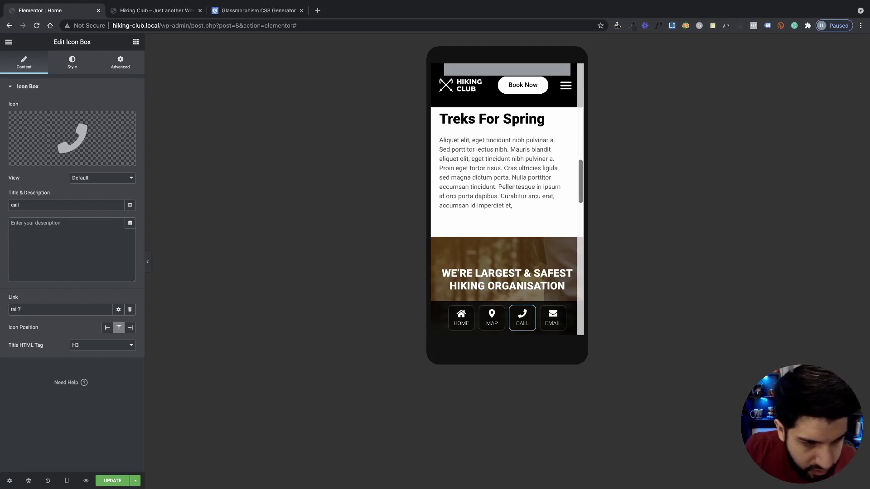
pyautogui.write('3244343')
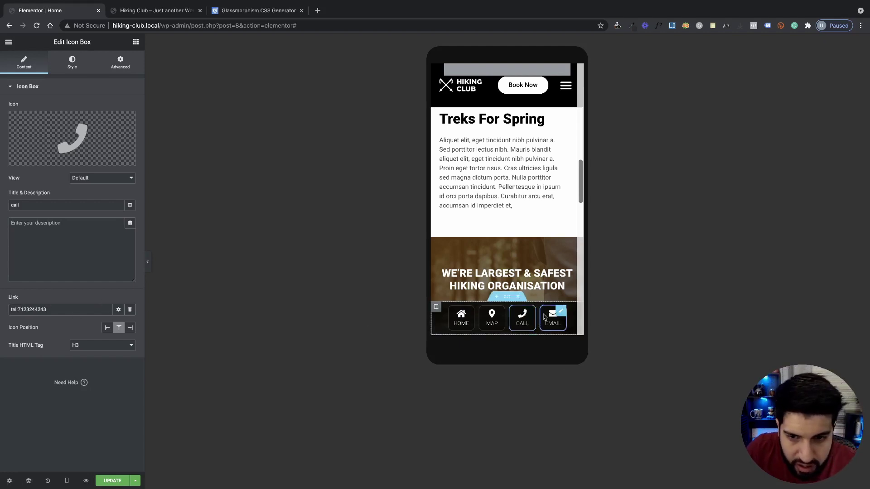
# Link the EMAIL button to a mailto: email address
pyautogui.click(561, 313)
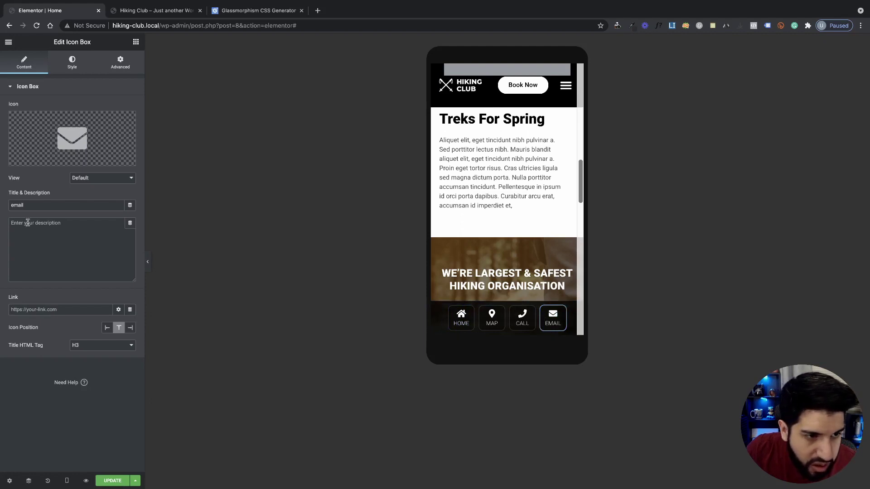
pyautogui.click(108, 307)
pyautogui.write('email')
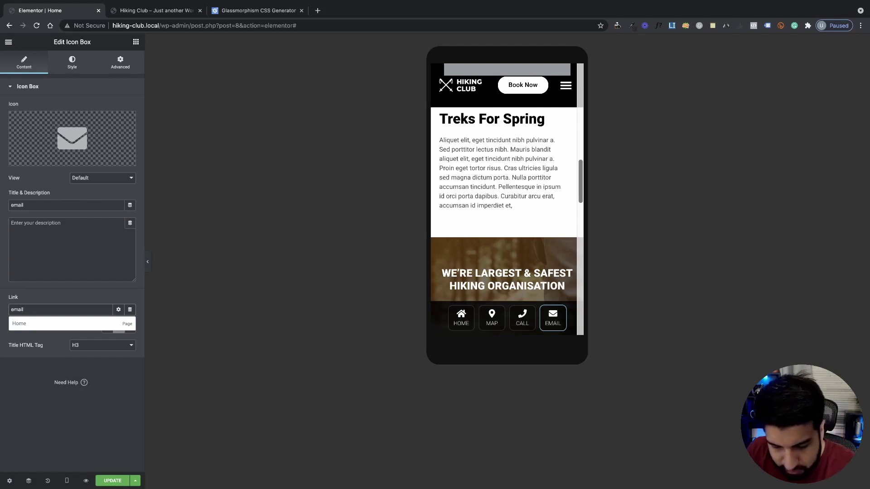
pyautogui.press('BackSpace')
pyautogui.press('BackSpace')
pyautogui.press('BackSpace')
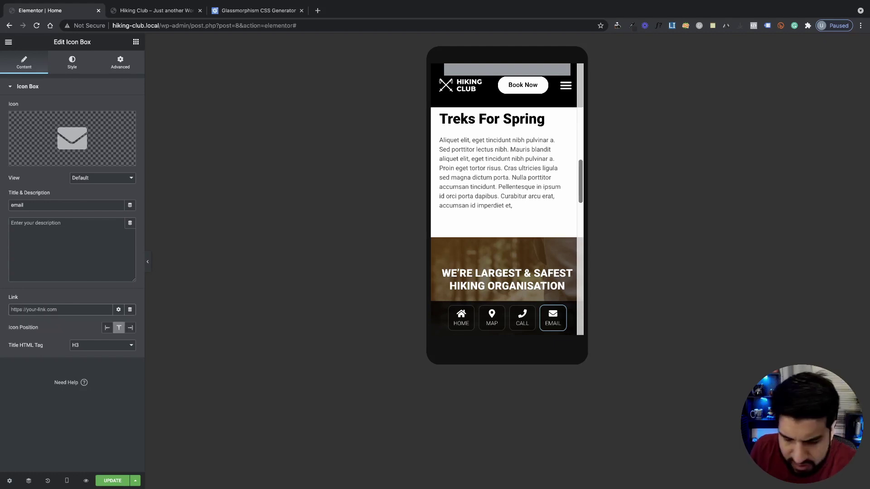
pyautogui.write('mailto:')
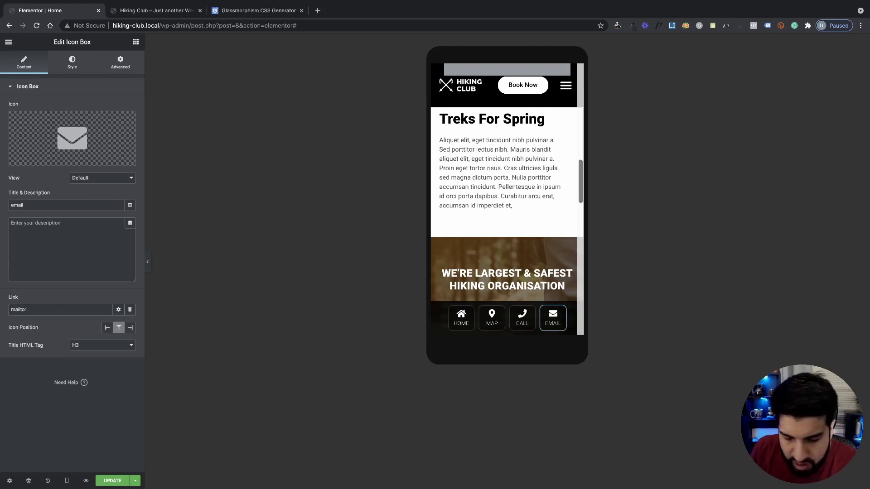
pyautogui.write('udbfd')
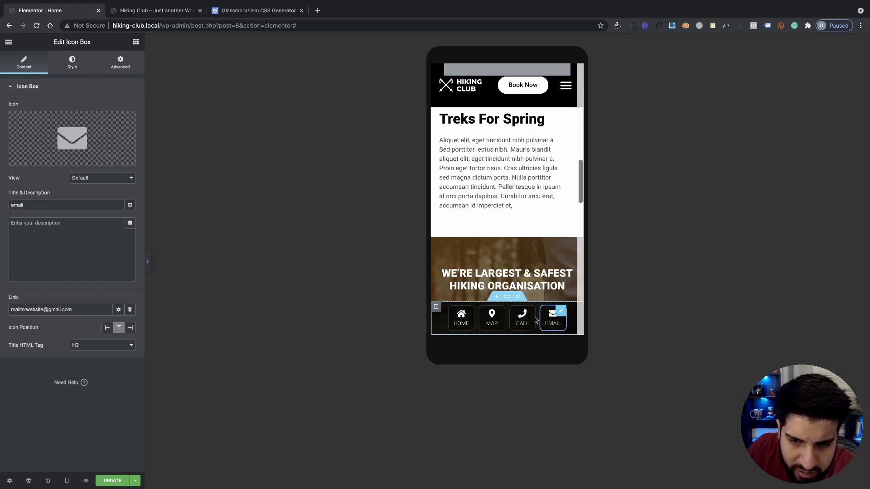
# Check the MAP and HOME button links, then switch to the live page preview
pyautogui.click(500, 318)
pyautogui.click(66, 311)
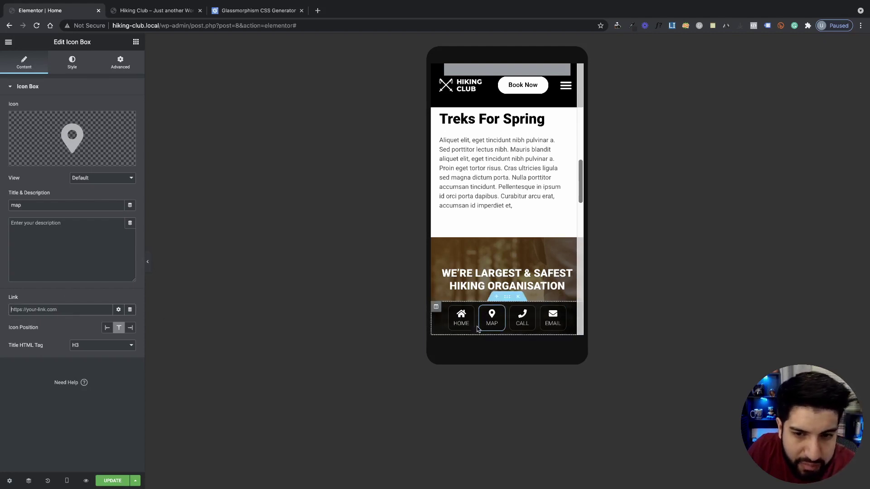
pyautogui.click(468, 315)
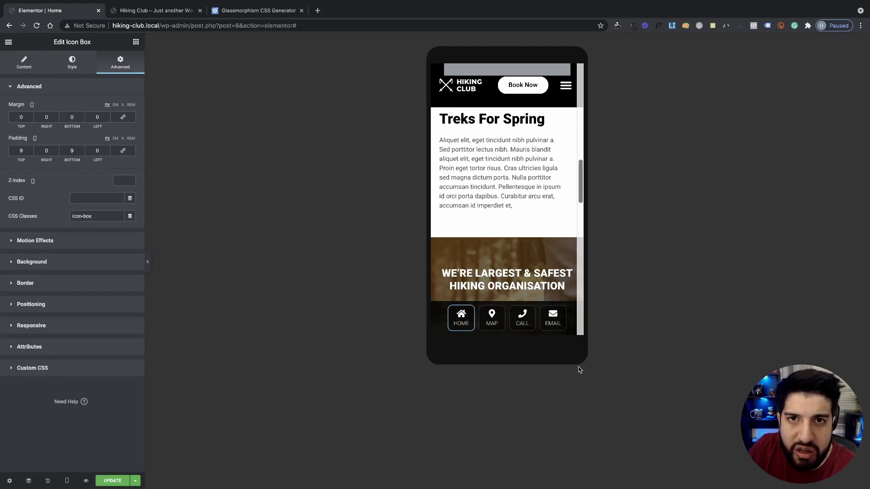
pyautogui.hotkey('ctrl', 'Tab')
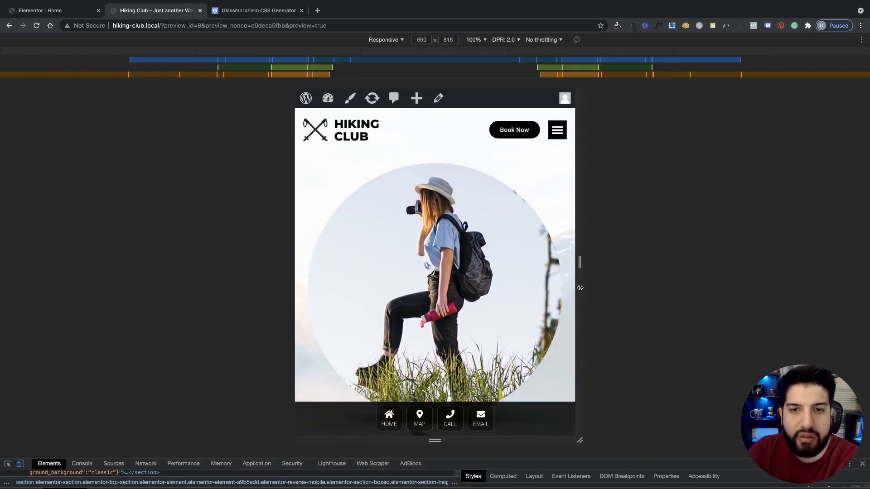